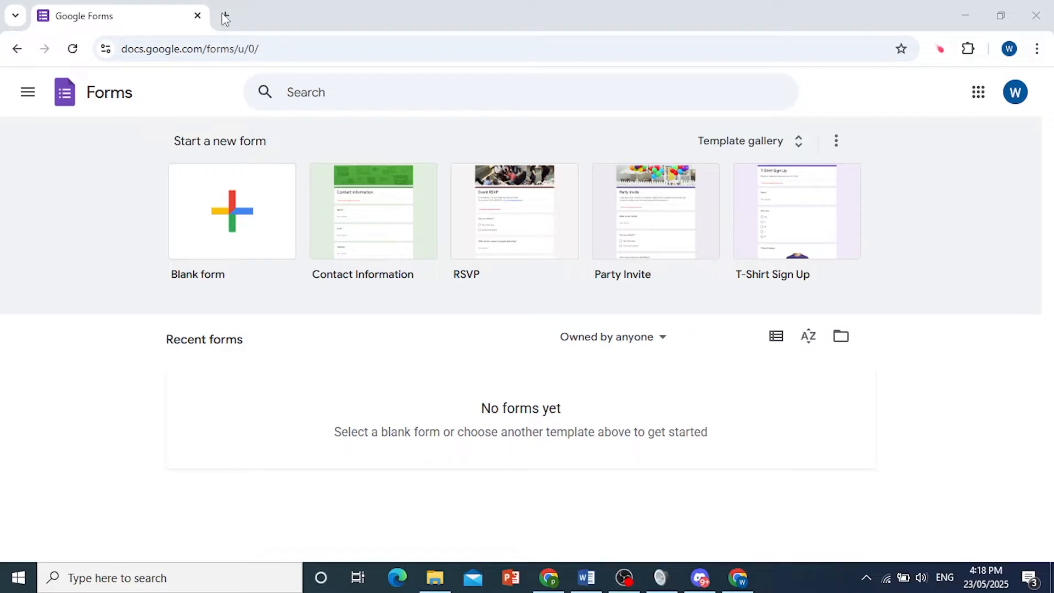
- Open Google Forms from the Google apps list in a new browser tab
{"action": "left_click", "coordinate": [225, 17]}
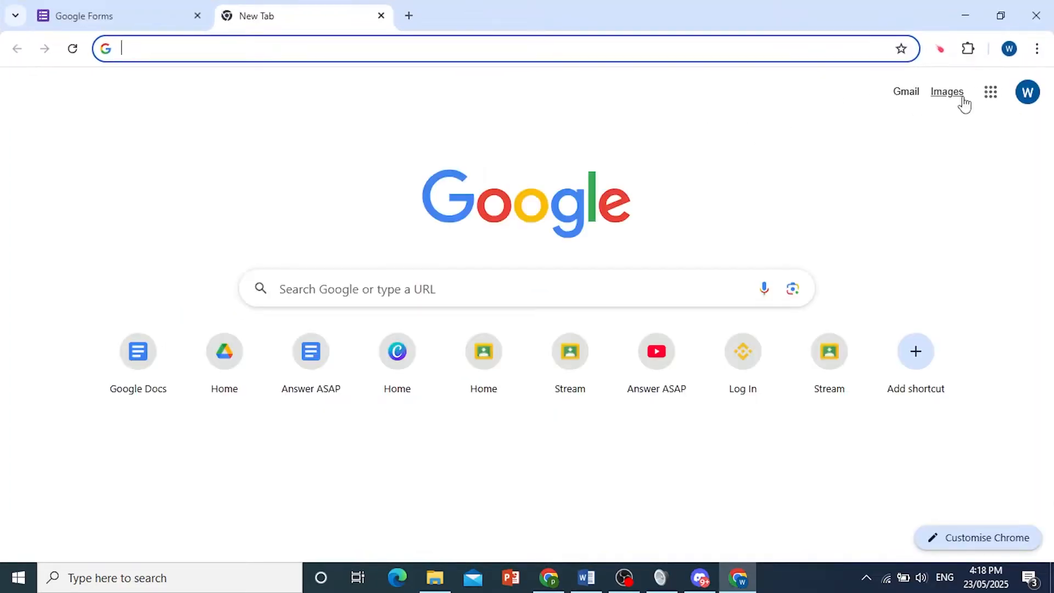
{"action": "left_click", "coordinate": [992, 98]}
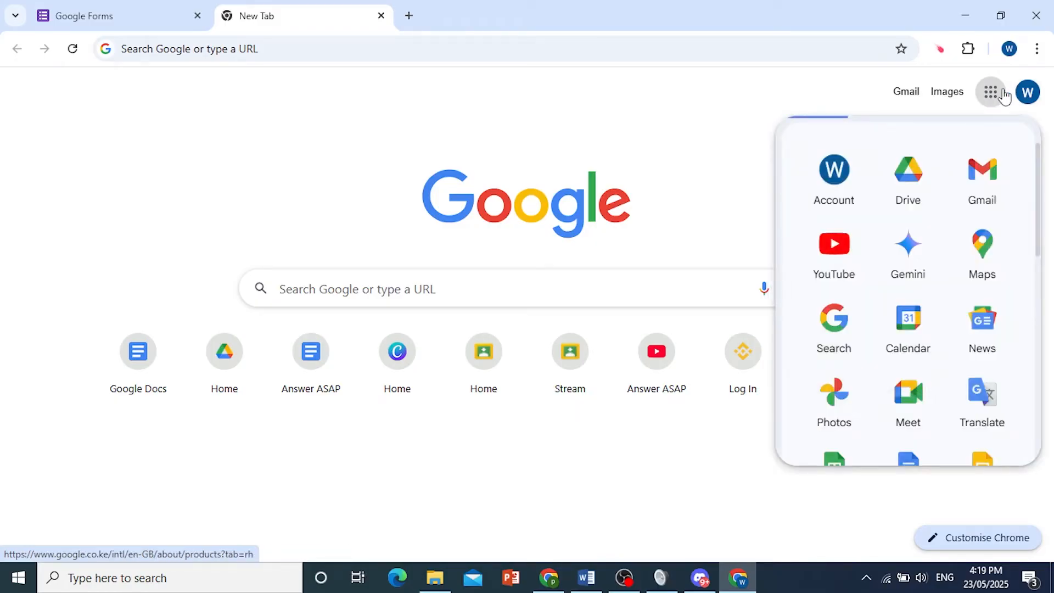
{"action": "scroll", "coordinate": [940, 250], "scroll_direction": "down", "scroll_amount": 7}
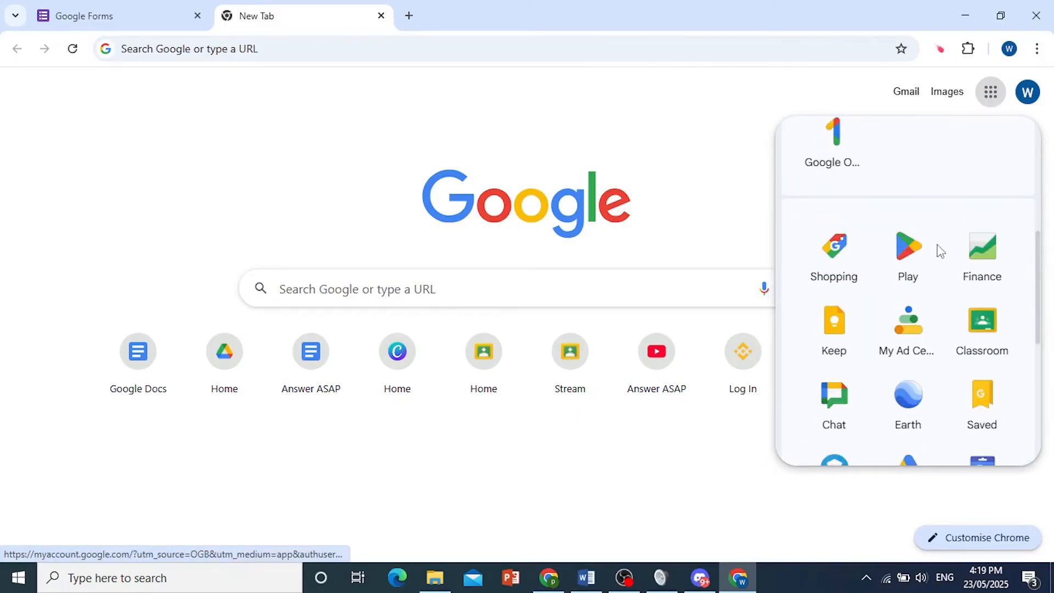
{"action": "scroll", "coordinate": [939, 251], "scroll_direction": "down", "scroll_amount": 4}
{"action": "left_click", "coordinate": [986, 317]}
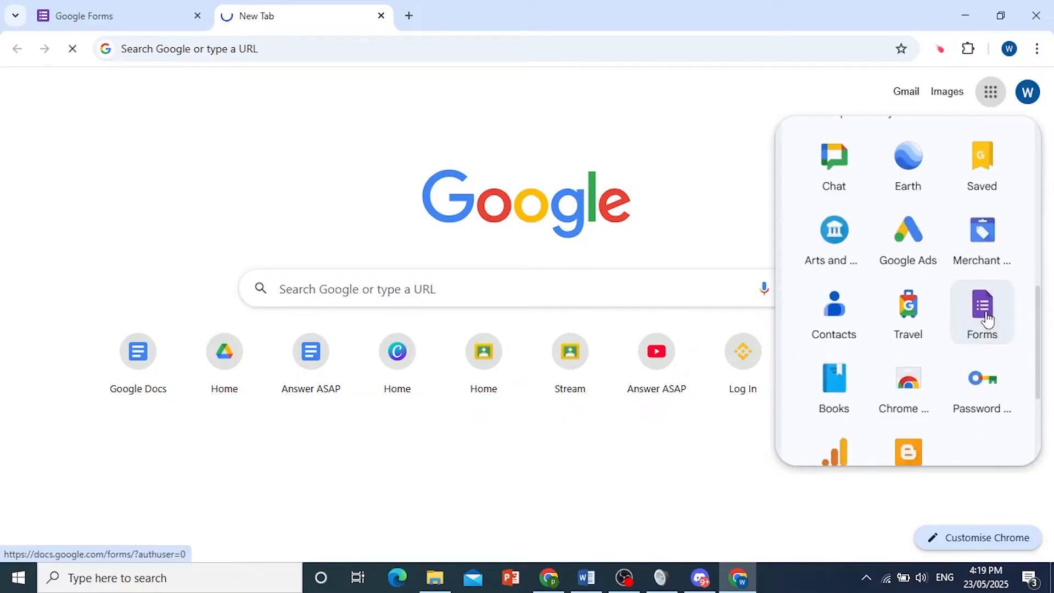
- Return to the Forms home page already open, create a blank form and title it "General Knowledge Quiz"
{"action": "left_click", "coordinate": [183, 8]}
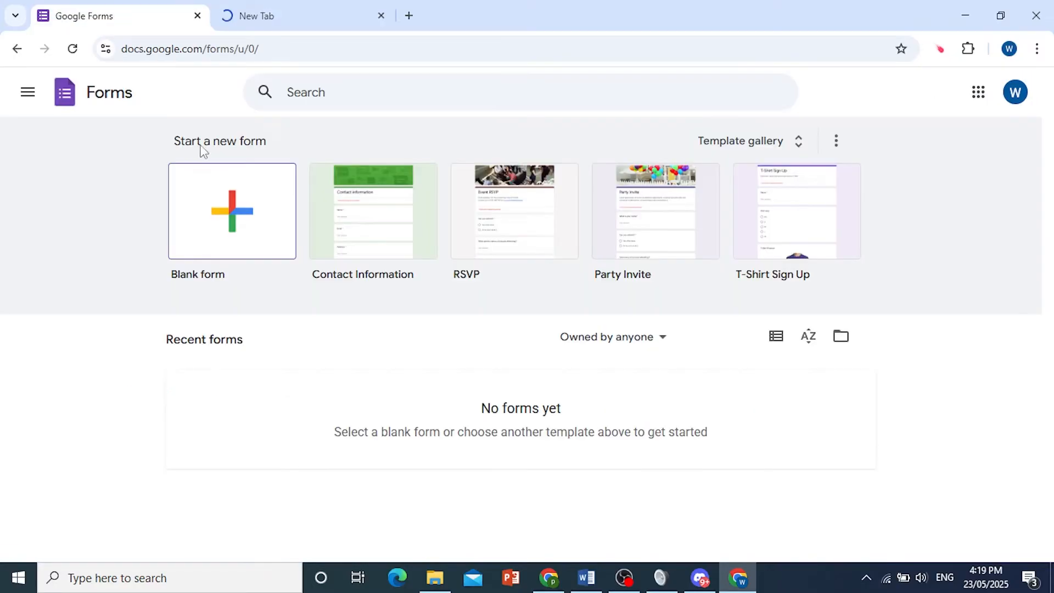
{"action": "left_click", "coordinate": [252, 233]}
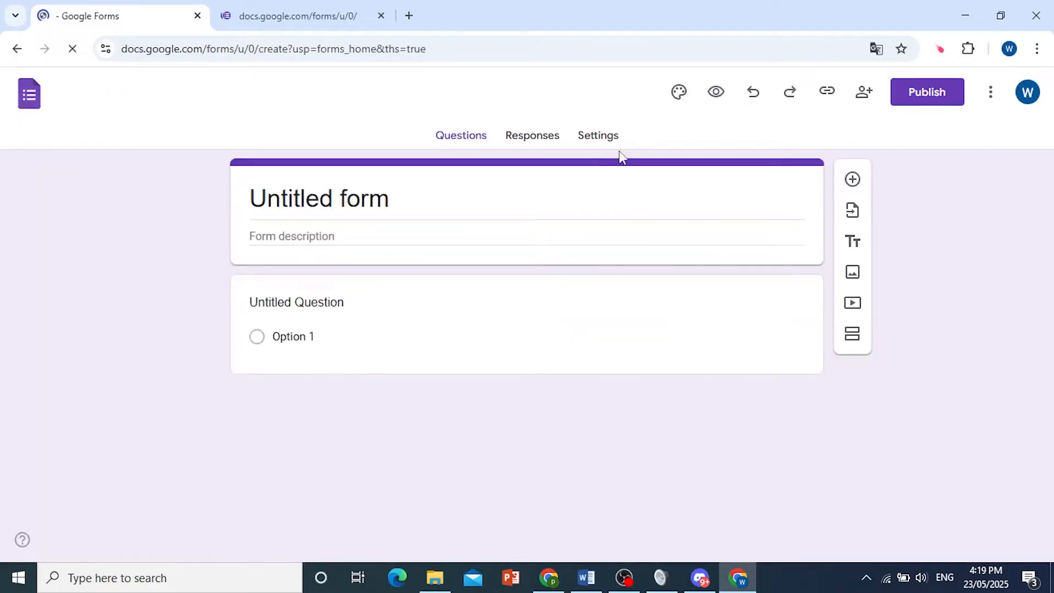
{"action": "double_click", "coordinate": [336, 198]}
{"action": "triple_click", "coordinate": [328, 199]}
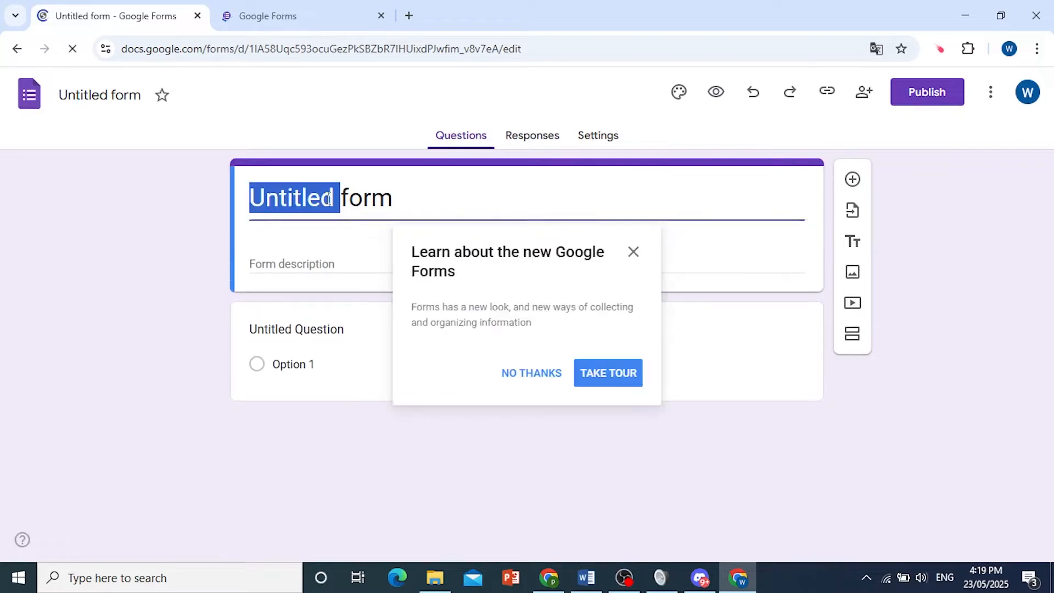
{"action": "type", "text": "Gene"}
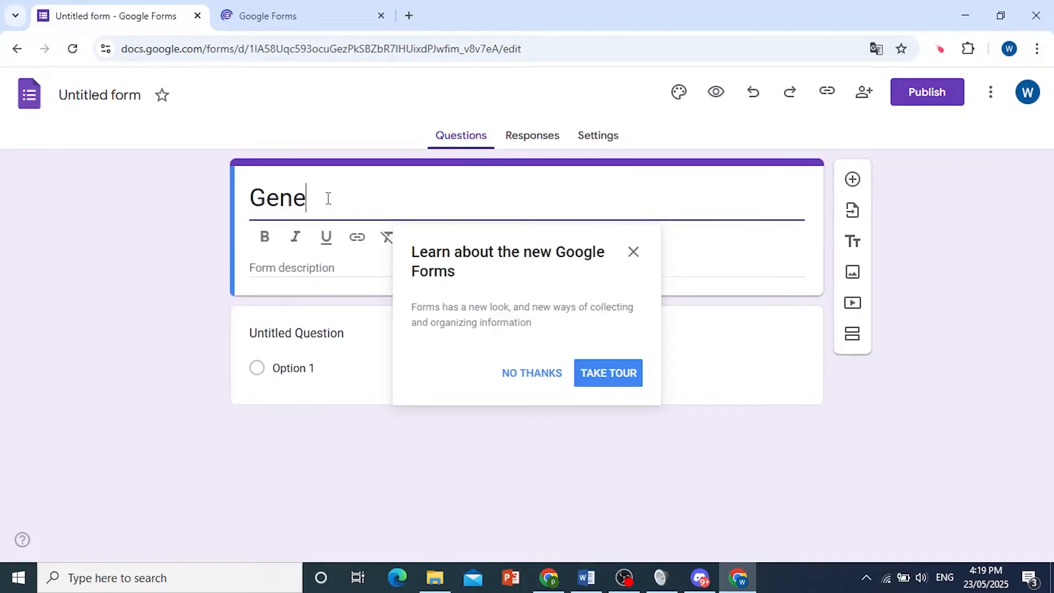
{"action": "type", "text": "ral Kn"}
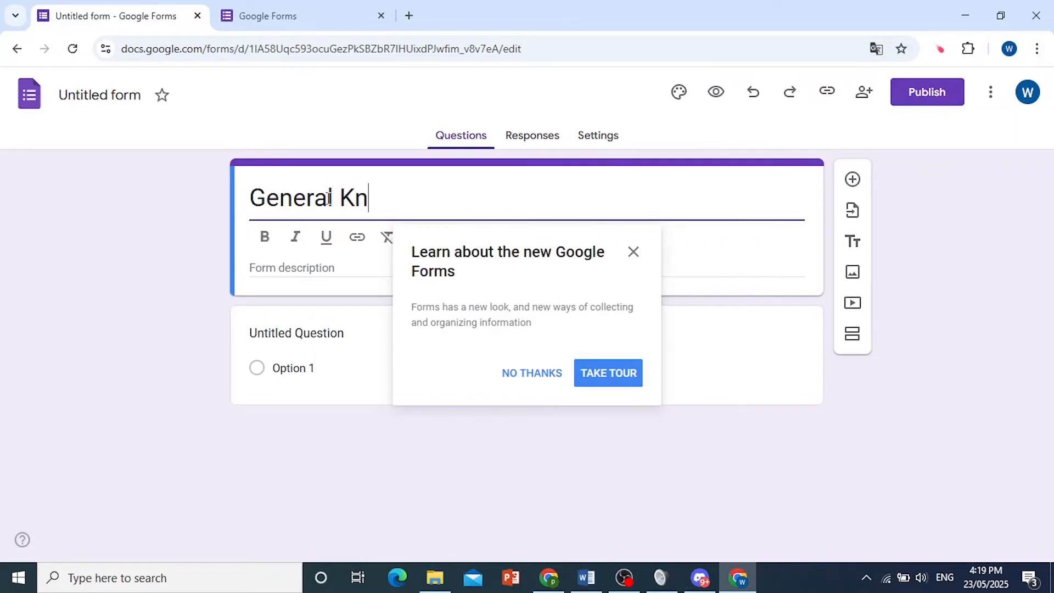
{"action": "type", "text": "owledge Quiq"}
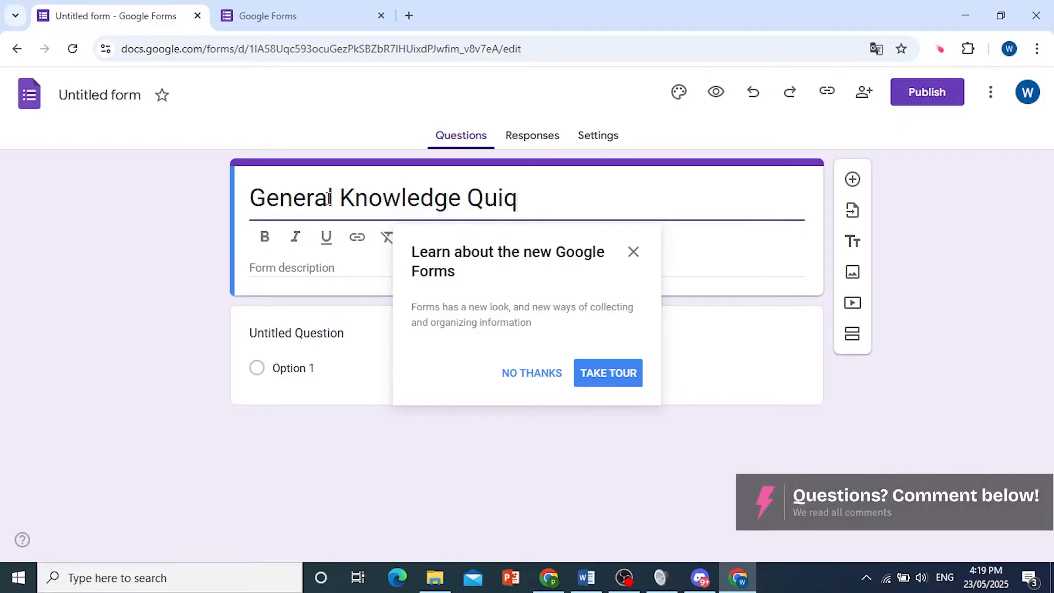
{"action": "key", "text": "BackSpace"}
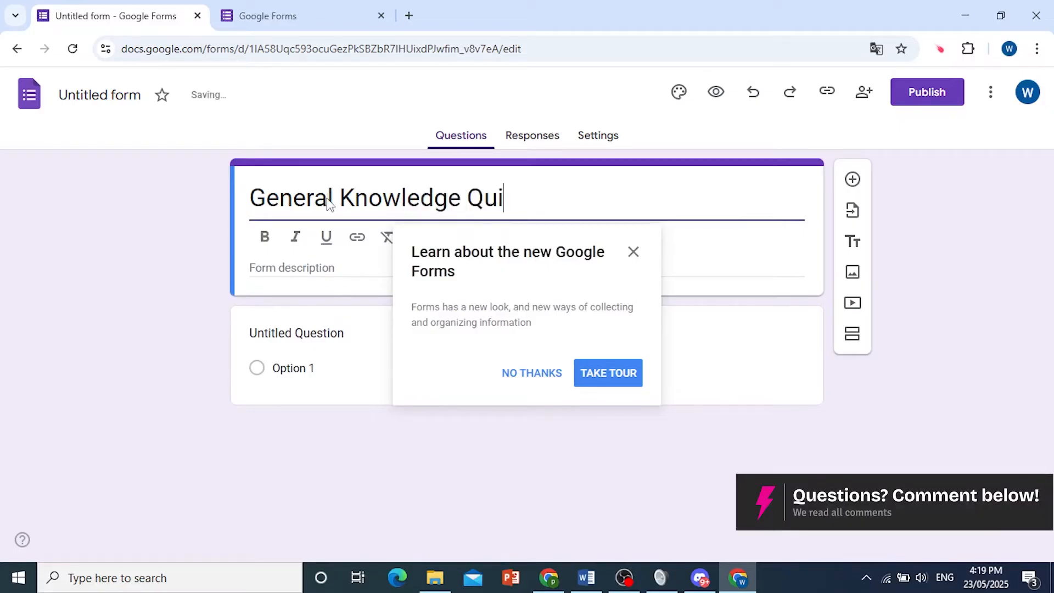
{"action": "type", "text": "z"}
- Format the whole form title as bold and italic, and dismiss the offer to tour the new Google Forms
{"action": "double_click", "coordinate": [278, 198]}
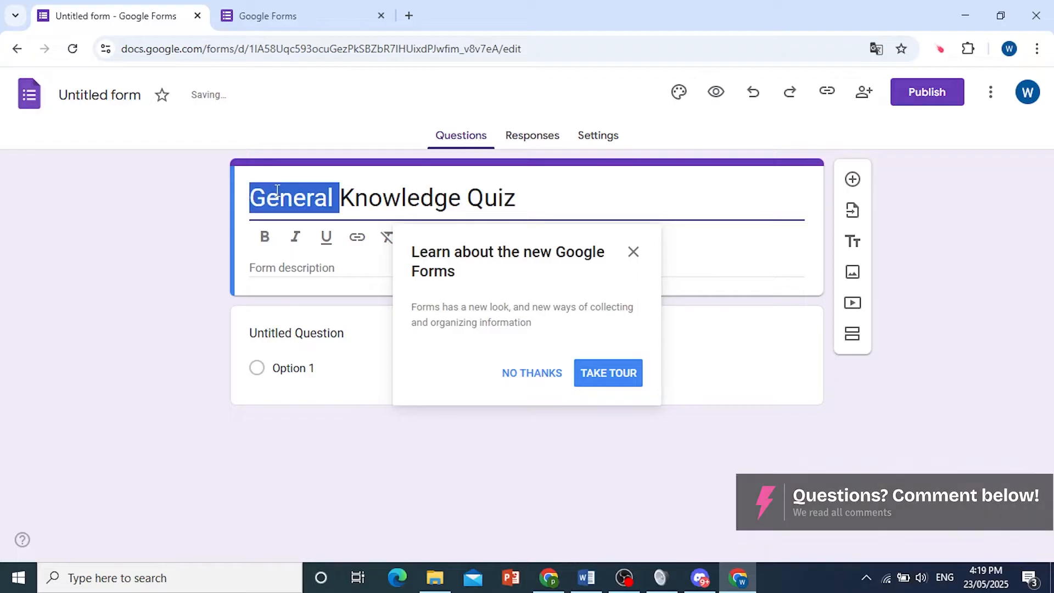
{"action": "left_click", "coordinate": [278, 197]}
{"action": "left_click_drag", "start_coordinate": [535, 207], "coordinate": [248, 202]}
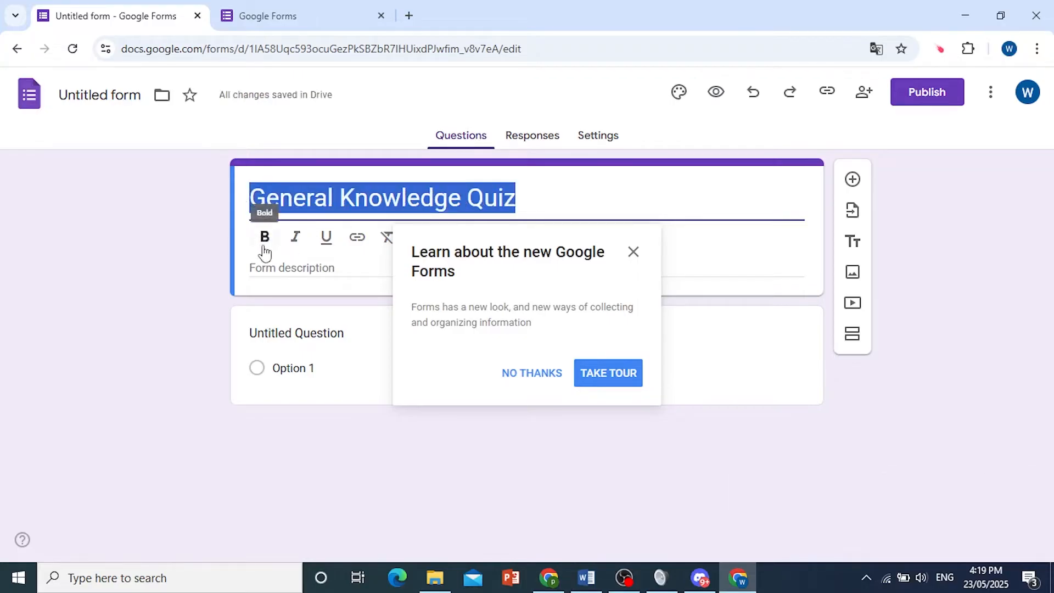
{"action": "left_click", "coordinate": [266, 241]}
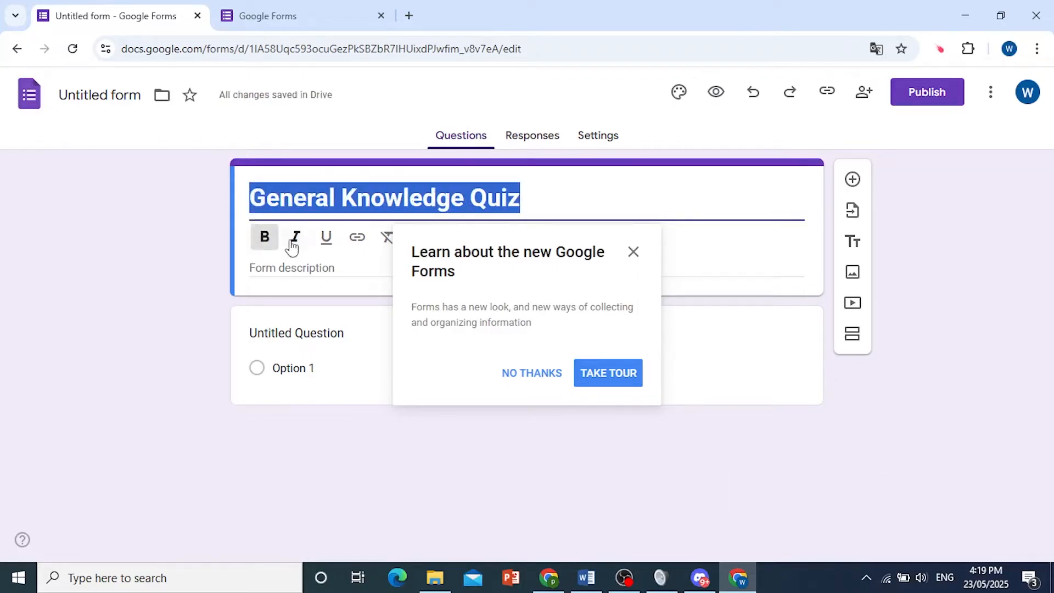
{"action": "left_click", "coordinate": [293, 242]}
{"action": "left_click", "coordinate": [637, 254]}
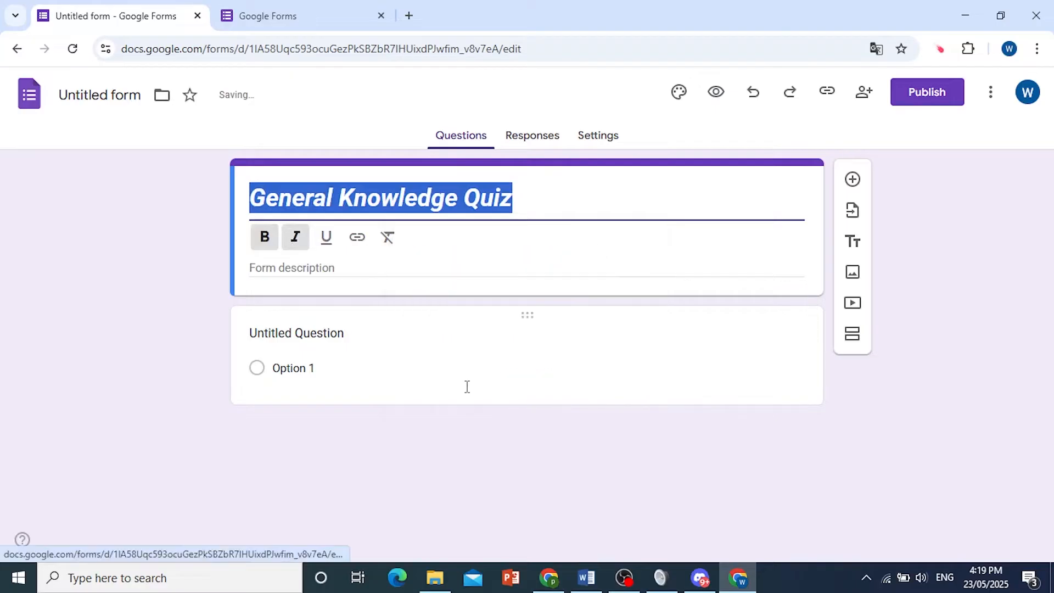
{"action": "left_click", "coordinate": [489, 229]}
{"action": "left_click", "coordinate": [471, 213]}
- Enter "This is a level 1 quiz" as the form description
{"action": "left_click", "coordinate": [337, 270]}
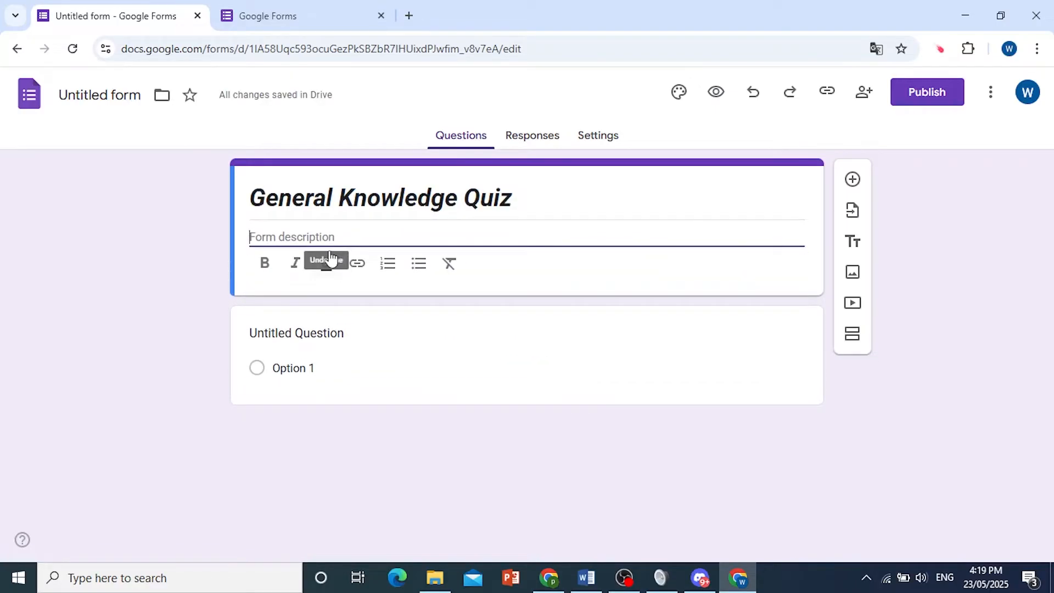
{"action": "type", "text": "Th"}
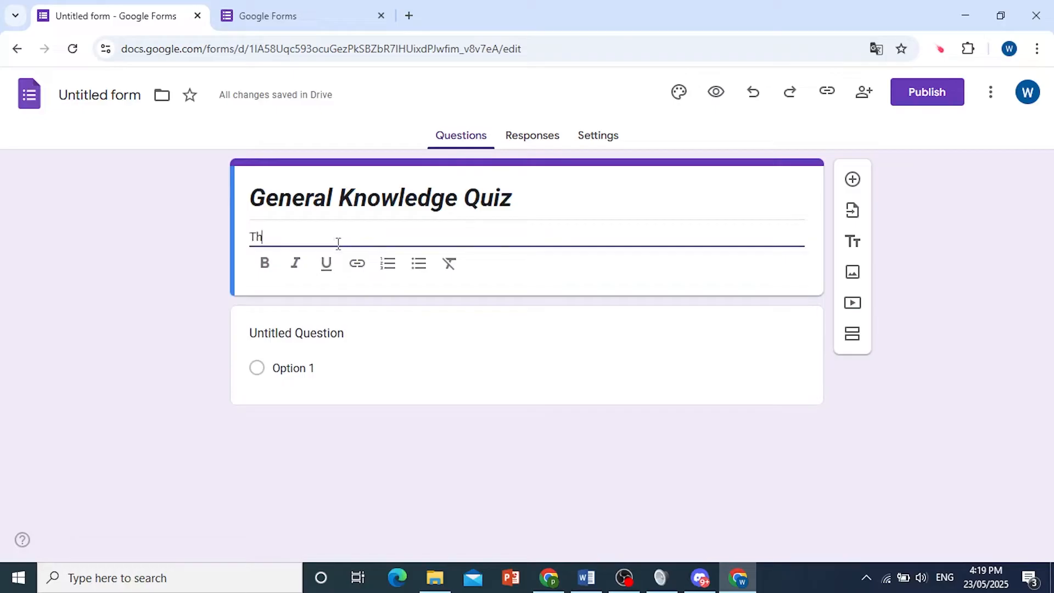
{"action": "type", "text": "is is a level 1 quiz"}
{"action": "left_click", "coordinate": [817, 590]}
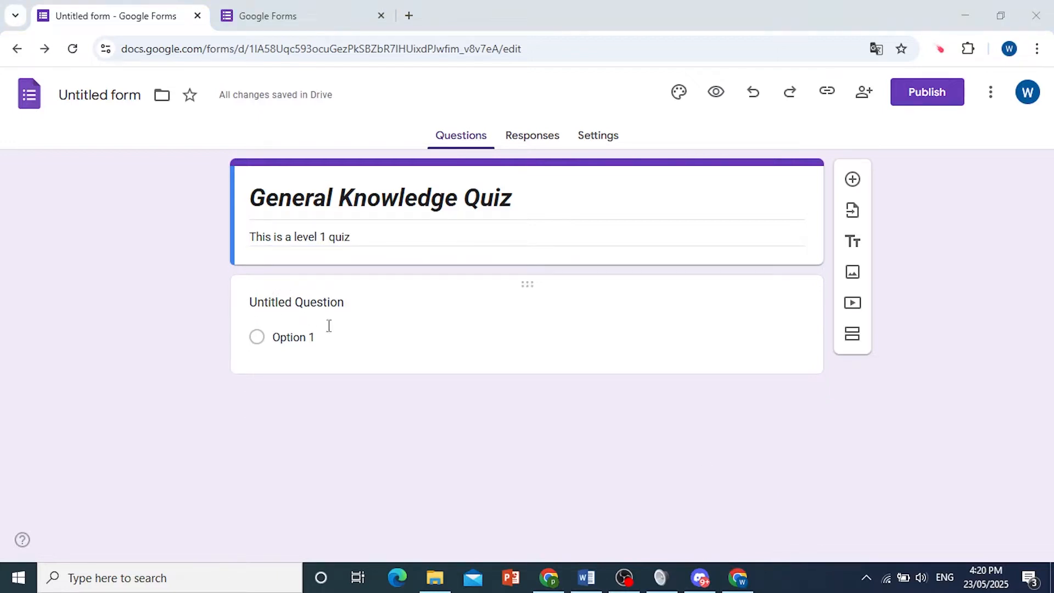
- Make the form a quiz and set grades to be released later, after manual review
{"action": "left_click", "coordinate": [606, 142]}
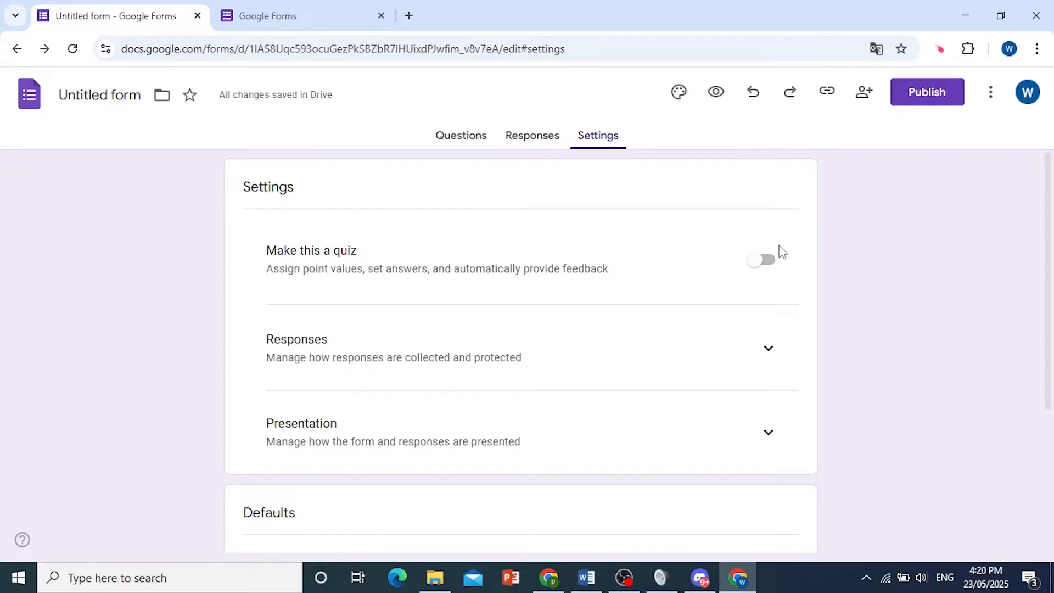
{"action": "left_click", "coordinate": [765, 261]}
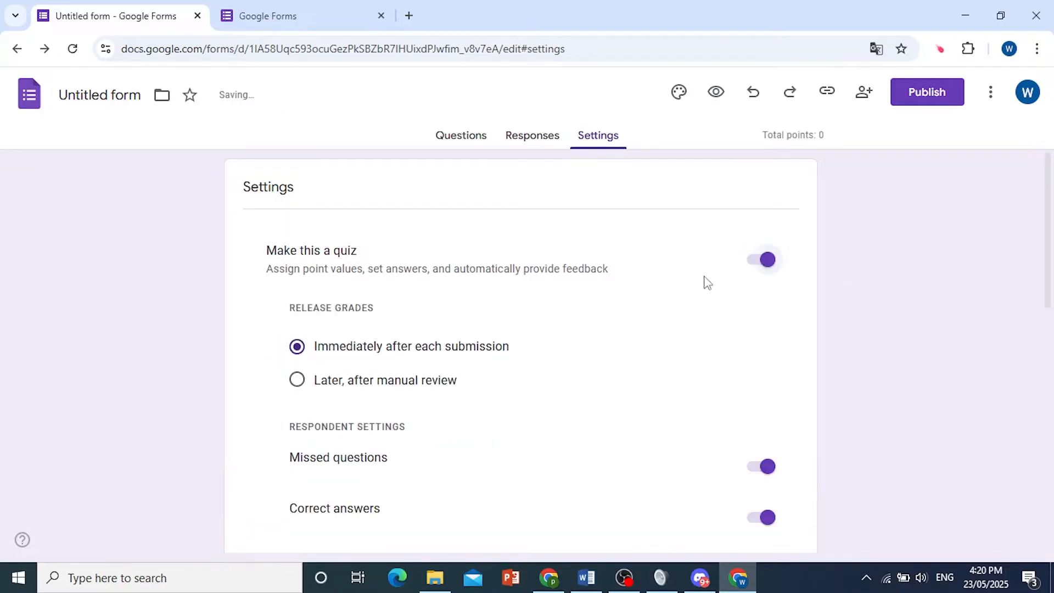
{"action": "scroll", "coordinate": [681, 275], "scroll_direction": "down", "scroll_amount": 2}
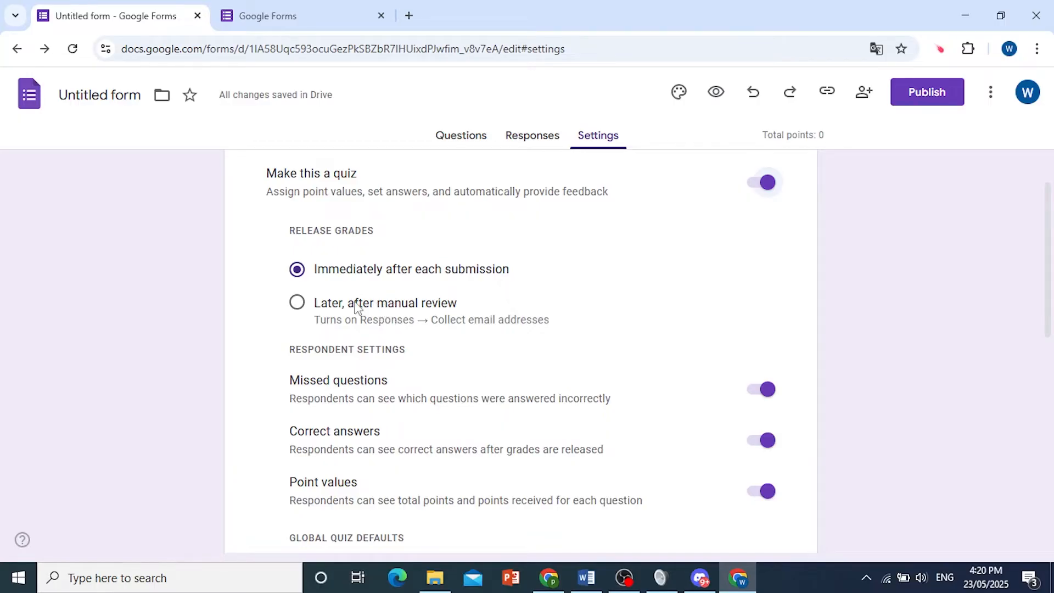
{"action": "left_click", "coordinate": [306, 305]}
- Set the default question point value for the quiz to 1 point
{"action": "scroll", "coordinate": [322, 319], "scroll_direction": "down", "scroll_amount": 1}
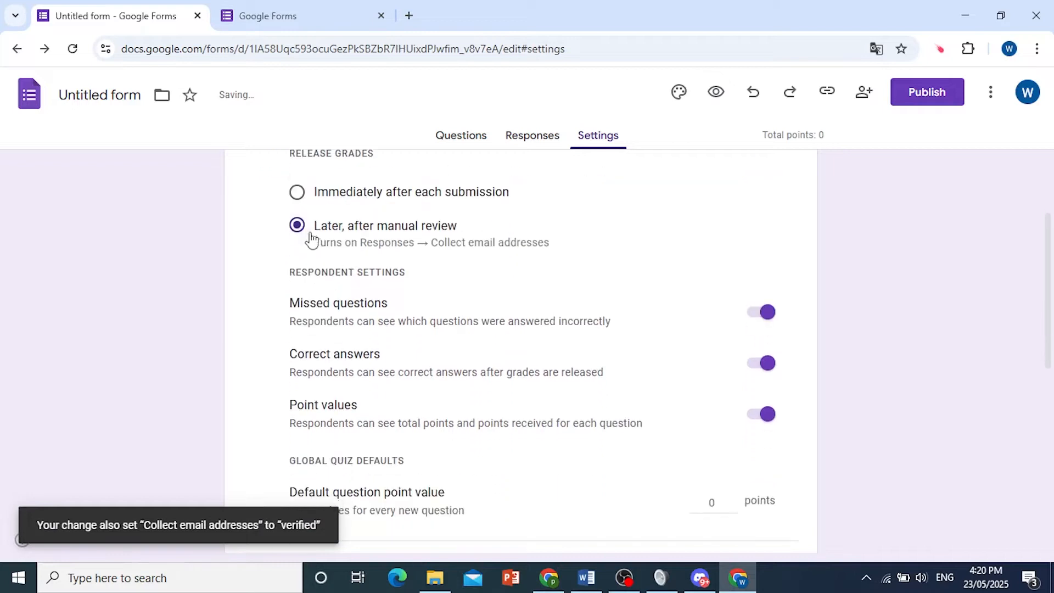
{"action": "scroll", "coordinate": [360, 253], "scroll_direction": "down", "scroll_amount": 1}
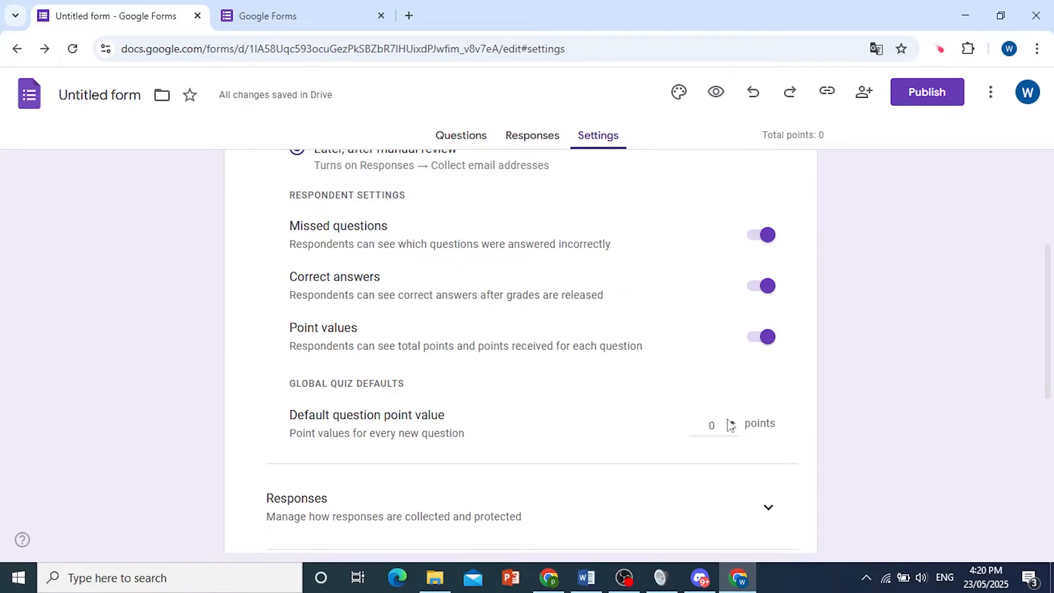
{"action": "mouse_move", "coordinate": [719, 425]}
{"action": "left_mouse_down"}
{"action": "mouse_move", "coordinate": [692, 425]}
{"action": "mouse_move", "coordinate": [705, 427]}
{"action": "left_mouse_up"}
{"action": "left_click", "coordinate": [694, 426]}
{"action": "type", "text": "1"}
{"action": "left_click", "coordinate": [823, 451]}
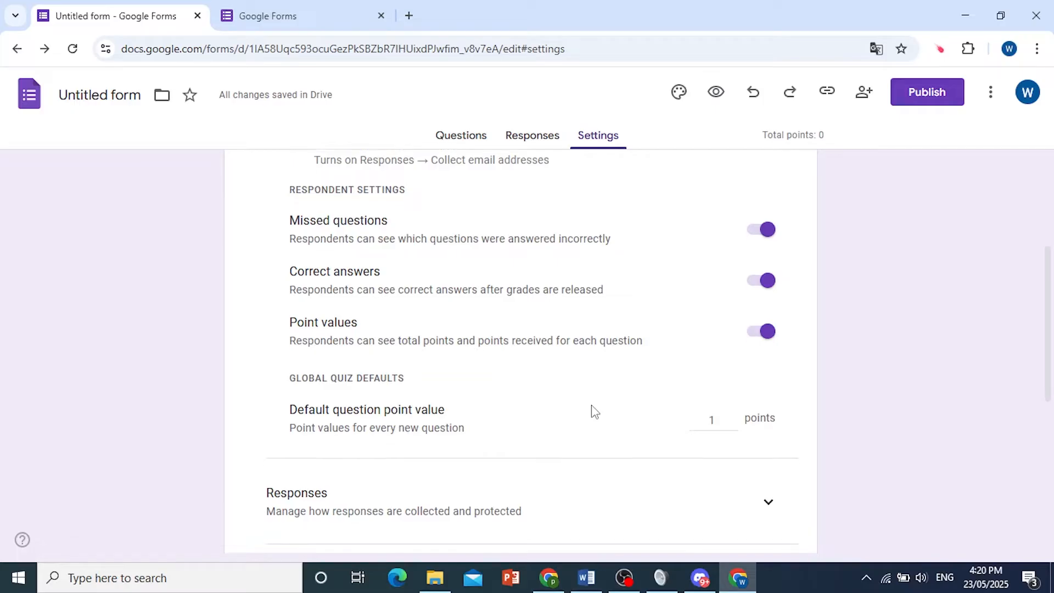
- Expand the Responses settings and review how email addresses and responses are collected
{"action": "scroll", "coordinate": [564, 365], "scroll_direction": "down", "scroll_amount": 3}
{"action": "left_click", "coordinate": [769, 353]}
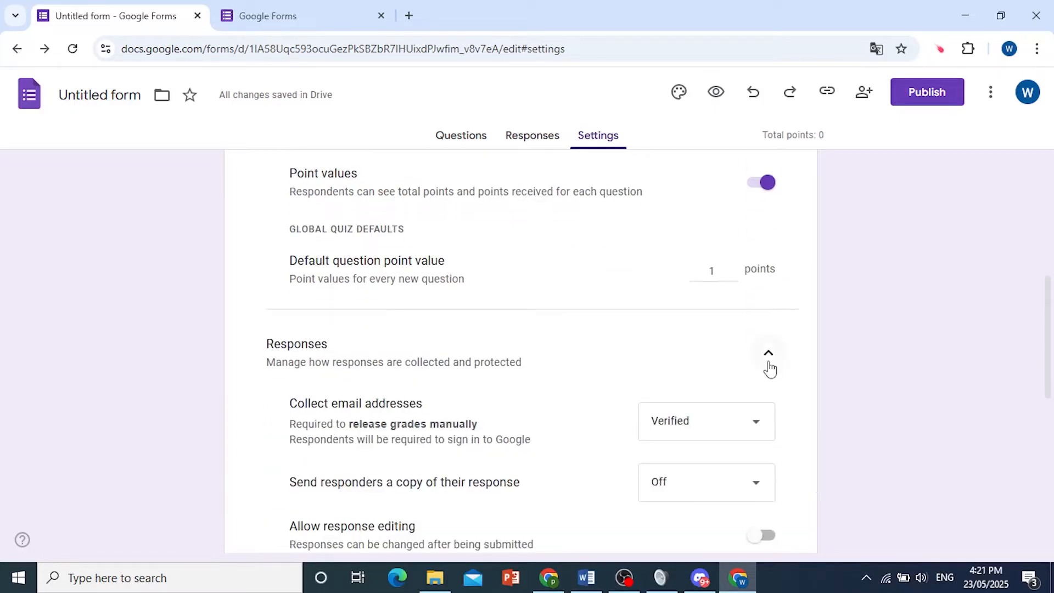
{"action": "scroll", "coordinate": [708, 360], "scroll_direction": "down", "scroll_amount": 2}
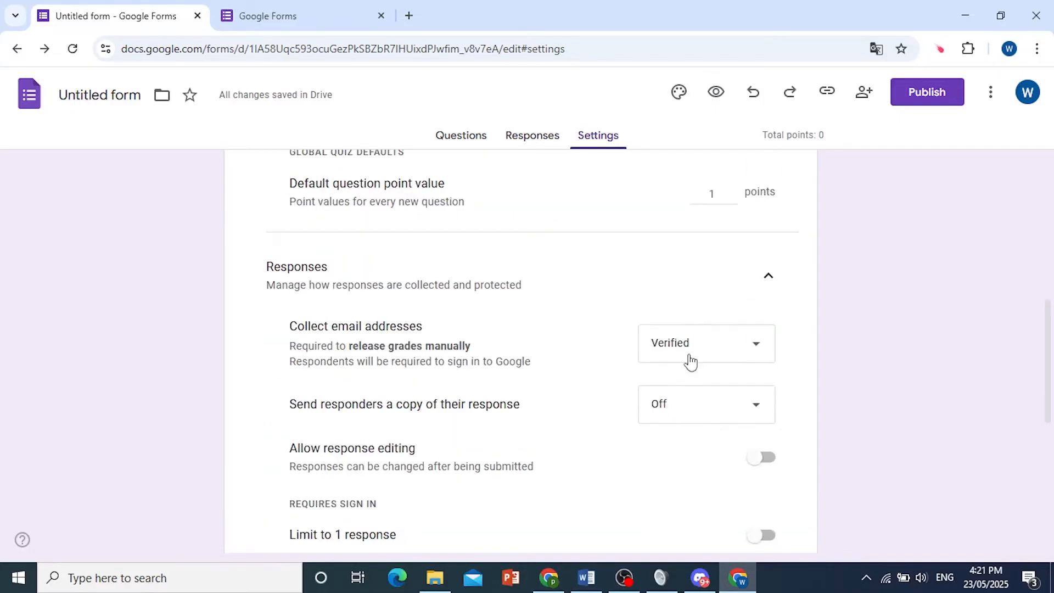
{"action": "scroll", "coordinate": [681, 390], "scroll_direction": "up", "scroll_amount": 2}
{"action": "scroll", "coordinate": [682, 384], "scroll_direction": "up", "scroll_amount": 6}
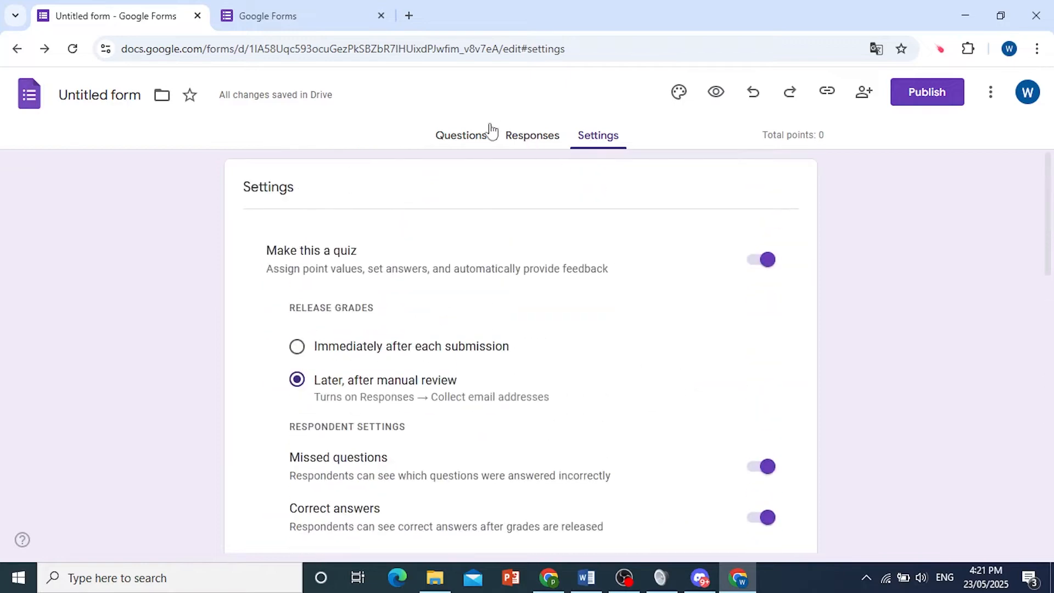
- Go back to the form's questions and replace the untitled question with "What is the capital of France?"
{"action": "left_click", "coordinate": [473, 140]}
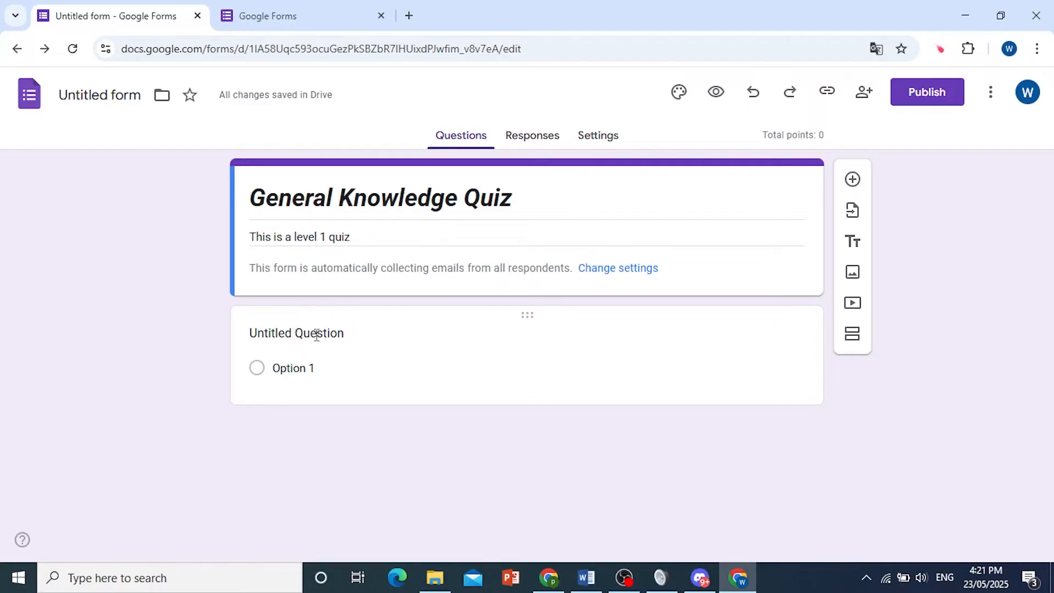
{"action": "left_click", "coordinate": [288, 334]}
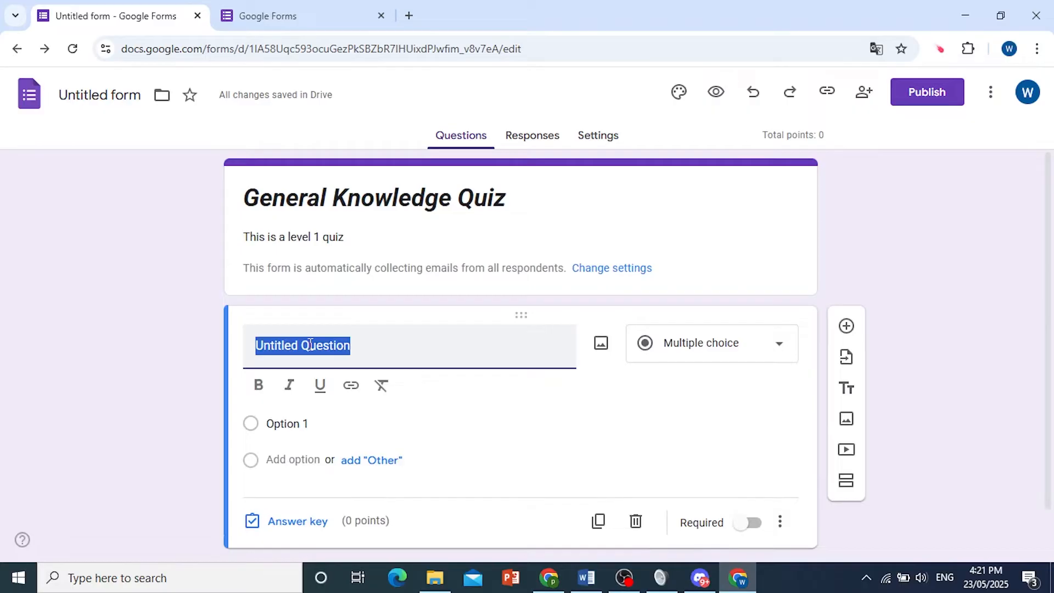
{"action": "type", "text": "W"}
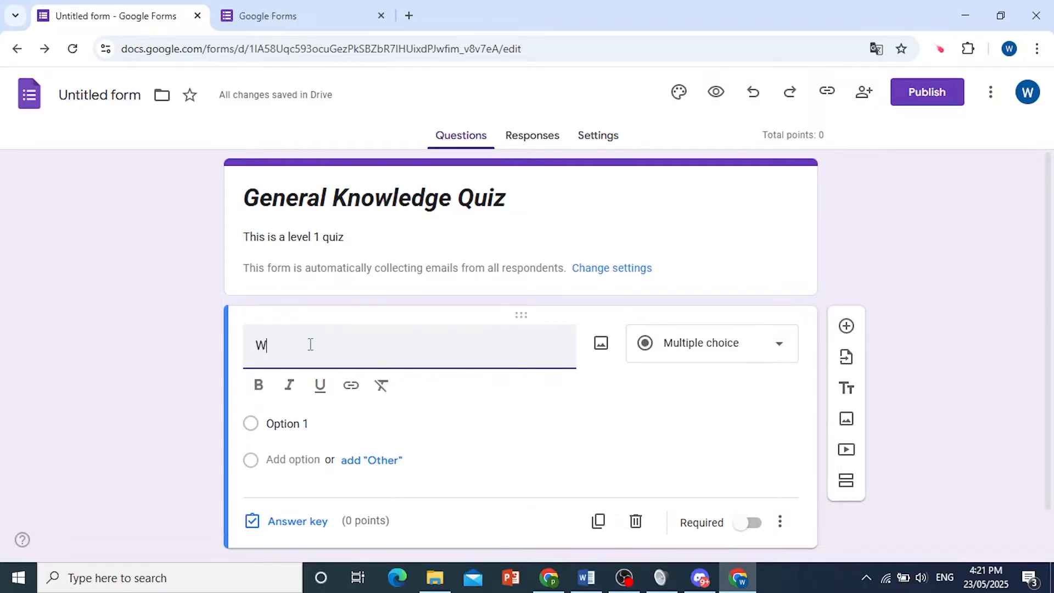
{"action": "type", "text": "hat is the capital of"}
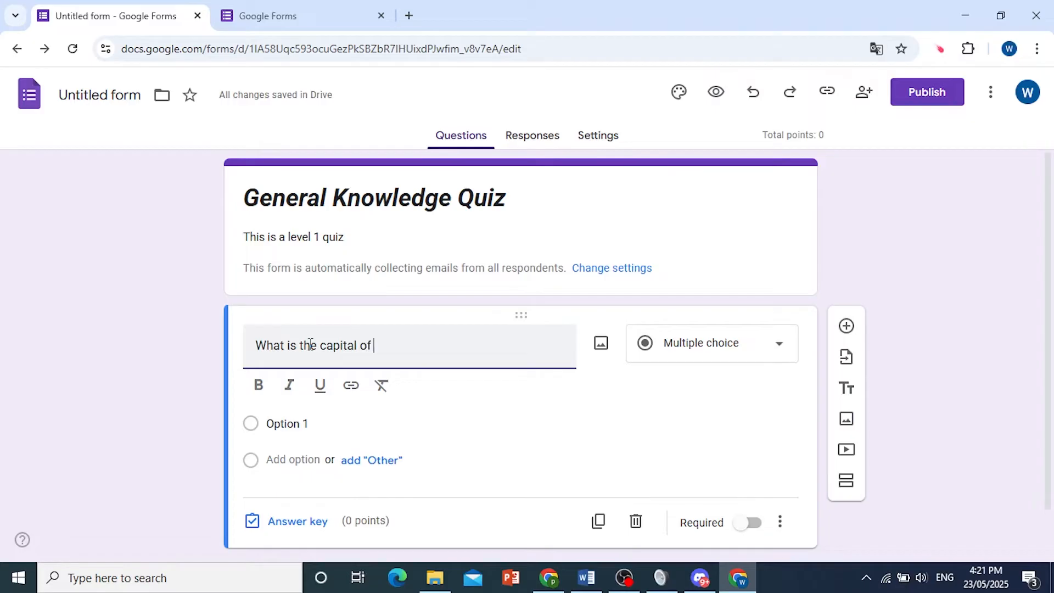
{"action": "type", "text": " France?"}
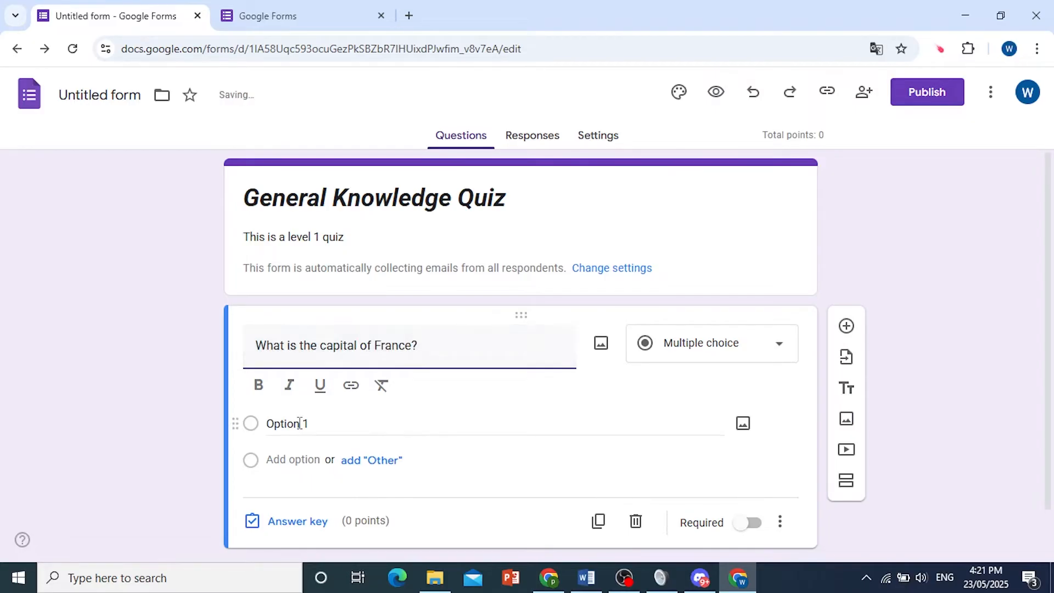
- Enter "Paris" as the first answer option of the capital of France question
{"action": "left_click", "coordinate": [296, 423]}
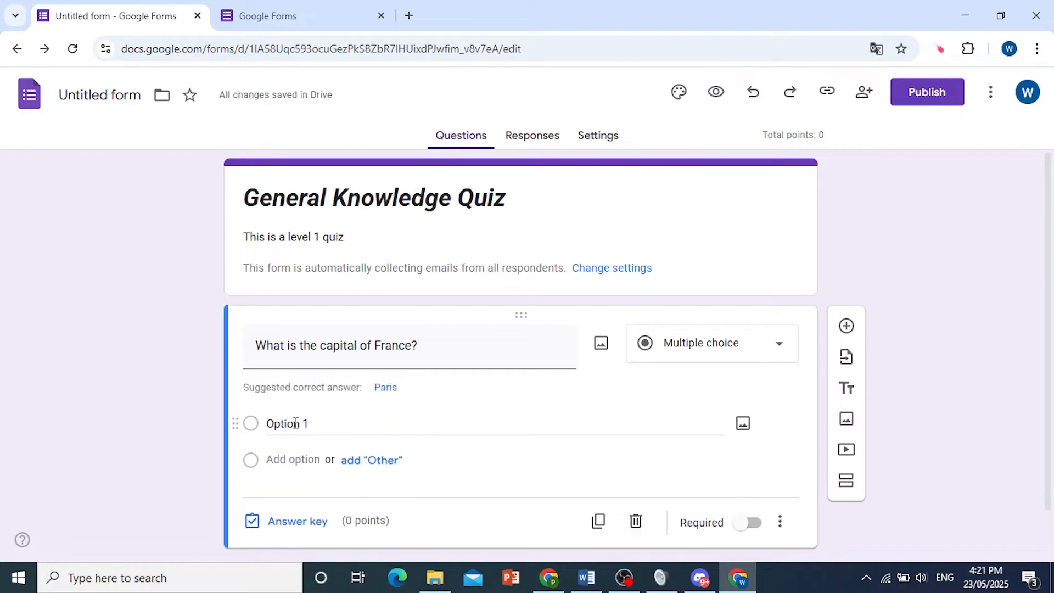
{"action": "type", "text": "Pa"}
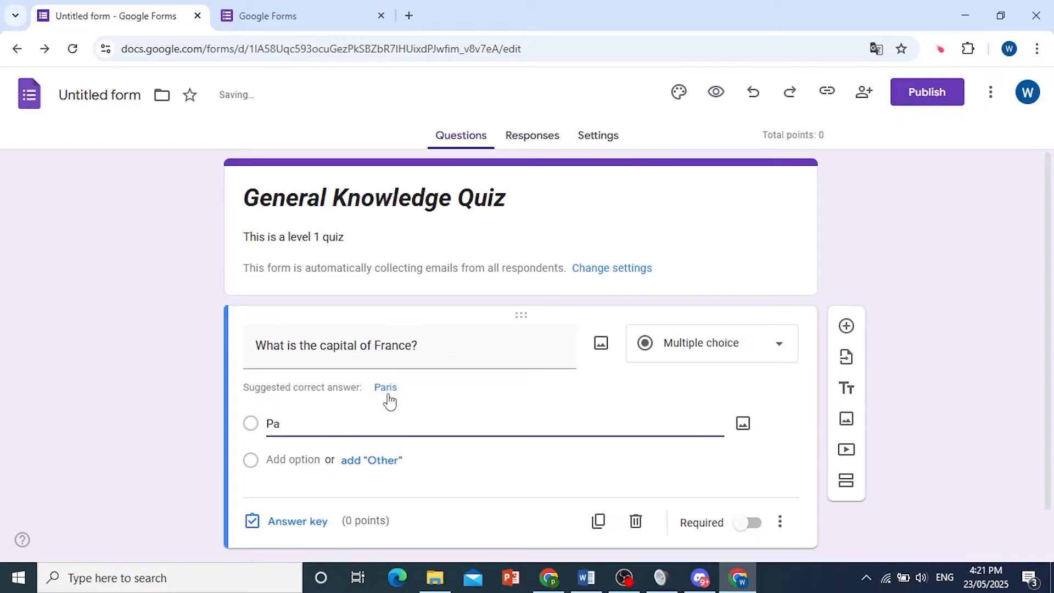
{"action": "type", "text": "ris"}
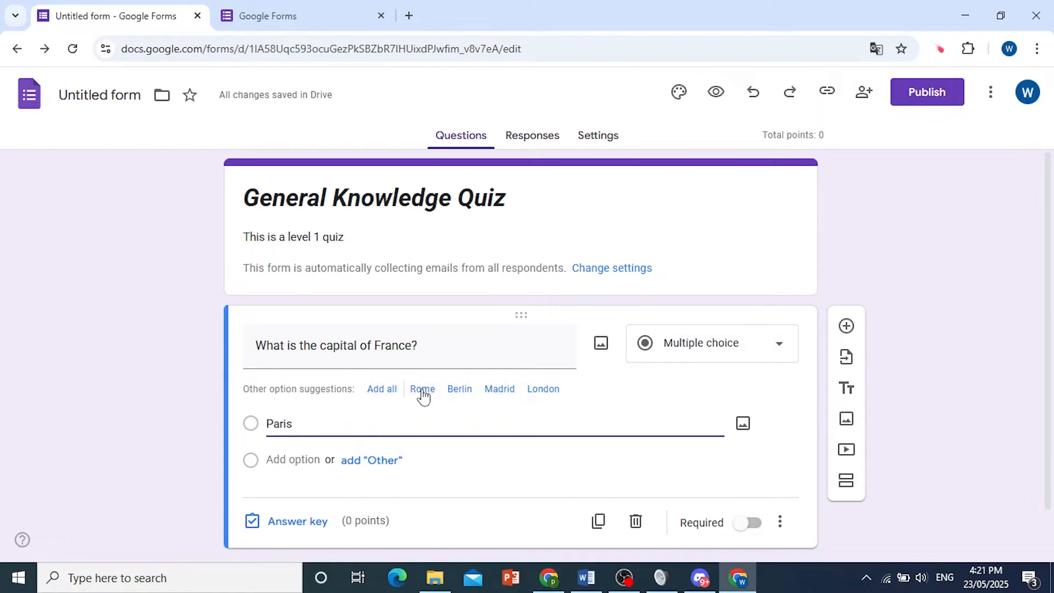
- Add Rome, Nairobi and Madrid as the remaining answer options of the capital of France question
{"action": "left_click", "coordinate": [427, 389]}
{"action": "left_click", "coordinate": [296, 498]}
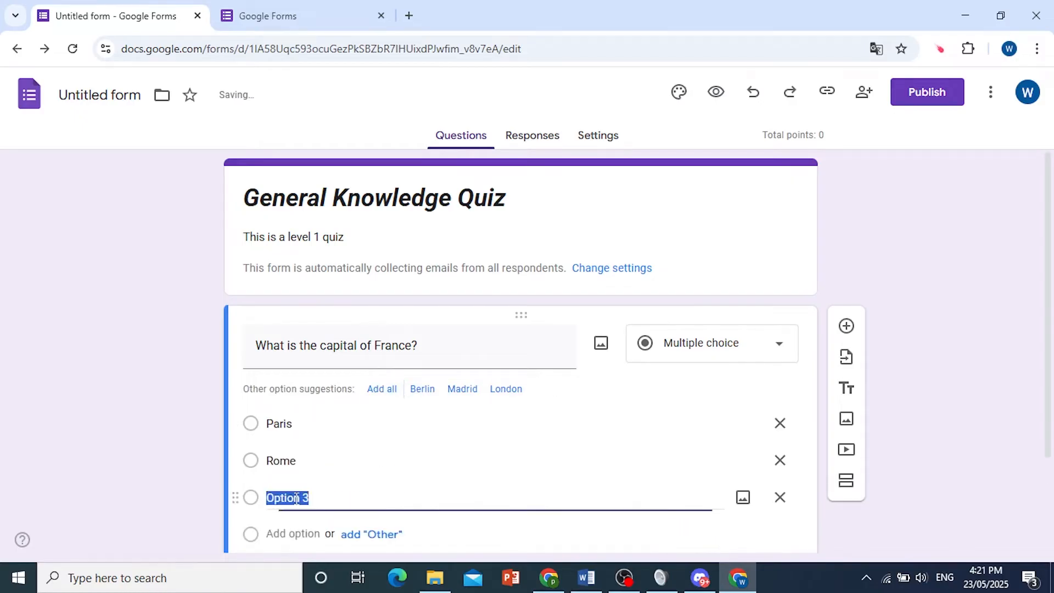
{"action": "type", "text": "Lon"}
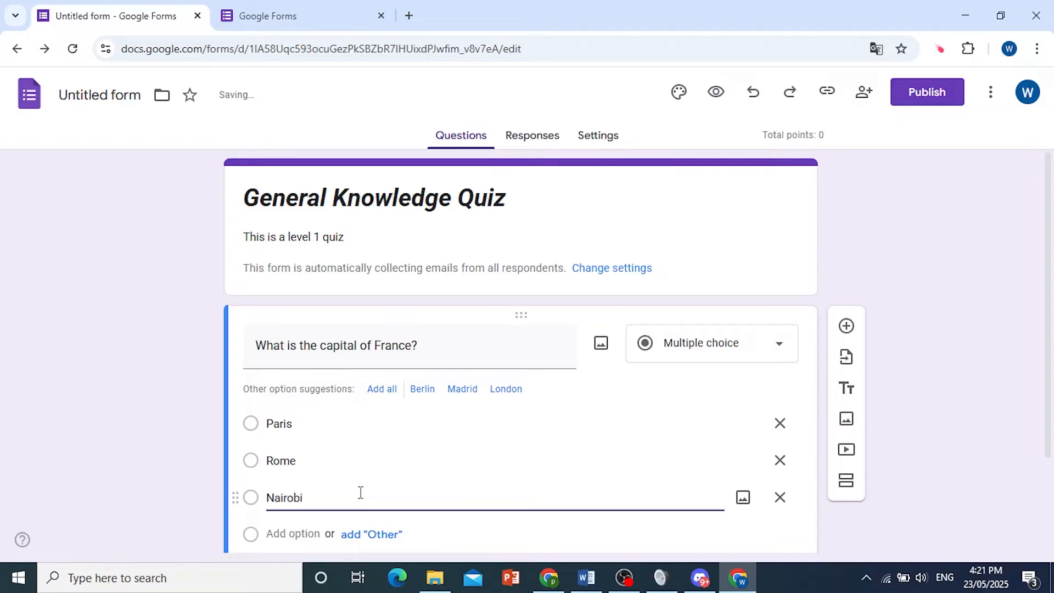
{"action": "left_click", "coordinate": [460, 391]}
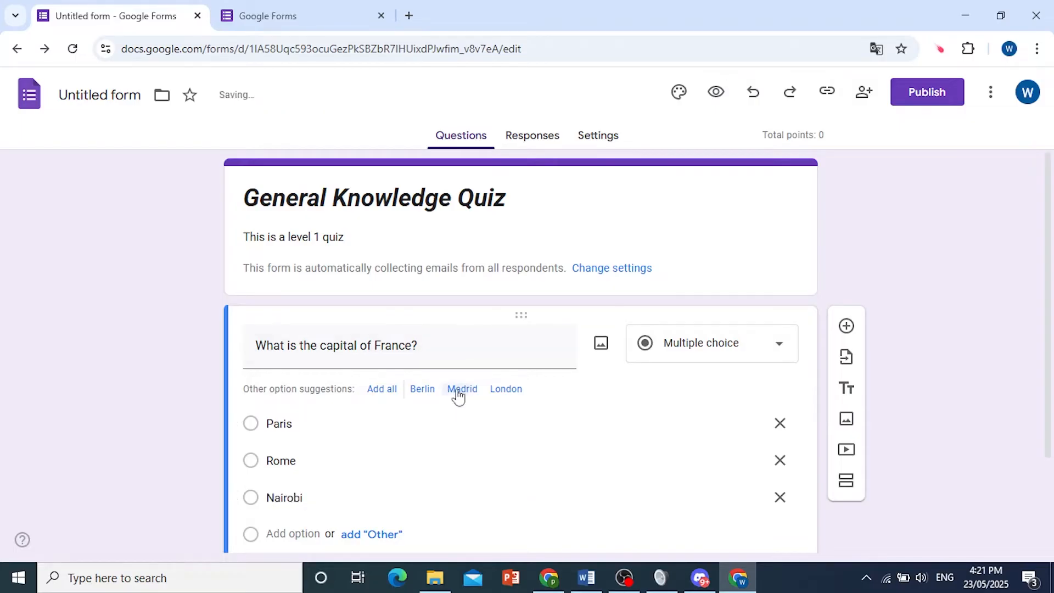
{"action": "scroll", "coordinate": [366, 490], "scroll_direction": "down", "scroll_amount": 1}
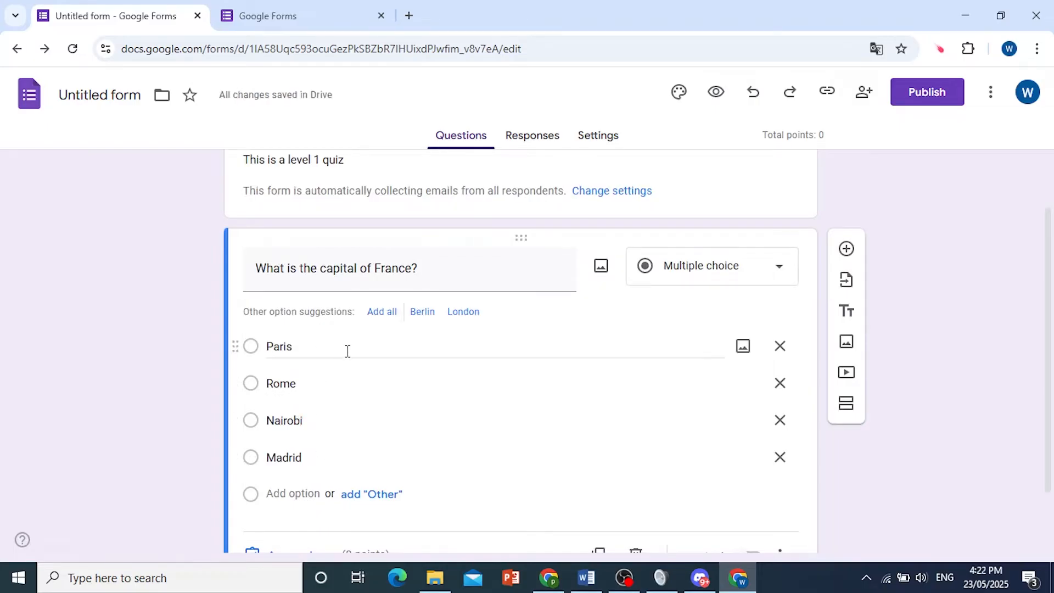
- Set the answer key of the capital of France question to Paris, worth 1 point
{"action": "scroll", "coordinate": [584, 408], "scroll_direction": "down", "scroll_amount": 1}
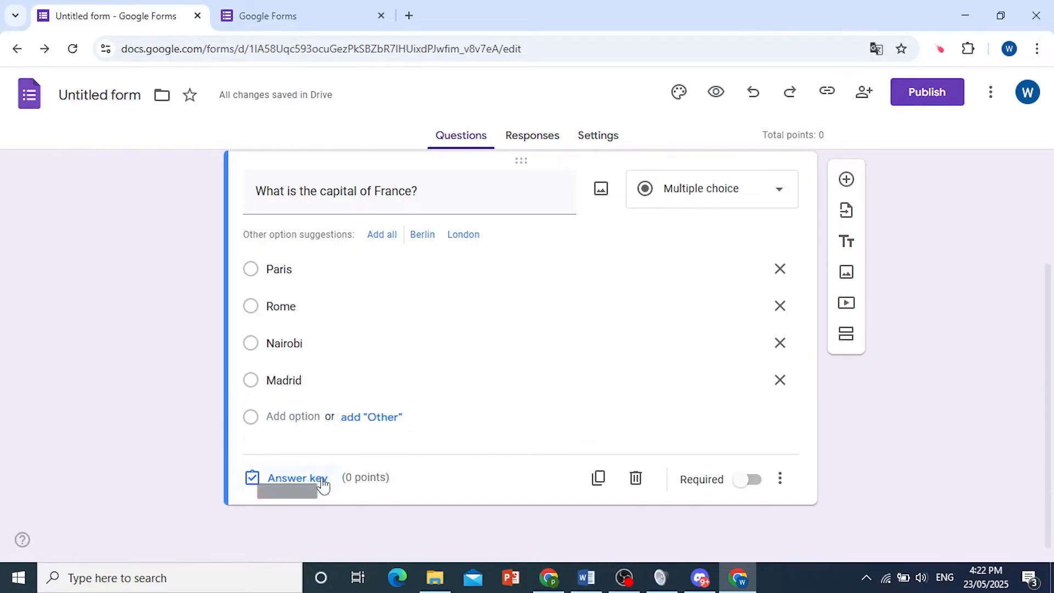
{"action": "left_click", "coordinate": [276, 481]}
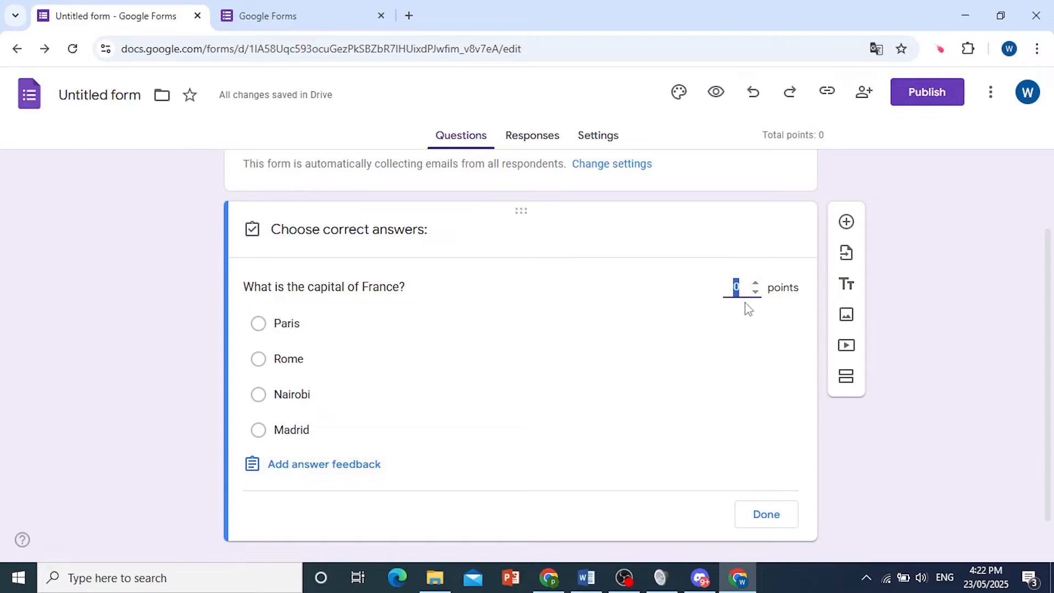
{"action": "type", "text": "1"}
{"action": "left_click", "coordinate": [741, 317]}
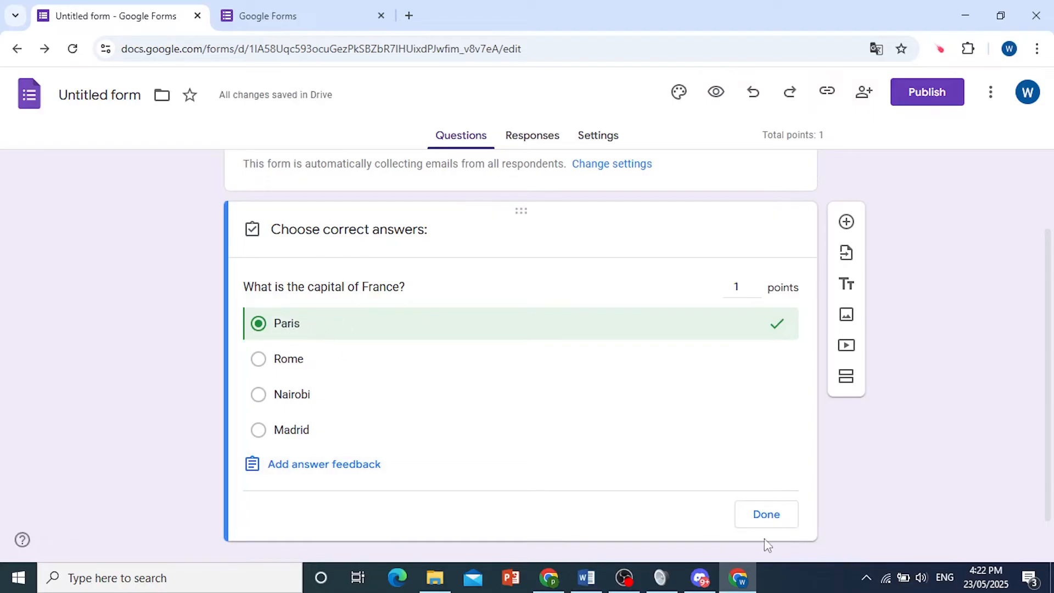
{"action": "left_click", "coordinate": [766, 515]}
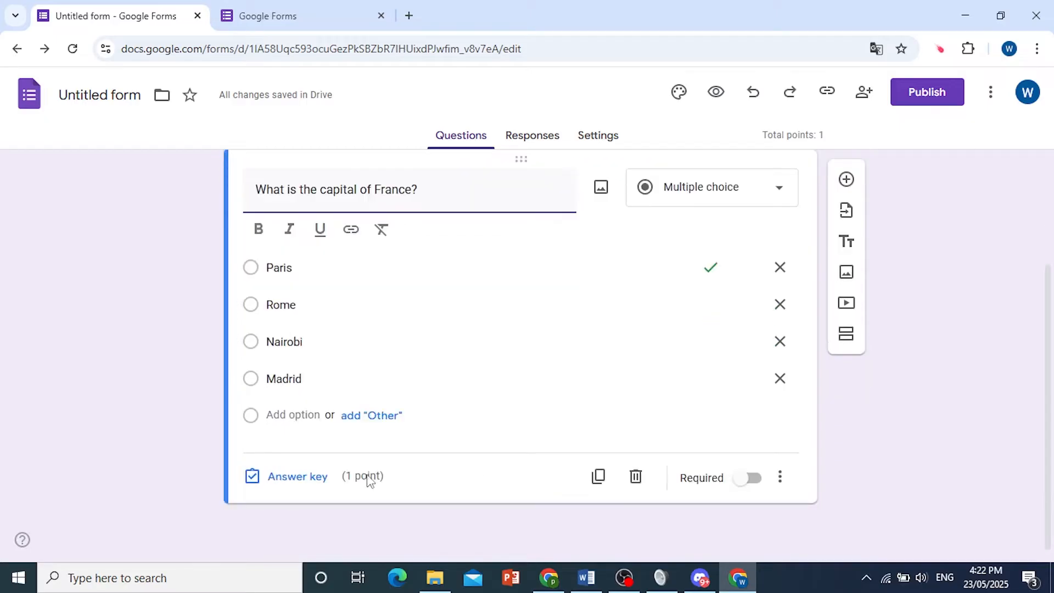
{"action": "left_click", "coordinate": [293, 477]}
{"action": "left_click", "coordinate": [755, 513]}
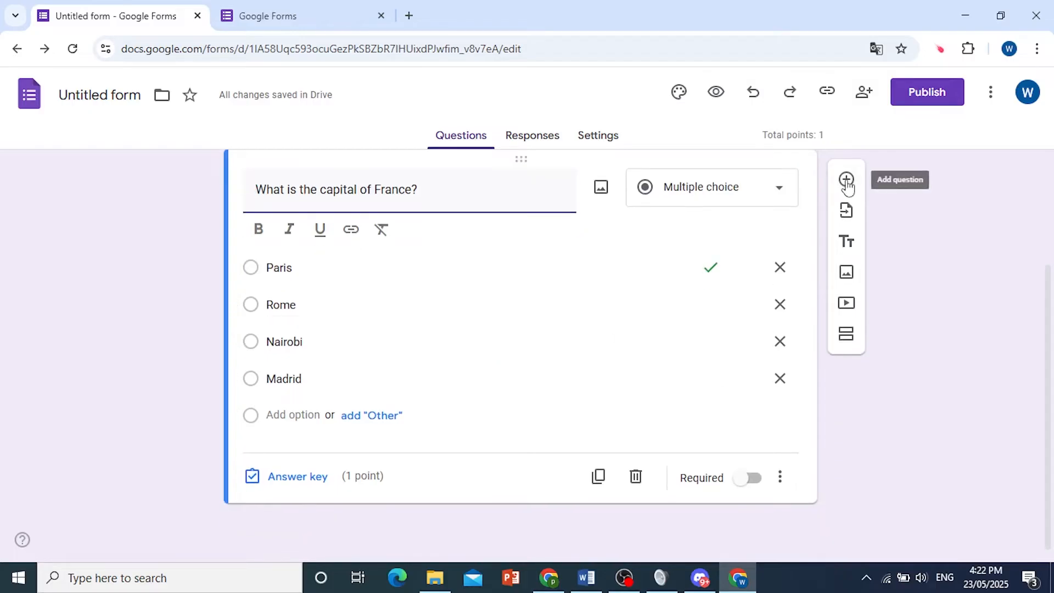
- Add a new question below the capital of France question and set its type to Checkboxes
{"action": "left_click", "coordinate": [849, 185]}
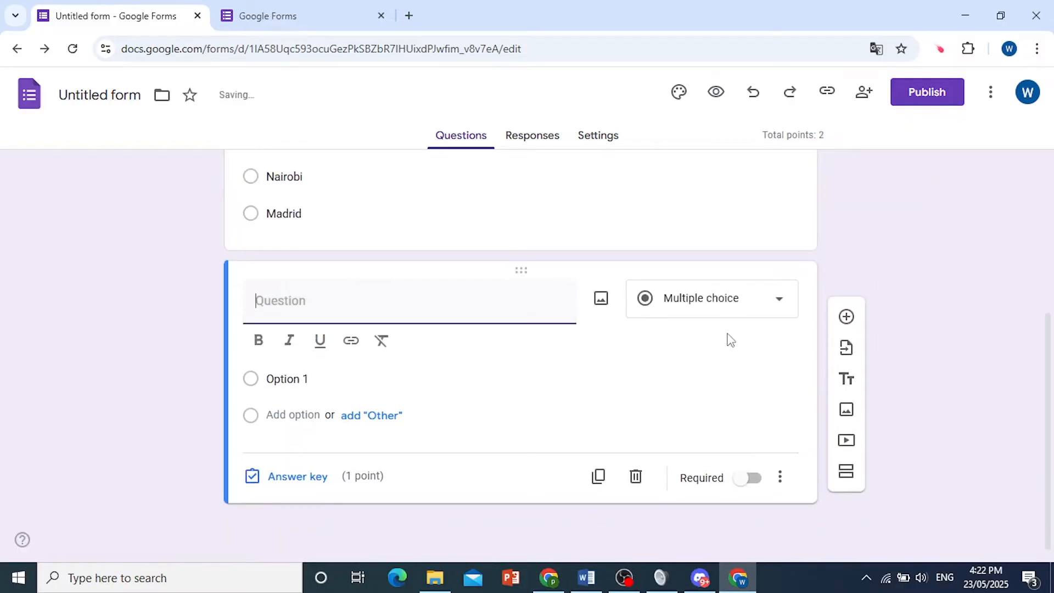
{"action": "left_click", "coordinate": [720, 301]}
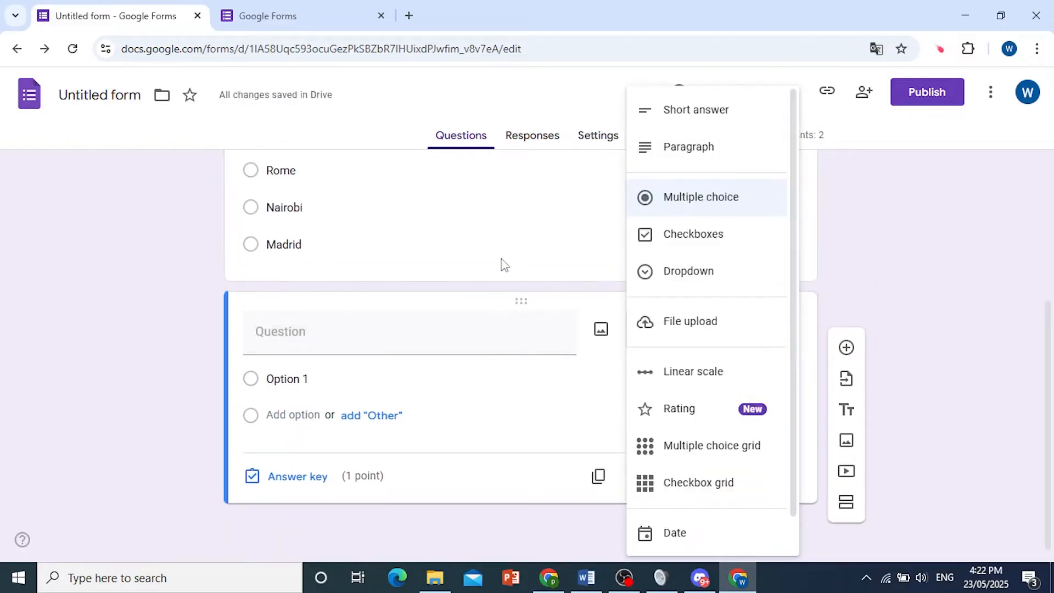
{"action": "left_click", "coordinate": [682, 248]}
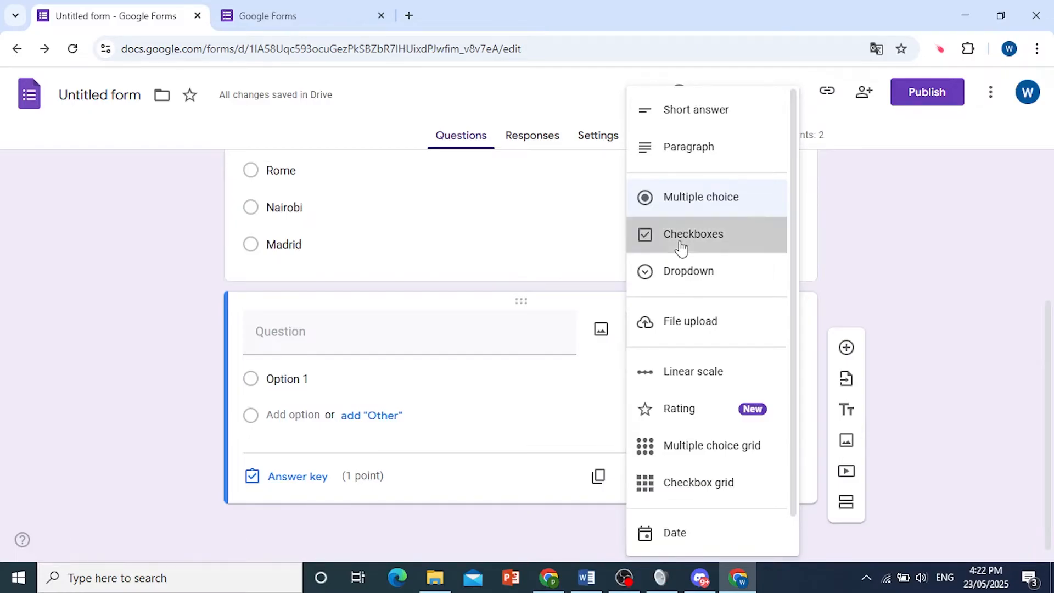
- Enter "Which of the following are programming languages (Select all that apply)" as the new question's text
{"action": "left_click", "coordinate": [333, 328]}
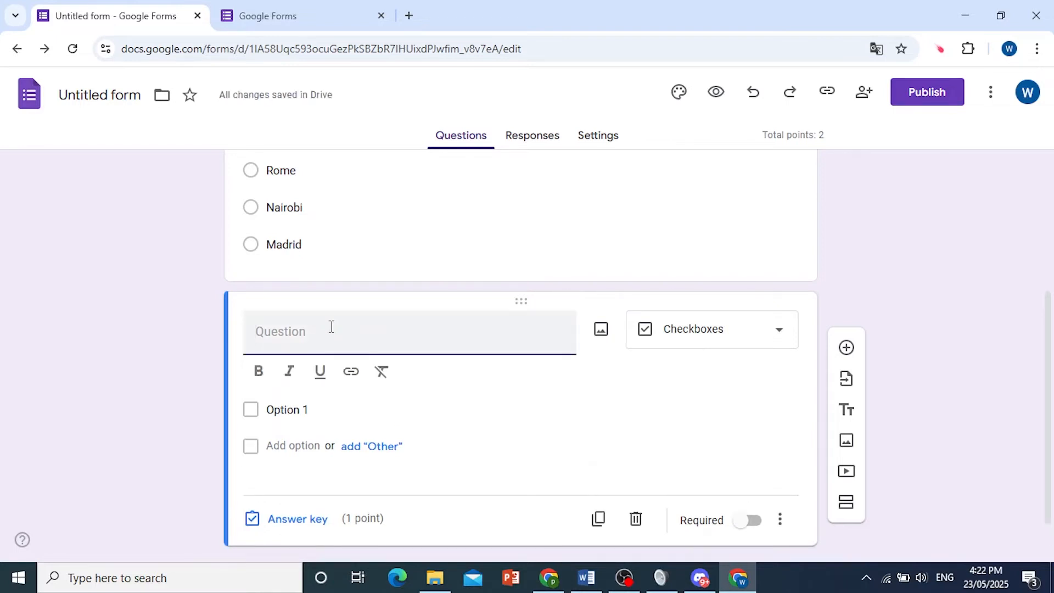
{"action": "type", "text": "Which of the following are"}
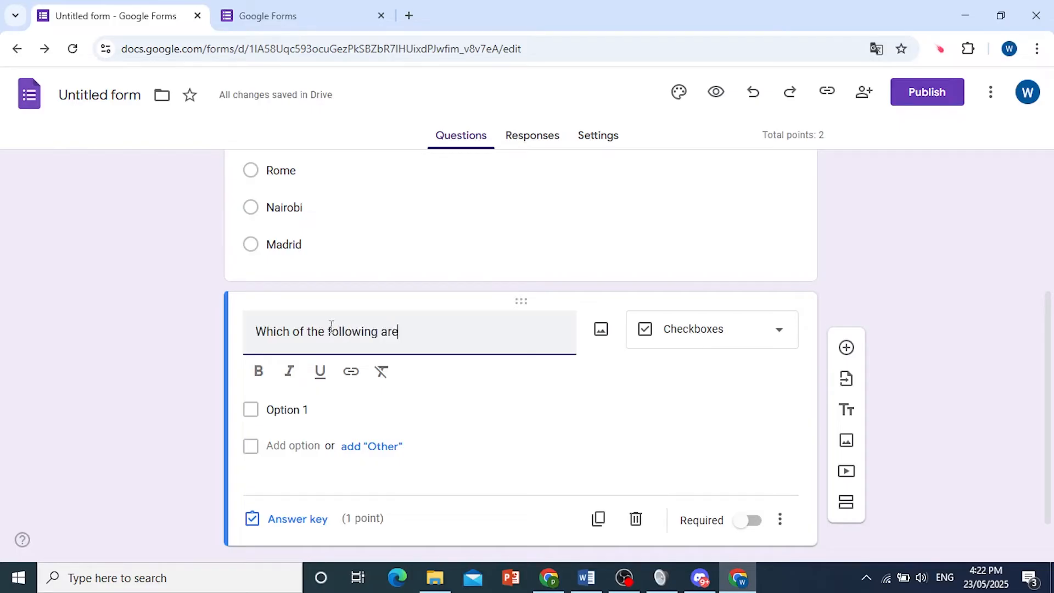
{"action": "type", "text": " progra"}
{"action": "key", "text": "BackSpace"}
{"action": "type", "text": "ramming language"}
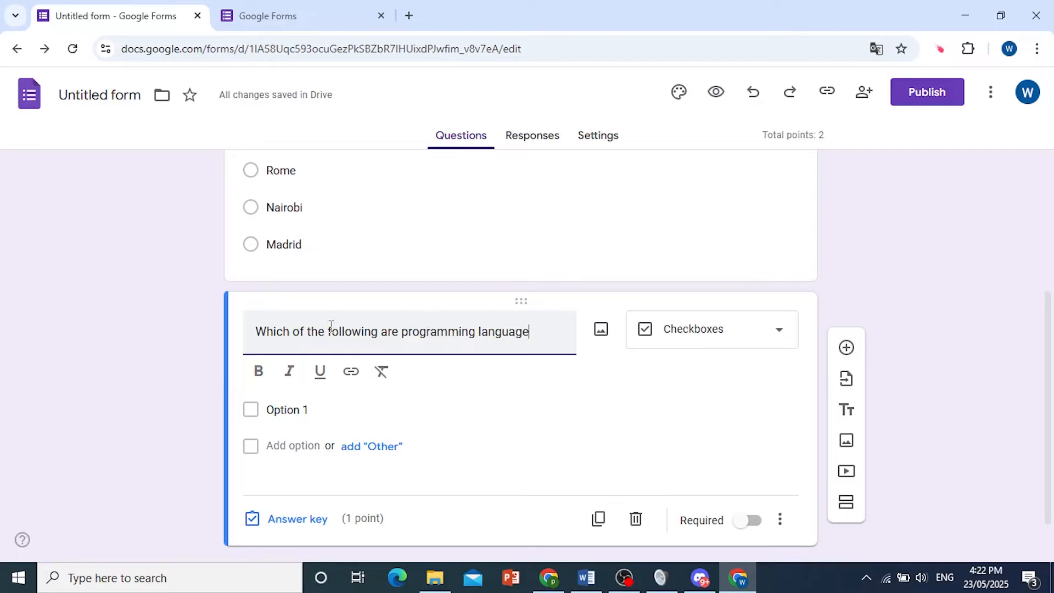
{"action": "type", "text": "s 9"}
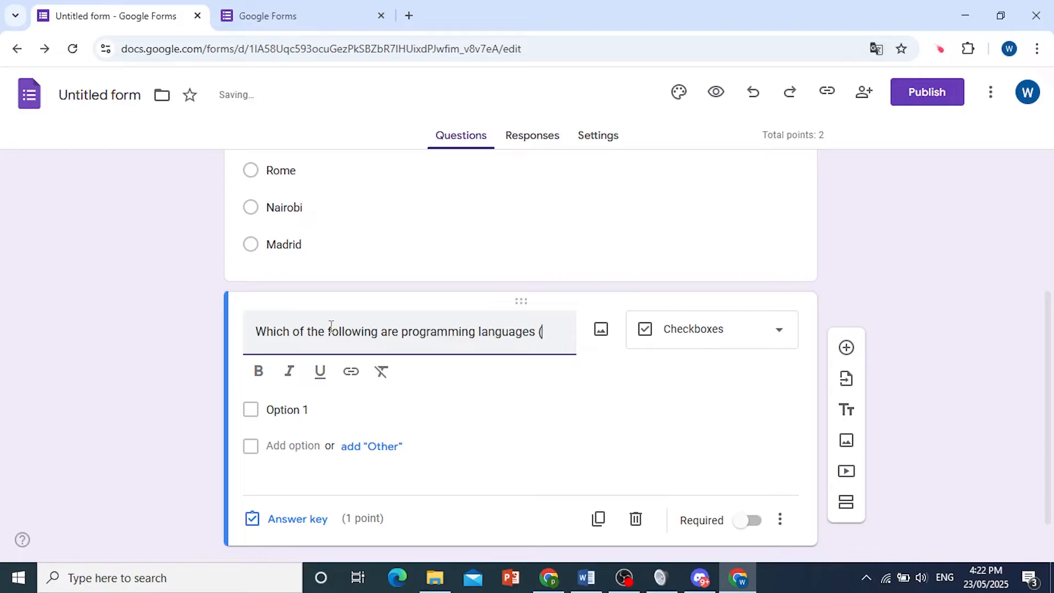
{"action": "type", "text": "(Selec"}
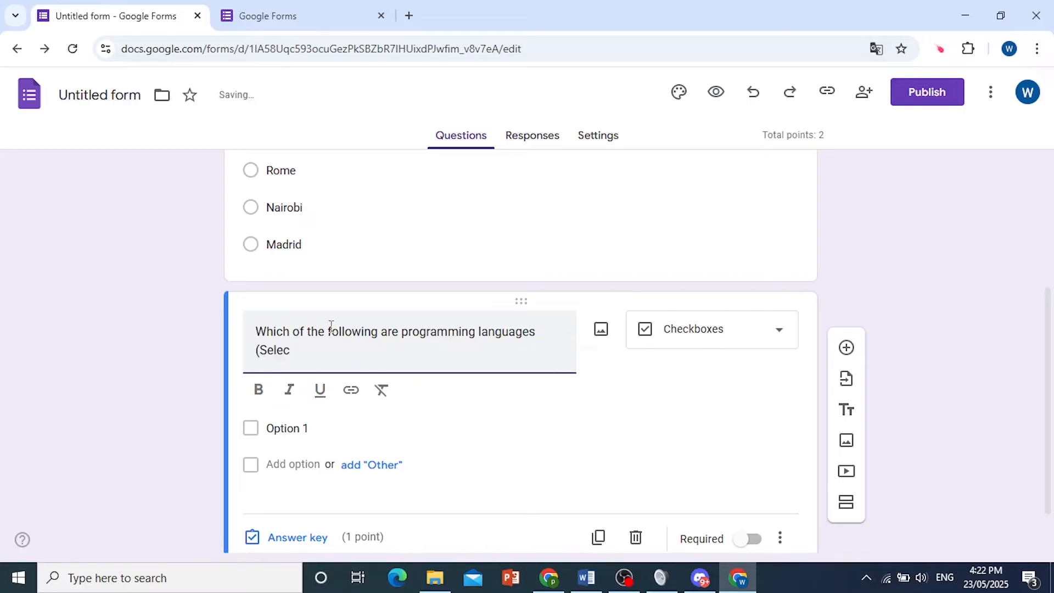
{"action": "type", "text": "t all that apply)"}
- Enter Python, HTML, Java and Excel as the answer options of the programming languages question
{"action": "left_click", "coordinate": [285, 428]}
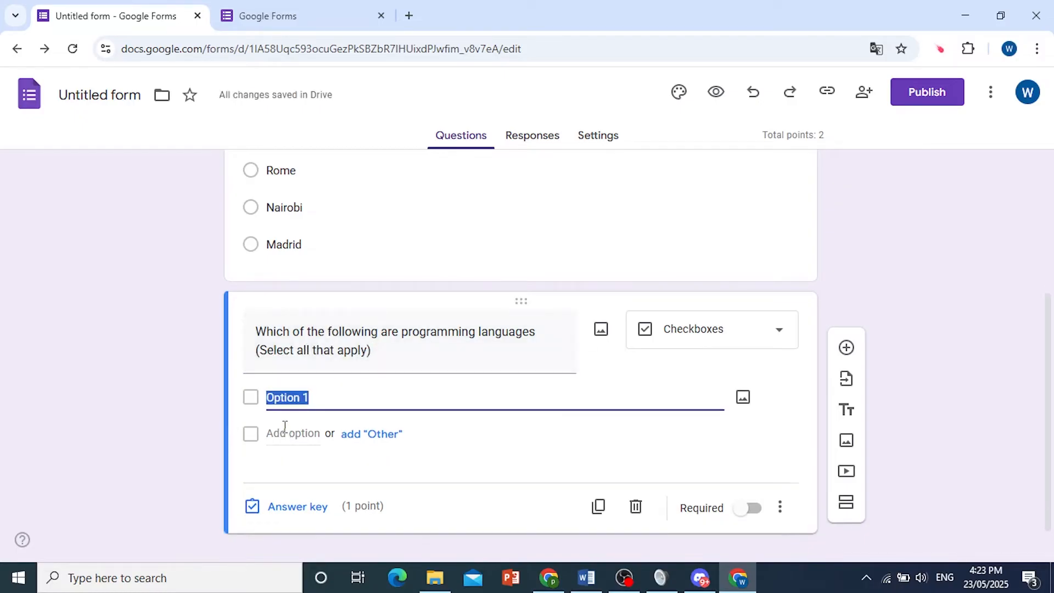
{"action": "type", "text": "Python"}
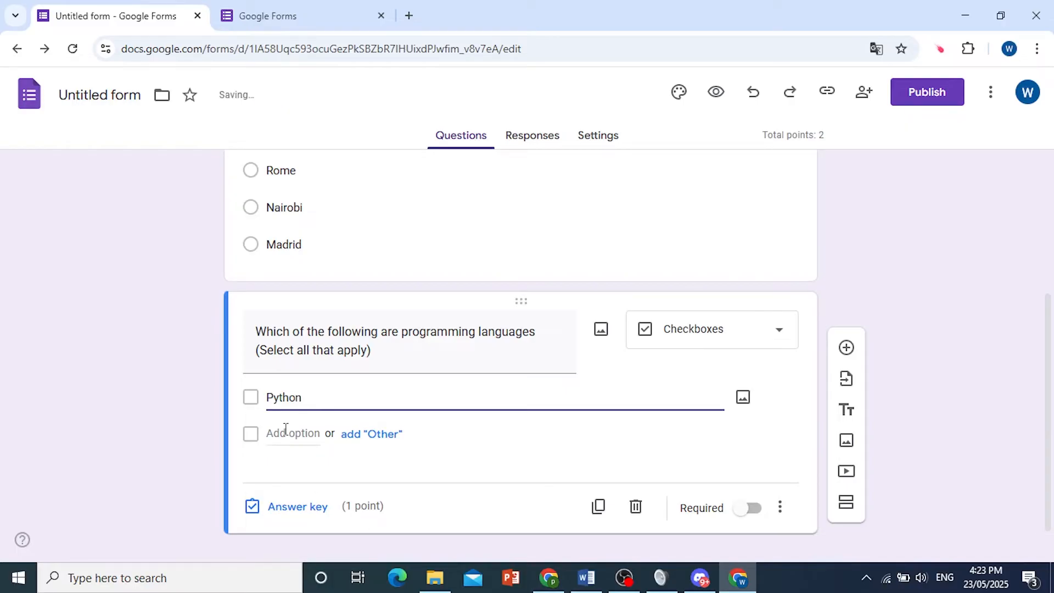
{"action": "left_click", "coordinate": [360, 512]}
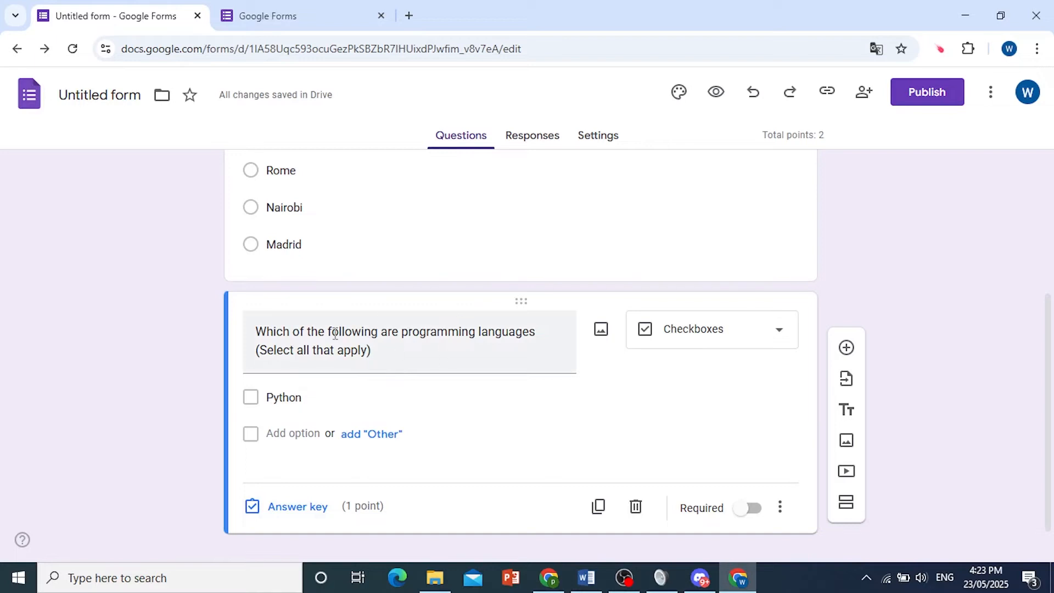
{"action": "left_click", "coordinate": [292, 433]}
{"action": "type", "text": "HTML"}
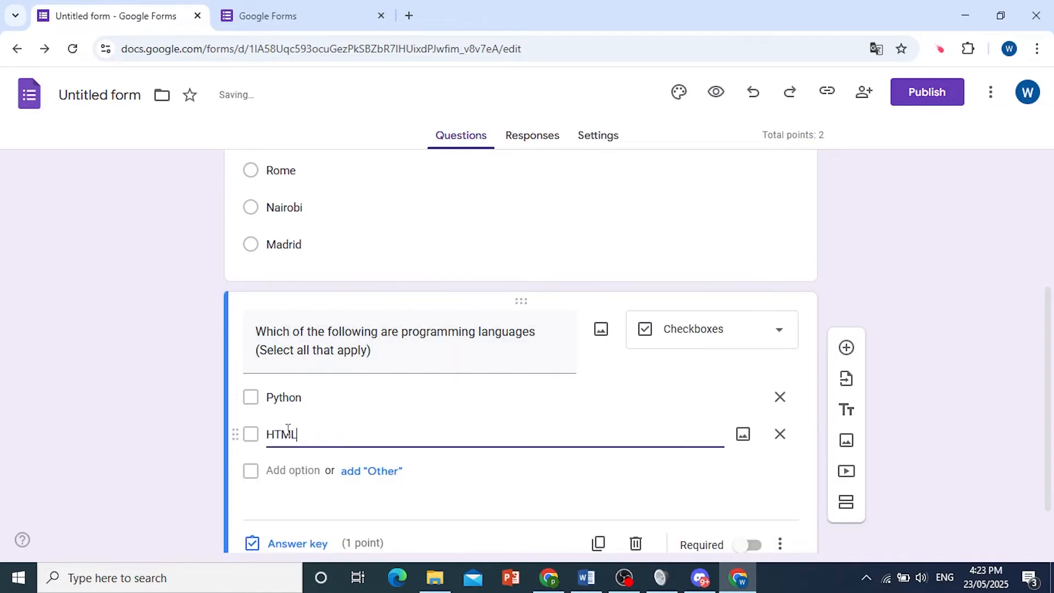
{"action": "left_click", "coordinate": [292, 475]}
{"action": "type", "text": "J"}
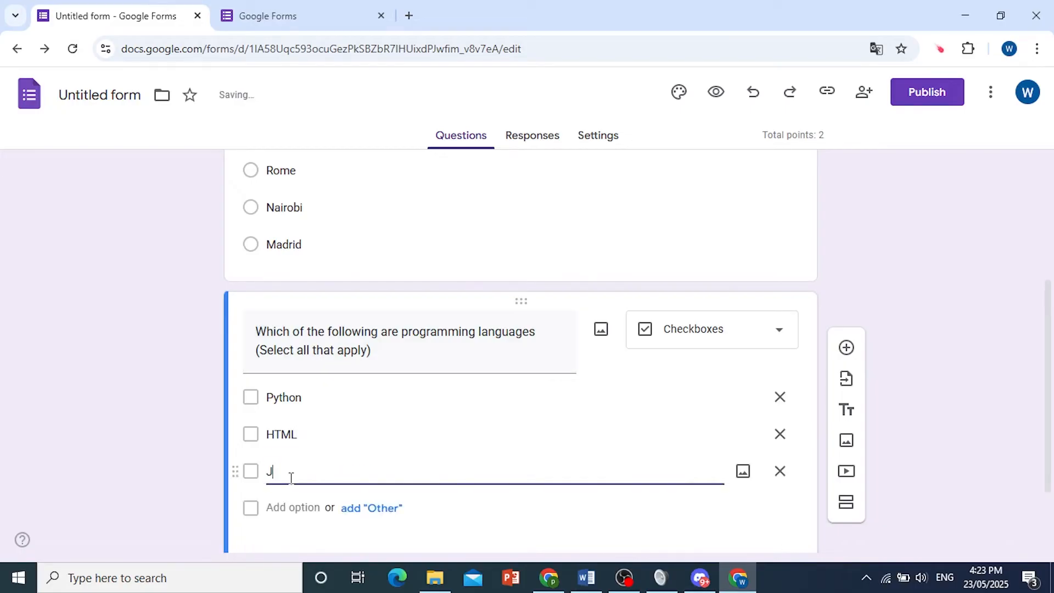
{"action": "type", "text": "ava"}
{"action": "left_click", "coordinate": [157, 401]}
{"action": "left_click", "coordinate": [284, 502]}
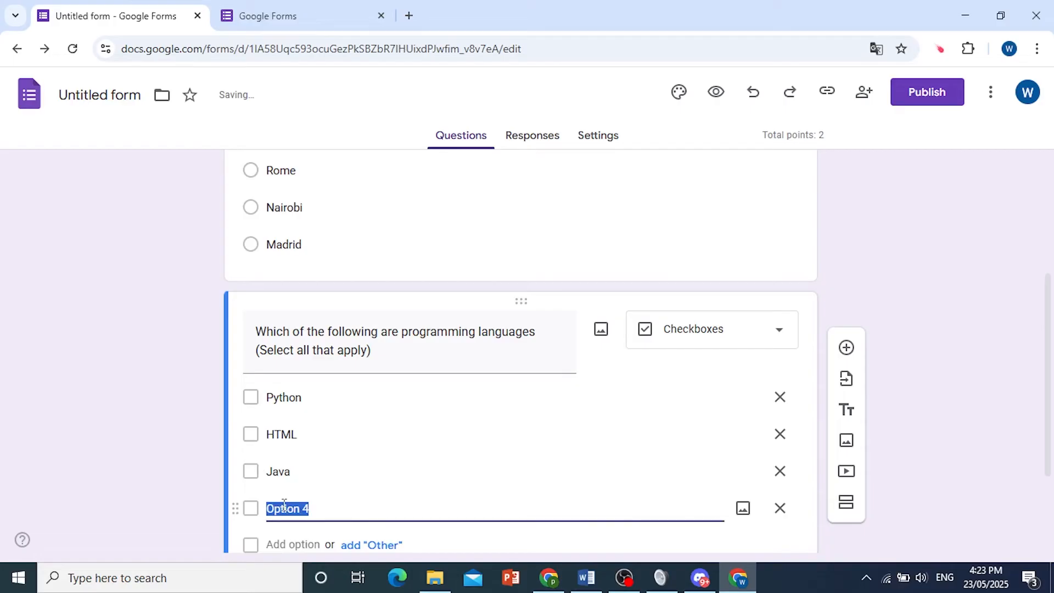
{"action": "type", "text": "Excel"}
{"action": "left_click", "coordinate": [96, 435]}
{"action": "scroll", "coordinate": [582, 387], "scroll_direction": "down", "scroll_amount": 1}
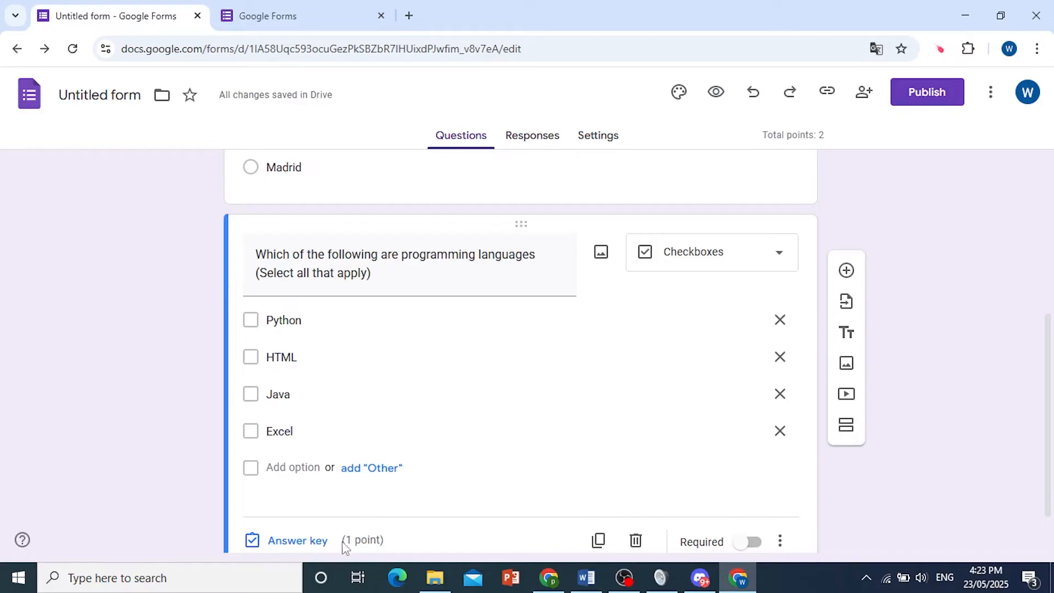
- Make the programming languages question and the capital of France question both required
{"action": "left_click", "coordinate": [257, 324]}
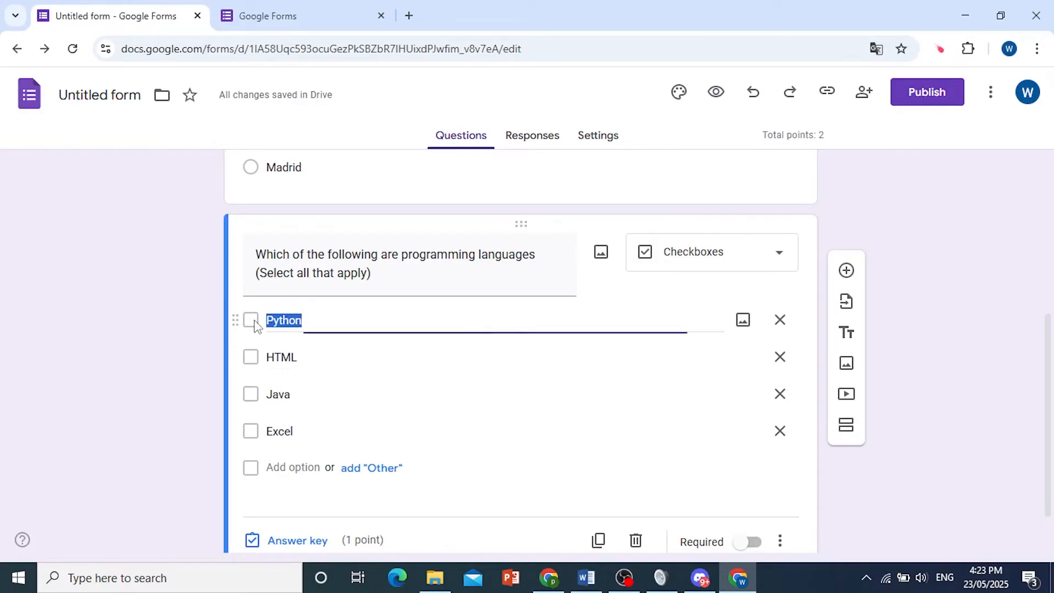
{"action": "left_click", "coordinate": [276, 526]}
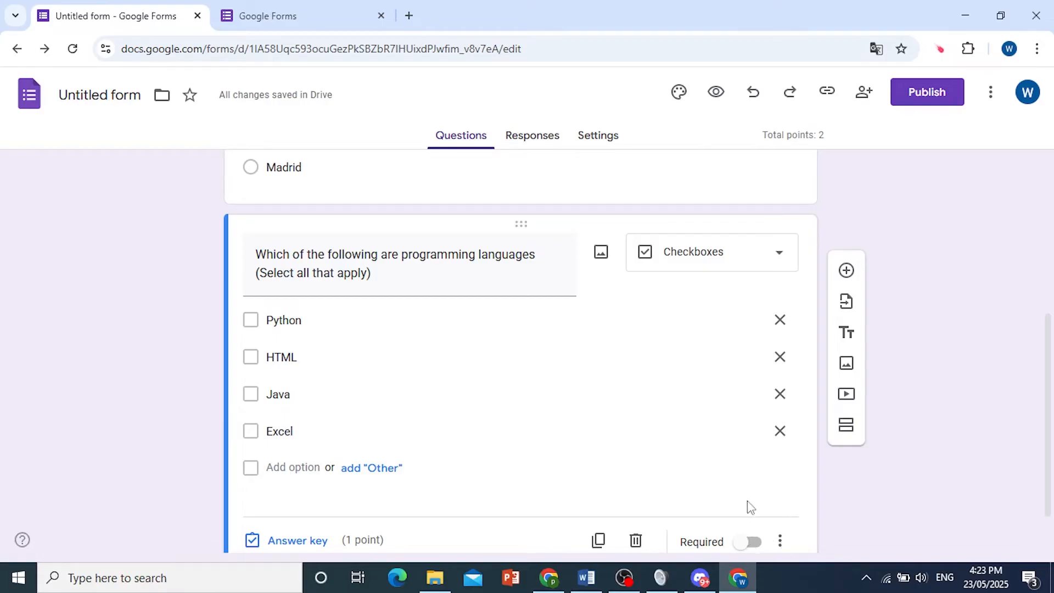
{"action": "scroll", "coordinate": [900, 483], "scroll_direction": "down", "scroll_amount": 1}
{"action": "scroll", "coordinate": [890, 456], "scroll_direction": "down", "scroll_amount": 1}
{"action": "left_click", "coordinate": [751, 479]}
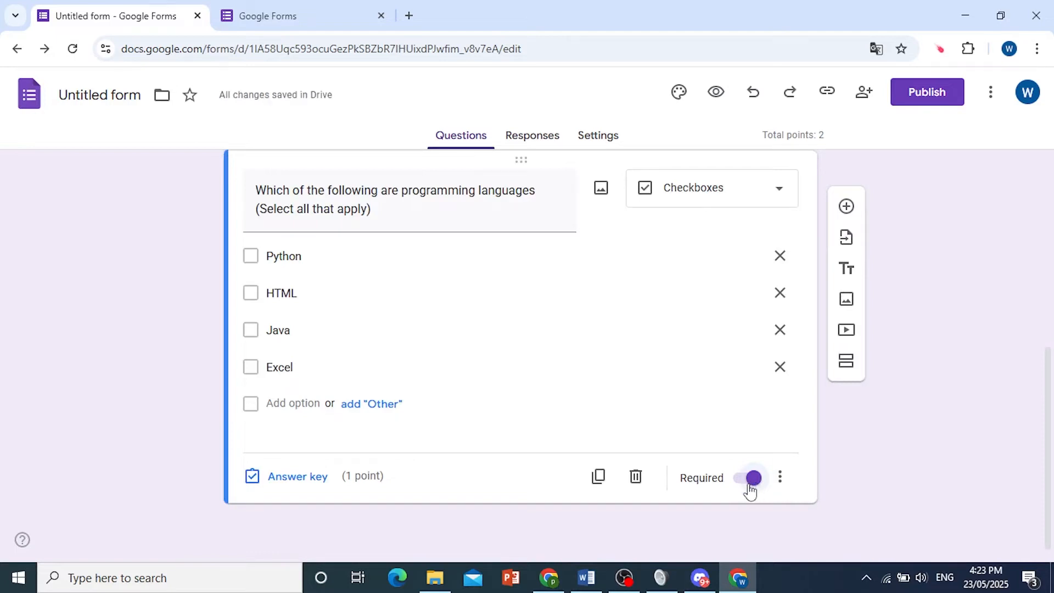
{"action": "scroll", "coordinate": [760, 442], "scroll_direction": "up", "scroll_amount": 4}
{"action": "left_click", "coordinate": [718, 218]}
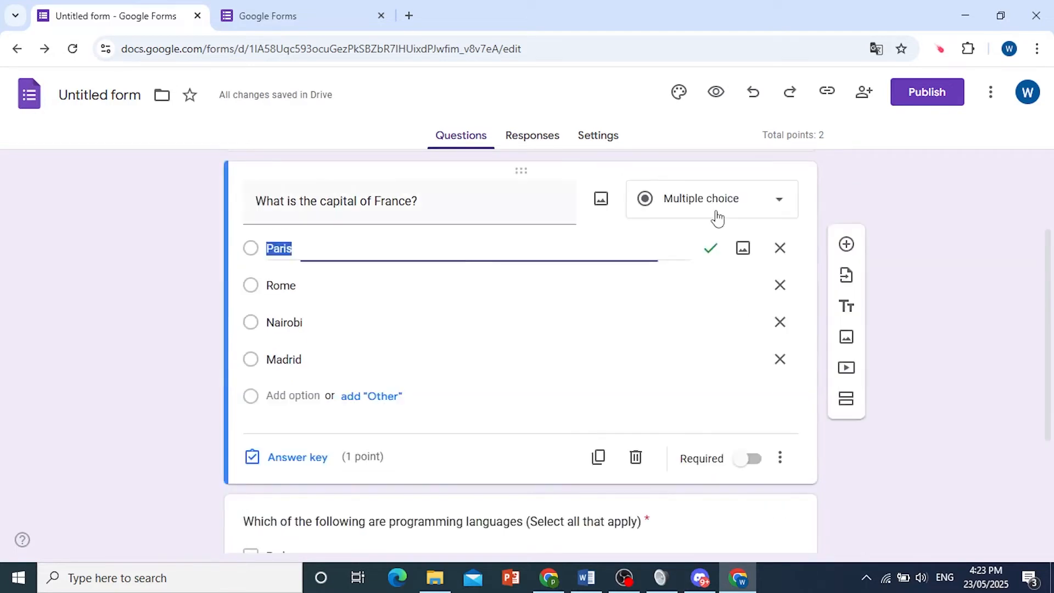
{"action": "left_click", "coordinate": [750, 458]}
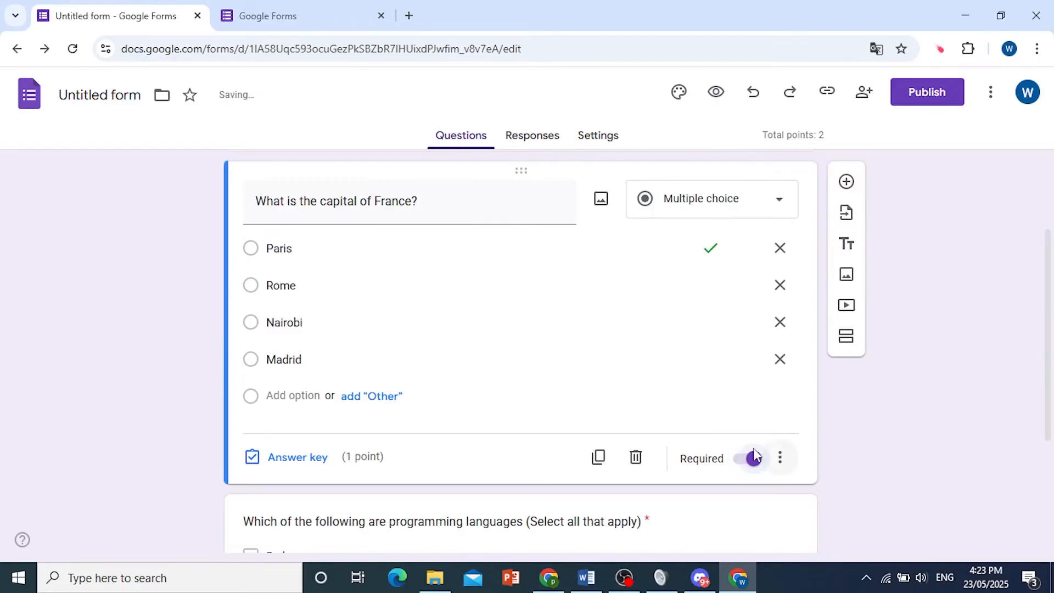
- Mark Python and Java as the correct answers of the programming languages question and set it to 2 points
{"action": "scroll", "coordinate": [674, 347], "scroll_direction": "up", "scroll_amount": 3}
{"action": "scroll", "coordinate": [673, 347], "scroll_direction": "down", "scroll_amount": 6}
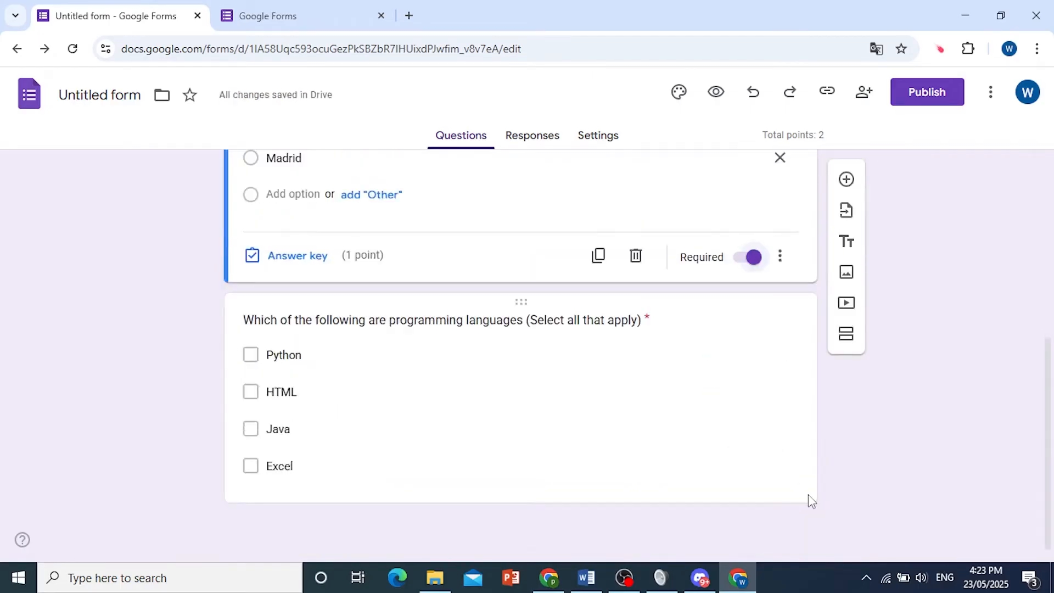
{"action": "left_click", "coordinate": [849, 581]}
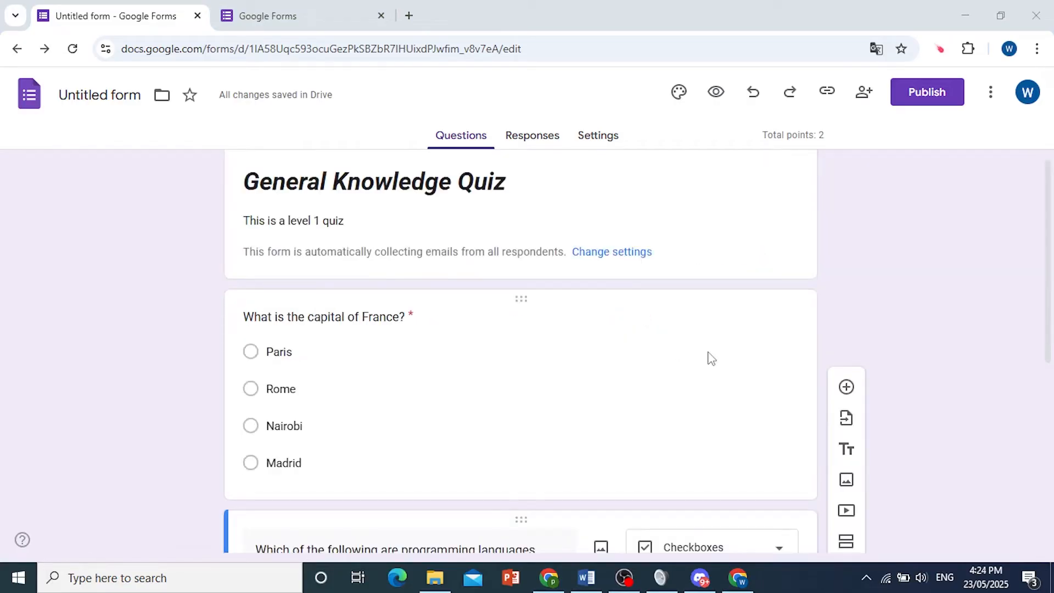
{"action": "left_click", "coordinate": [593, 330]}
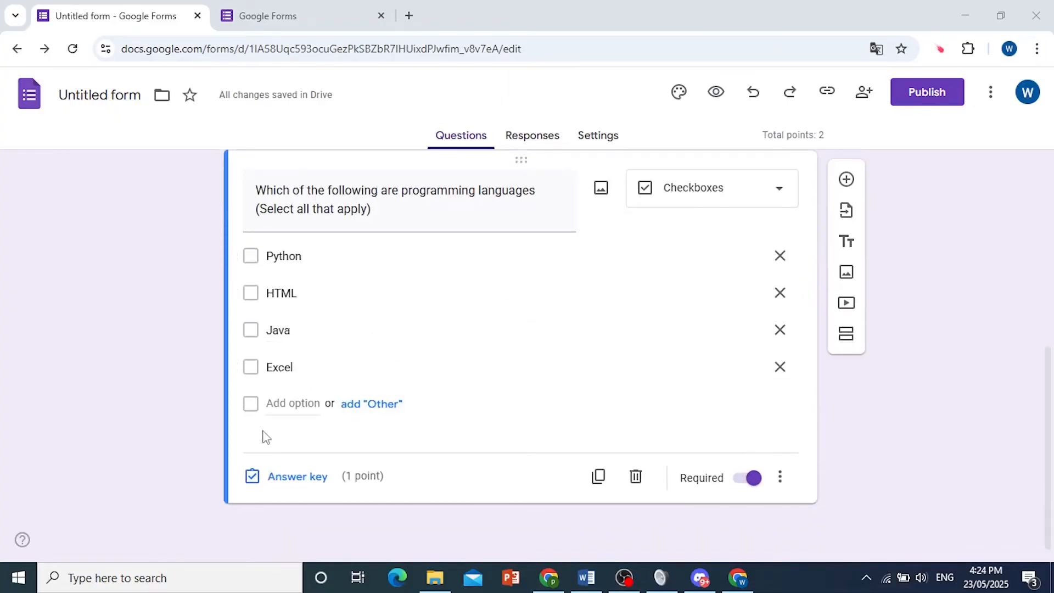
{"action": "left_click", "coordinate": [252, 477]}
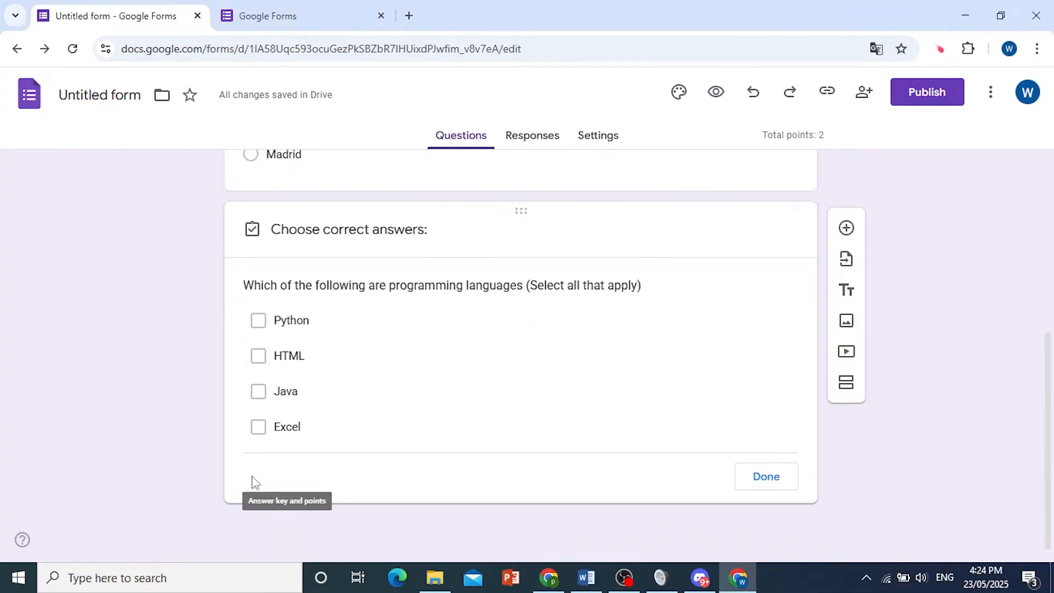
{"action": "left_click", "coordinate": [258, 325]}
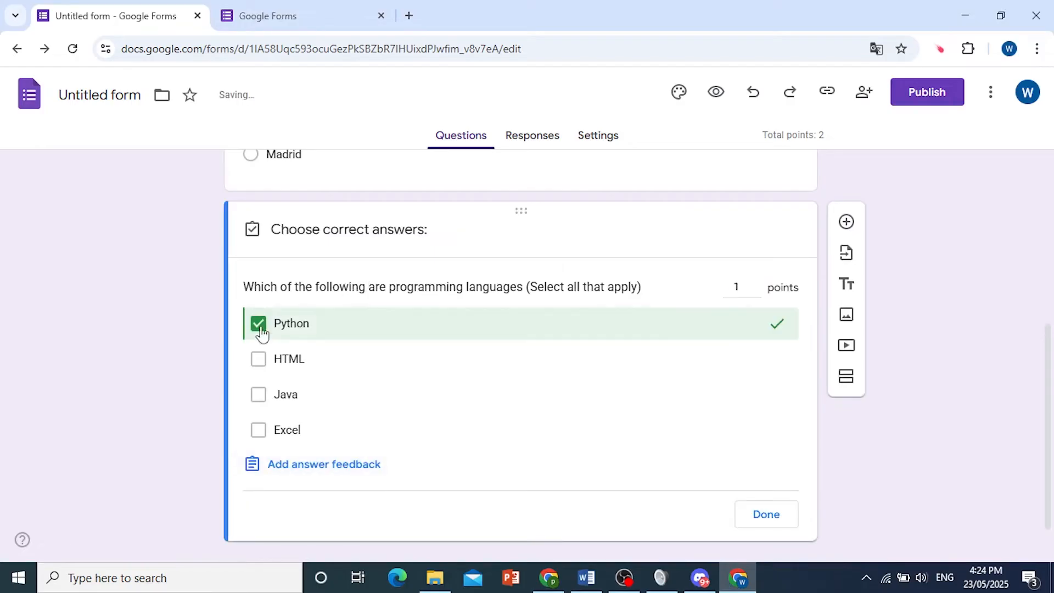
{"action": "left_click", "coordinate": [258, 402]}
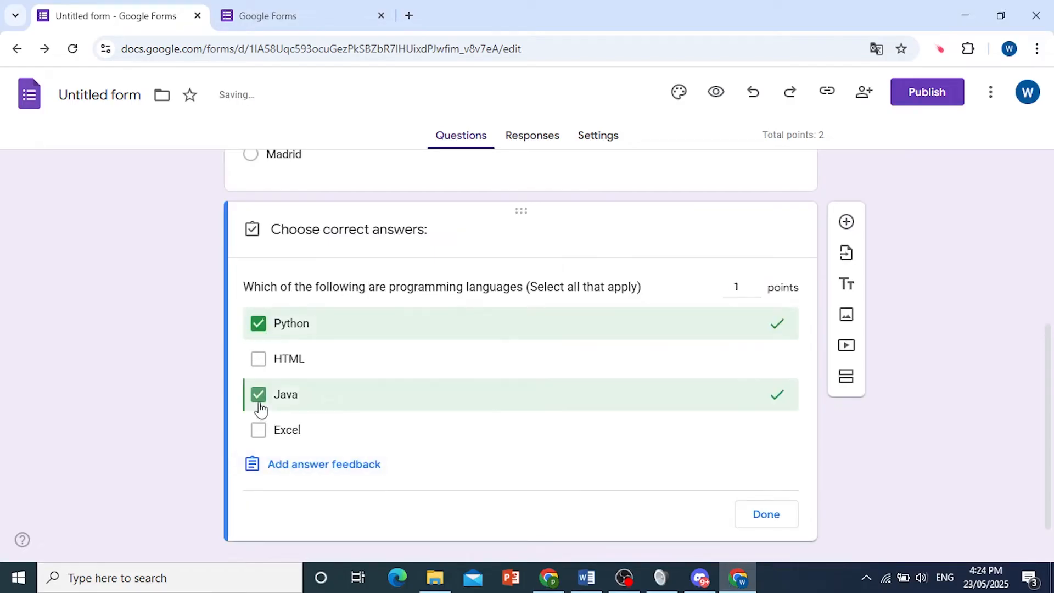
{"action": "left_click", "coordinate": [727, 289]}
{"action": "type", "text": "2"}
{"action": "left_click", "coordinate": [763, 513]}
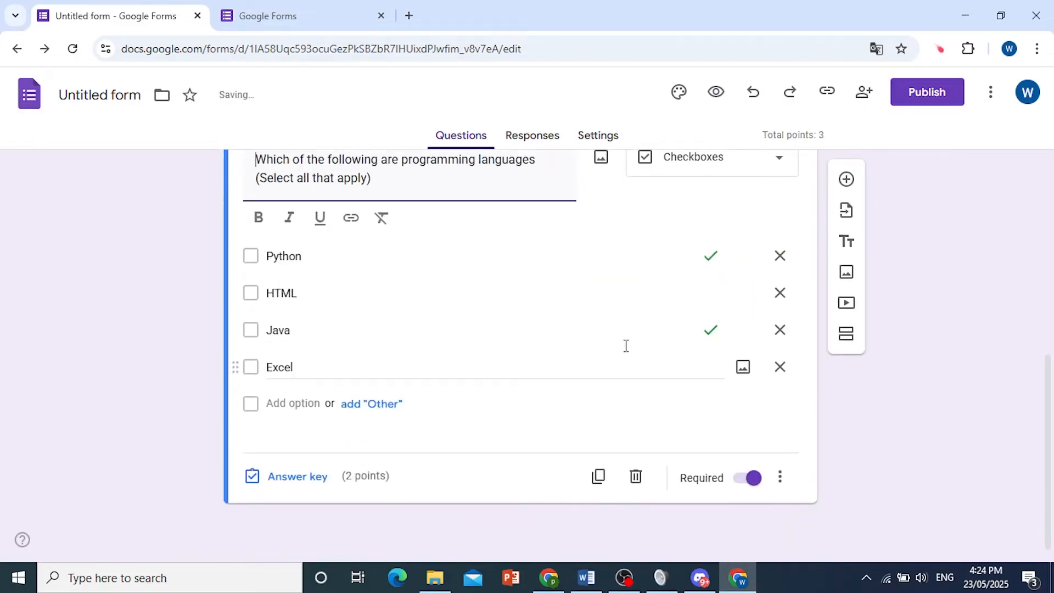
- Add a new question below the programming languages question and set its type to Dropdown
{"action": "left_click", "coordinate": [847, 190]}
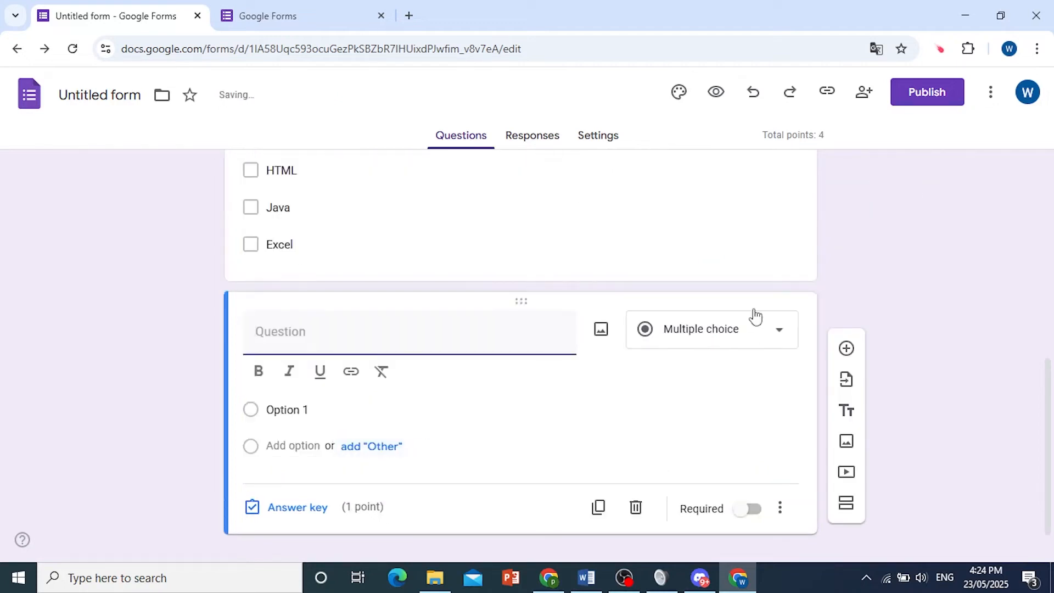
{"action": "left_click", "coordinate": [757, 343]}
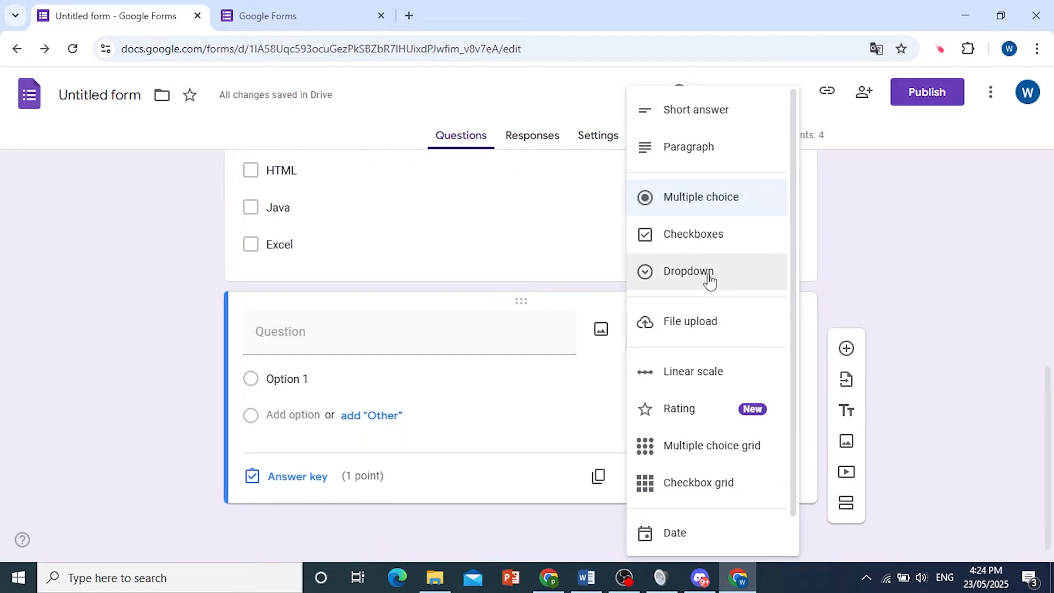
{"action": "left_click", "coordinate": [710, 281]}
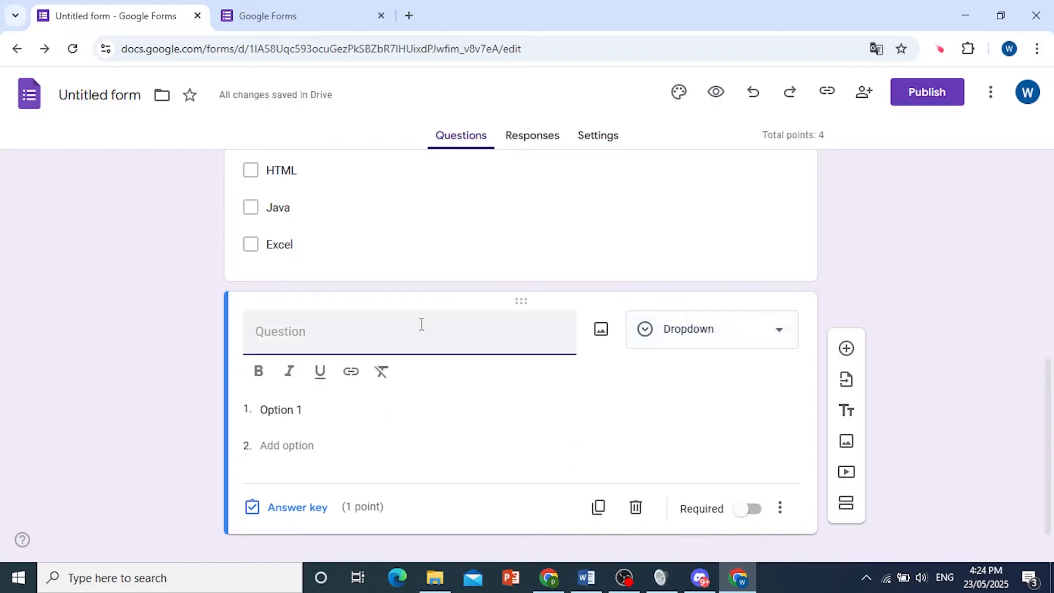
- Enter "Who Wrote Romeo and Juliet?" as the text of the dropdown question
{"action": "type", "text": "Eho"}
{"action": "key", "text": "BackSpace"}
{"action": "key", "text": "BackSpace"}
{"action": "key", "text": "BackSpace"}
{"action": "type", "text": "Whor"}
{"action": "key", "text": "BackSpace"}
{"action": "type", "text": "ho W"}
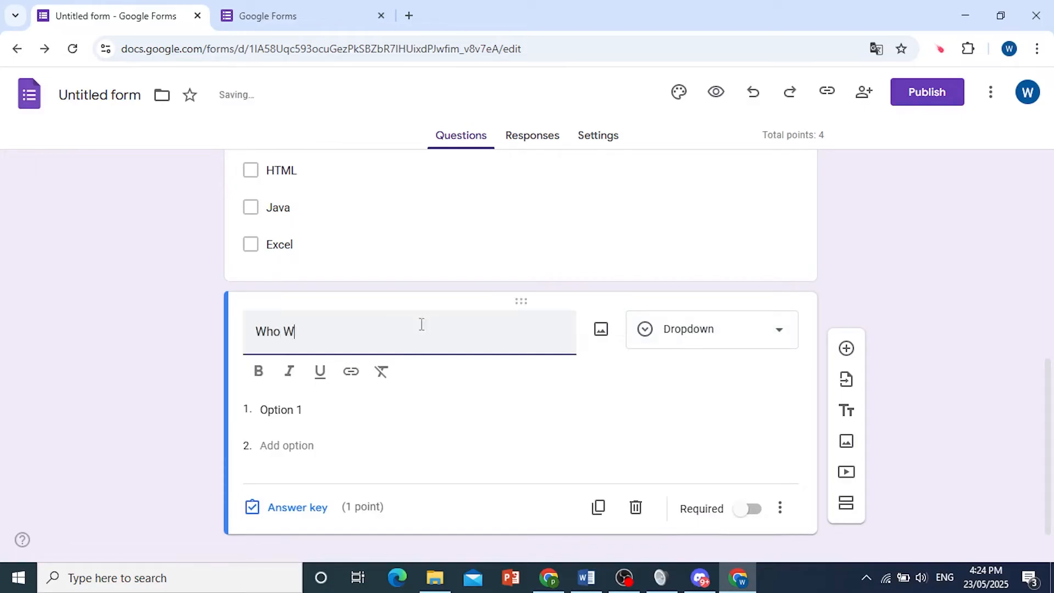
{"action": "type", "text": "rote Rom"}
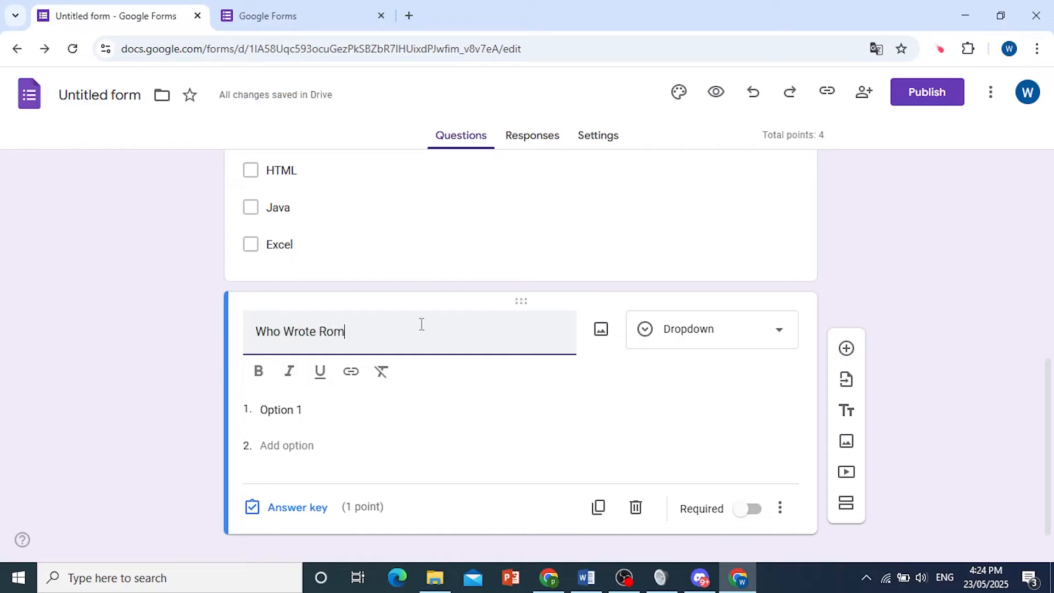
{"action": "type", "text": "eo and "}
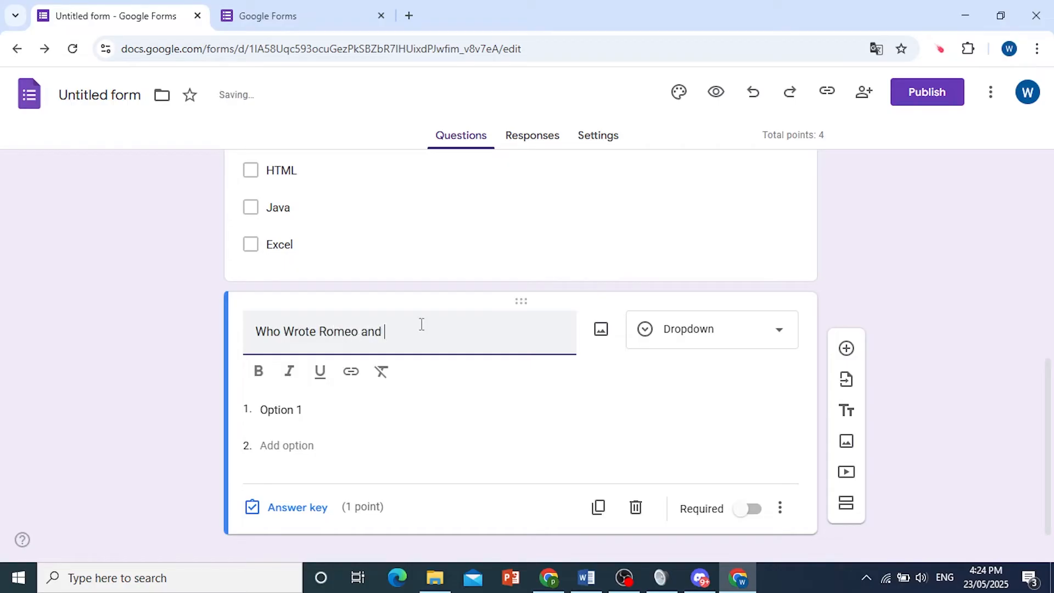
{"action": "type", "text": "Juliet?"}
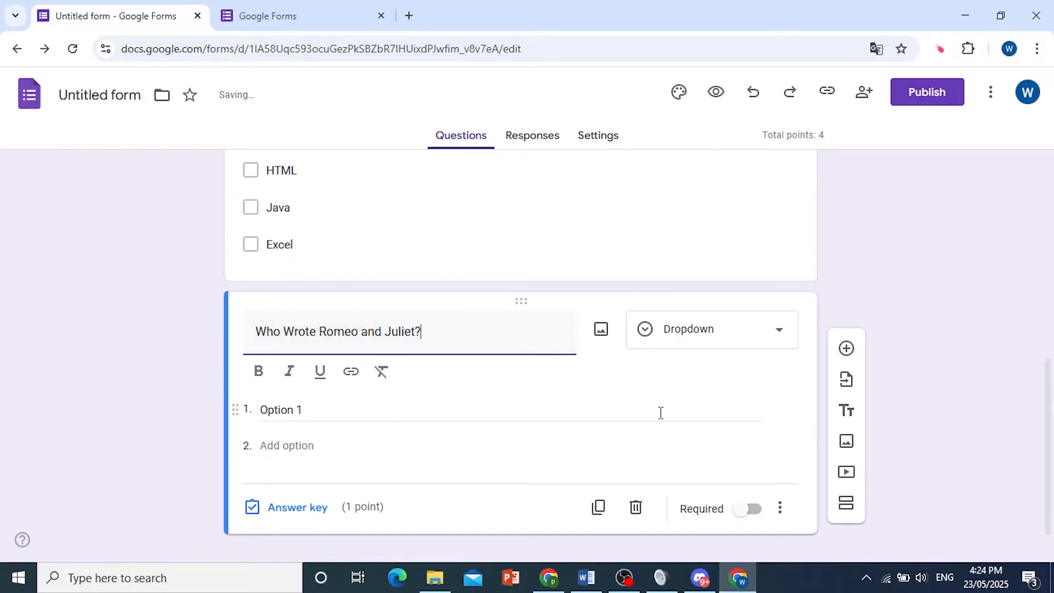
- Make the Romeo and Juliet question required and mark William Shakespeare as its correct answer
{"action": "left_click", "coordinate": [813, 573]}
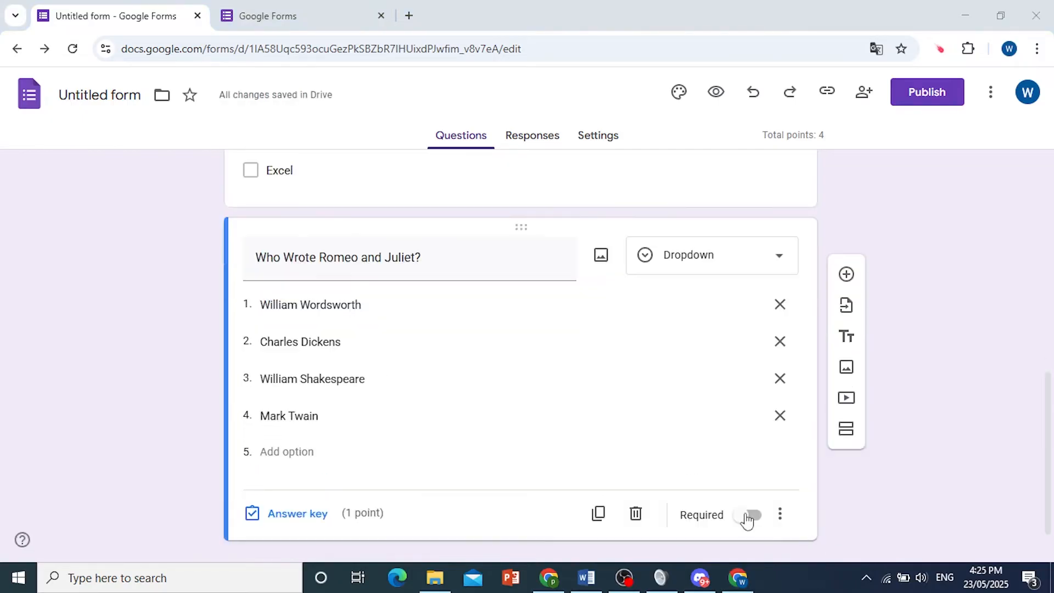
{"action": "left_click", "coordinate": [747, 516]}
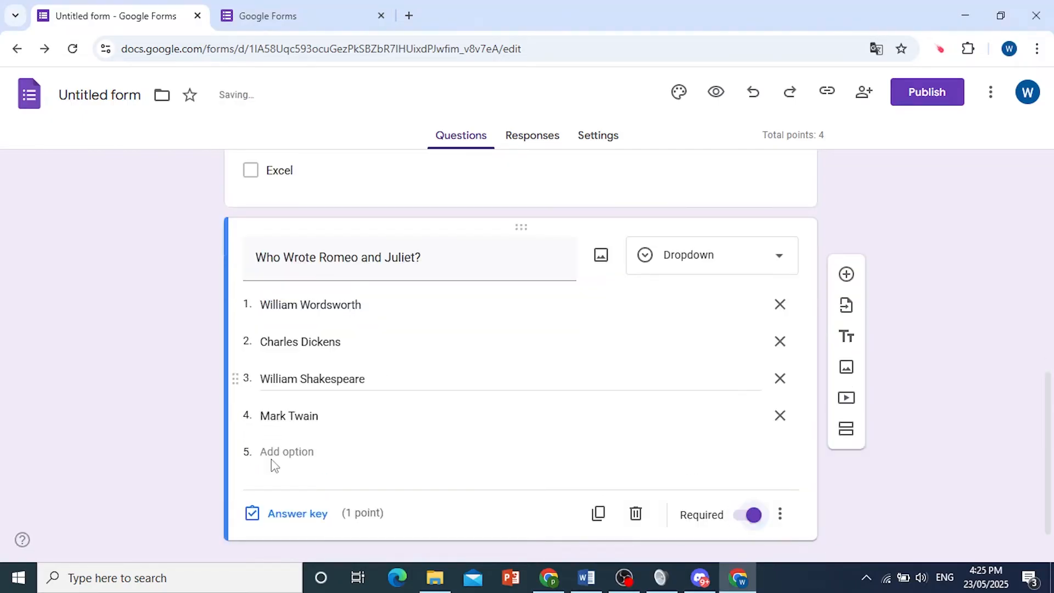
{"action": "left_click", "coordinate": [263, 516]}
{"action": "left_click", "coordinate": [299, 418]}
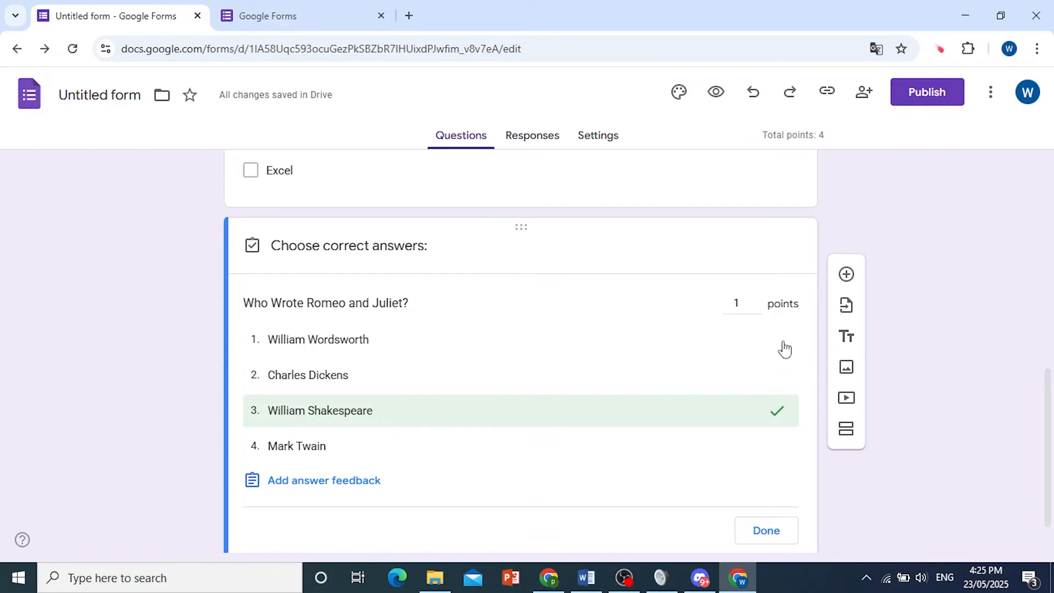
{"action": "scroll", "coordinate": [788, 529], "scroll_direction": "down", "scroll_amount": 1}
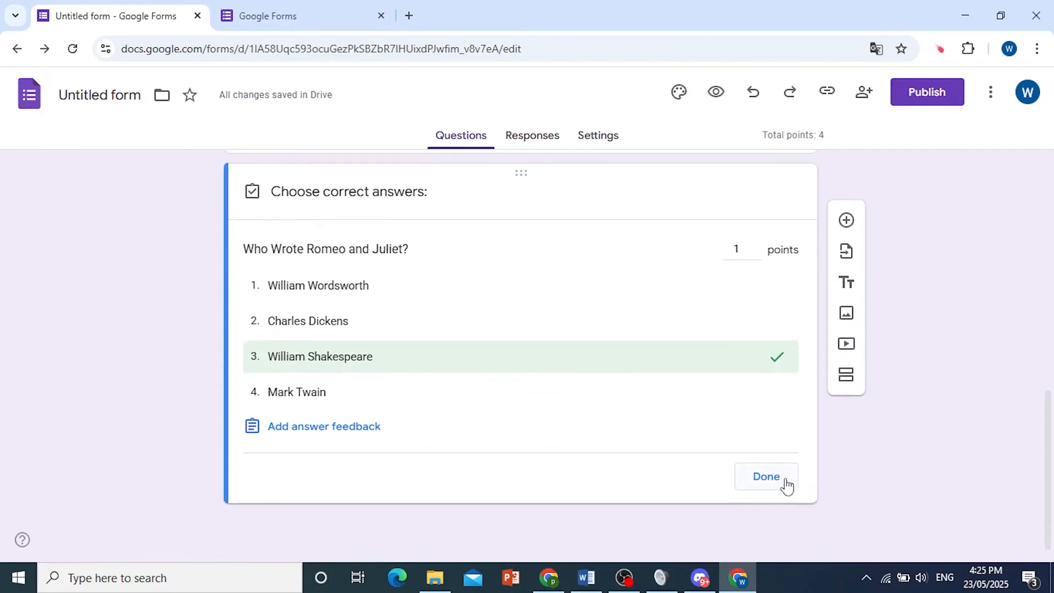
{"action": "left_click", "coordinate": [784, 486]}
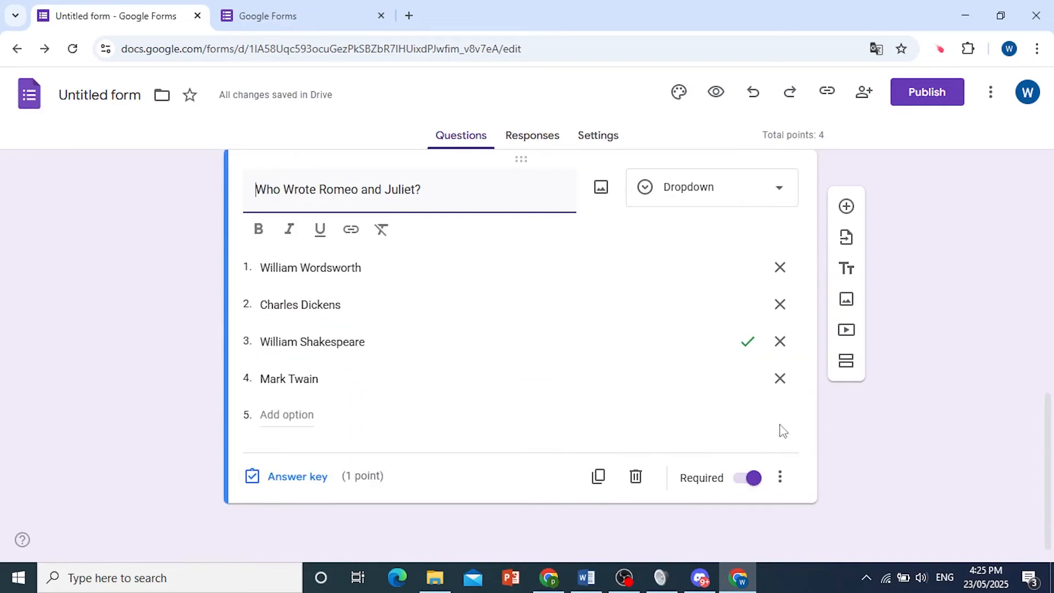
{"action": "left_click", "coordinate": [779, 188]}
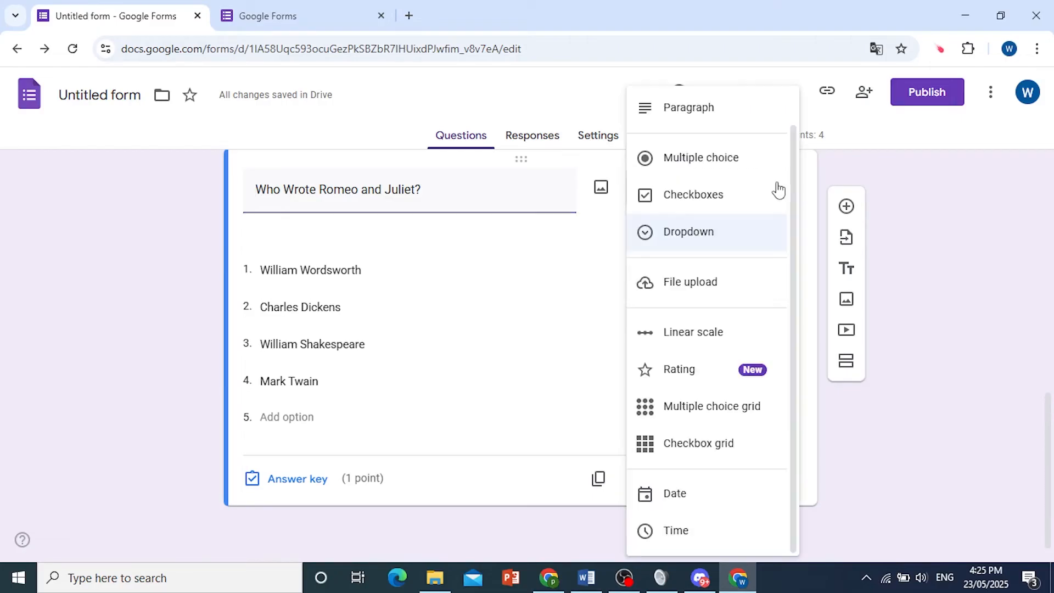
{"action": "scroll", "coordinate": [727, 174], "scroll_direction": "up", "scroll_amount": 1}
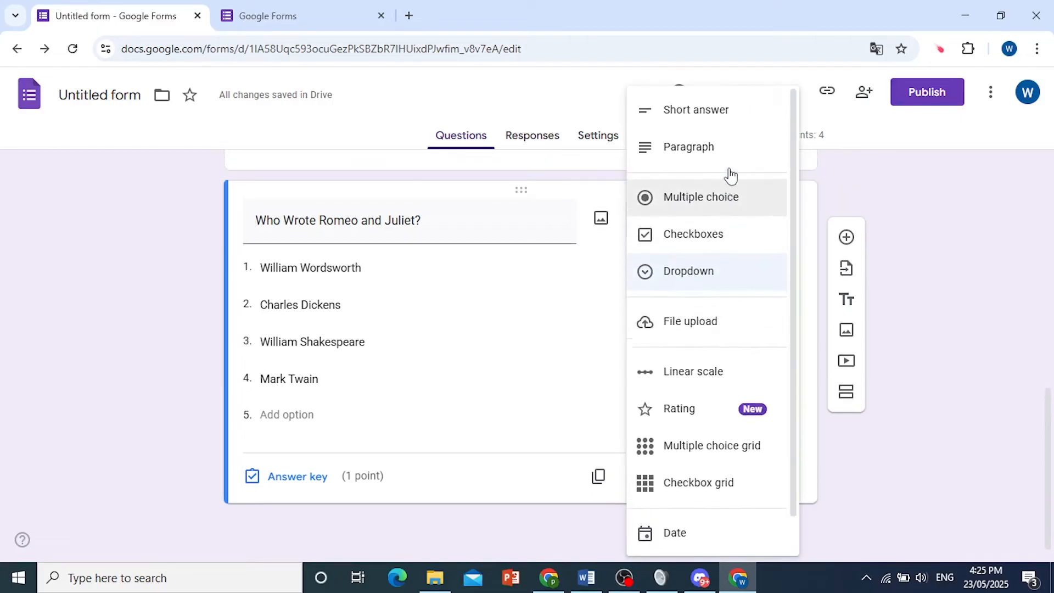
{"action": "left_click", "coordinate": [965, 433]}
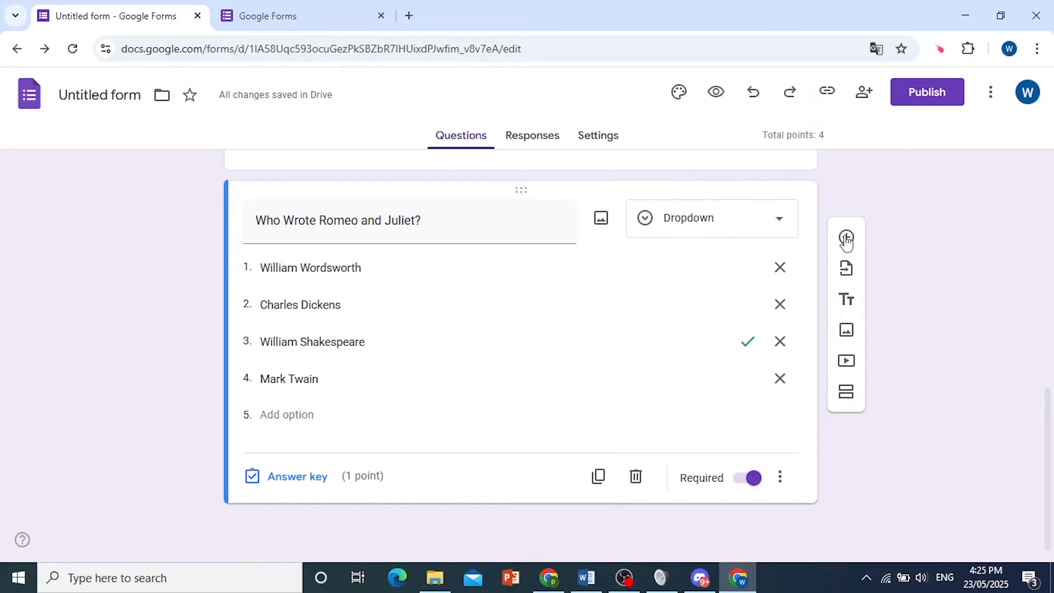
- Add a new question with the text "What is the square root of 64?" and set its type to Short answer
{"action": "left_click", "coordinate": [846, 239]}
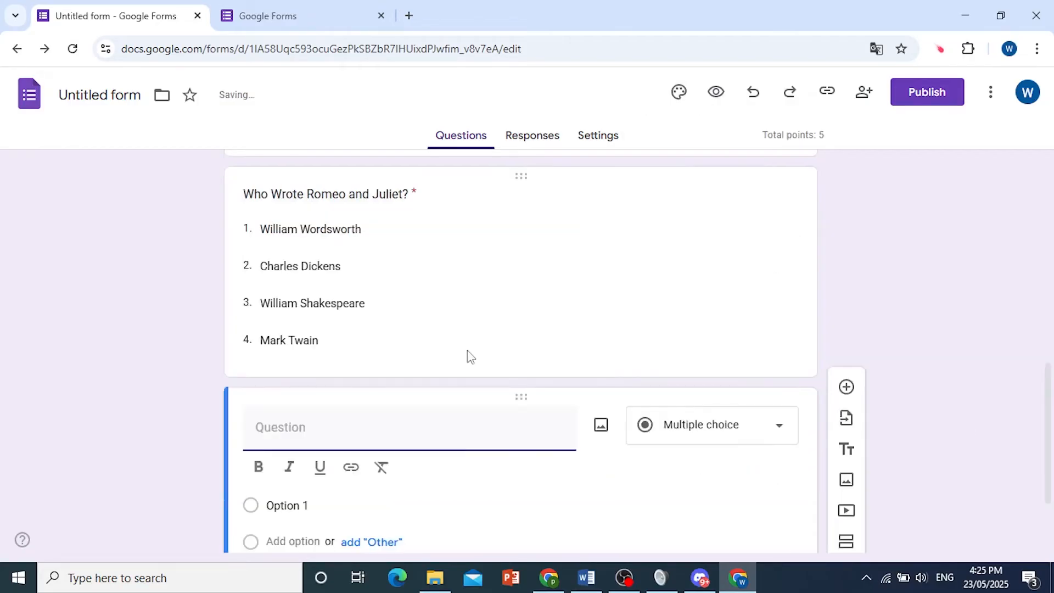
{"action": "type", "text": "Wha"}
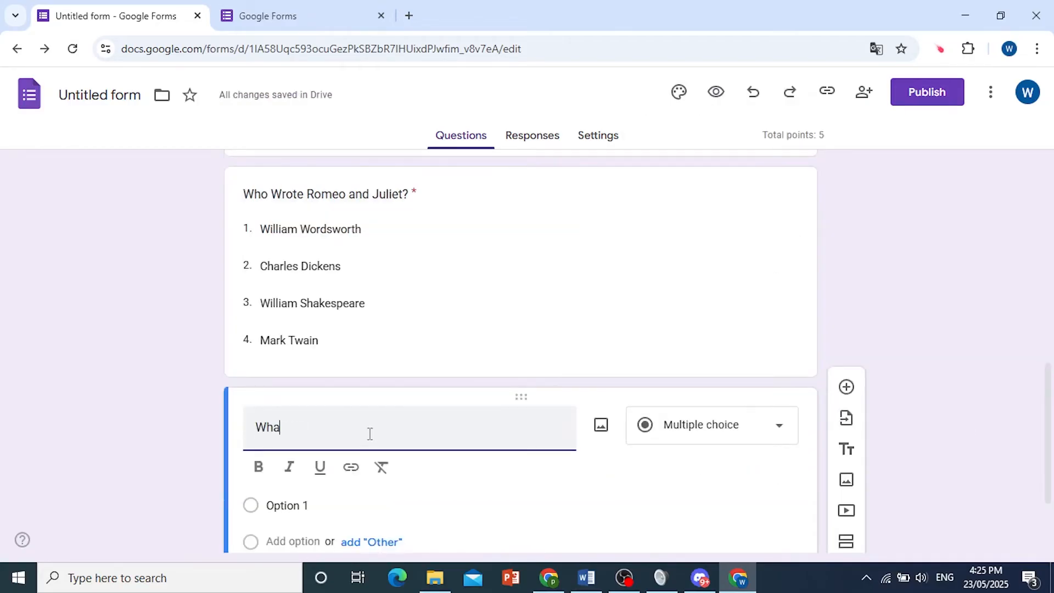
{"action": "type", "text": "t is the square root of"}
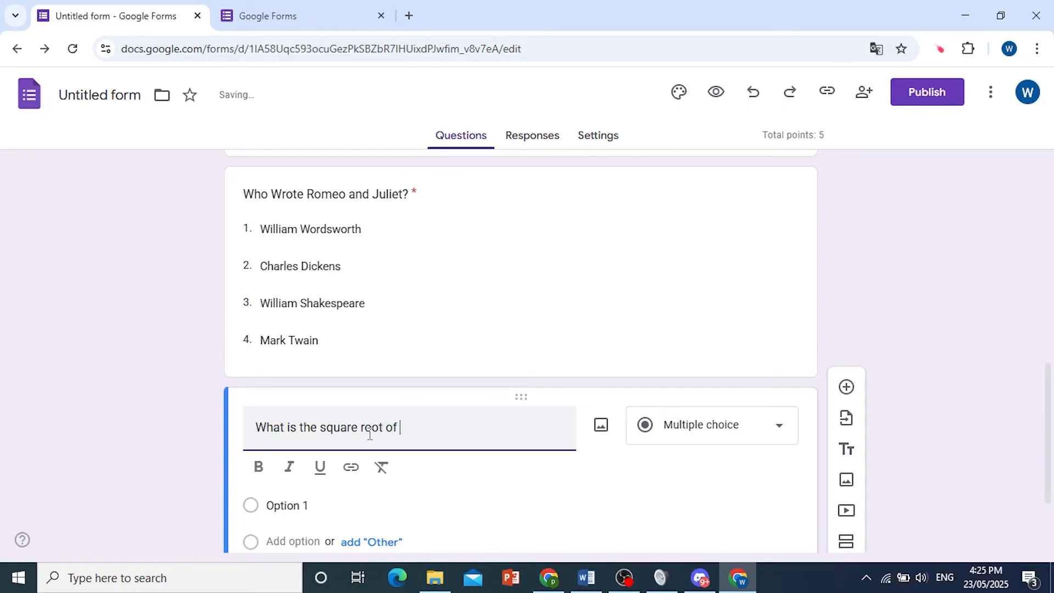
{"action": "type", "text": " 64?"}
{"action": "scroll", "coordinate": [435, 433], "scroll_direction": "down", "scroll_amount": 3}
{"action": "left_click", "coordinate": [671, 300]}
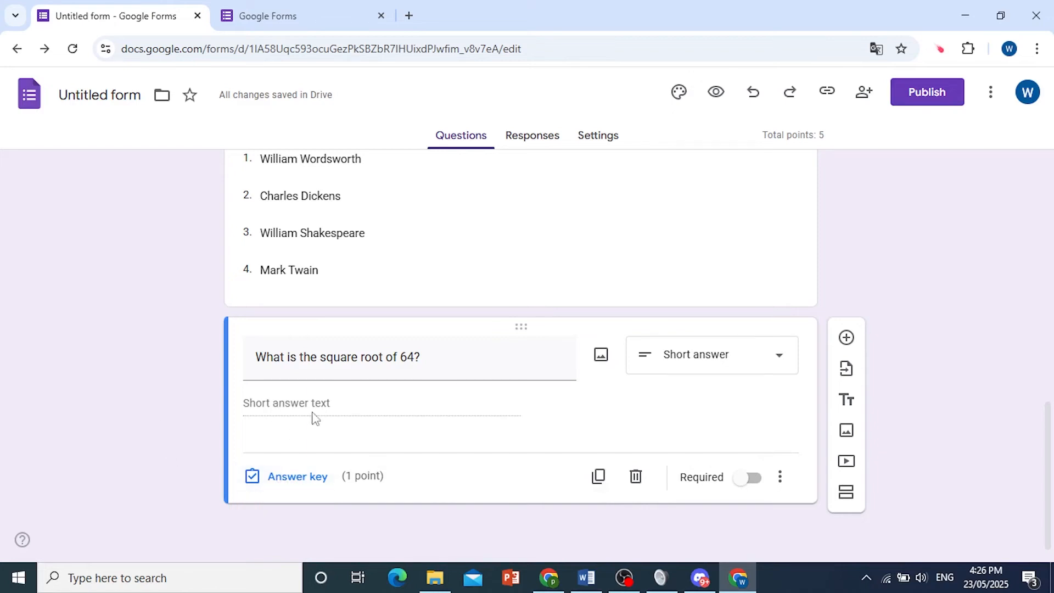
- Make the square root question required and enter 8 as a correct answer in its answer key
{"action": "left_click", "coordinate": [747, 477]}
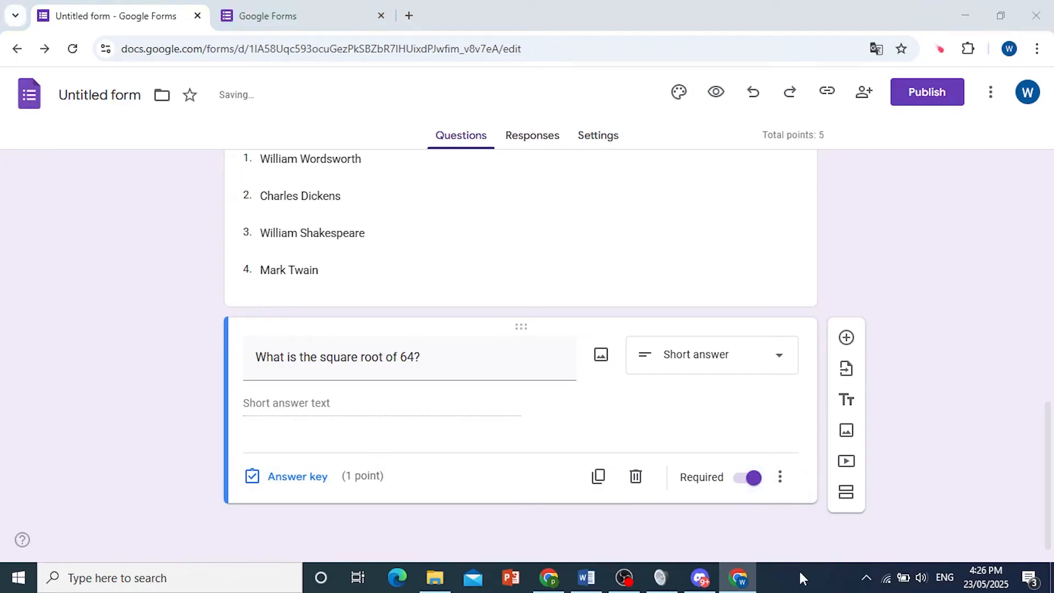
{"action": "left_click", "coordinate": [291, 477]}
{"action": "left_click", "coordinate": [267, 442]}
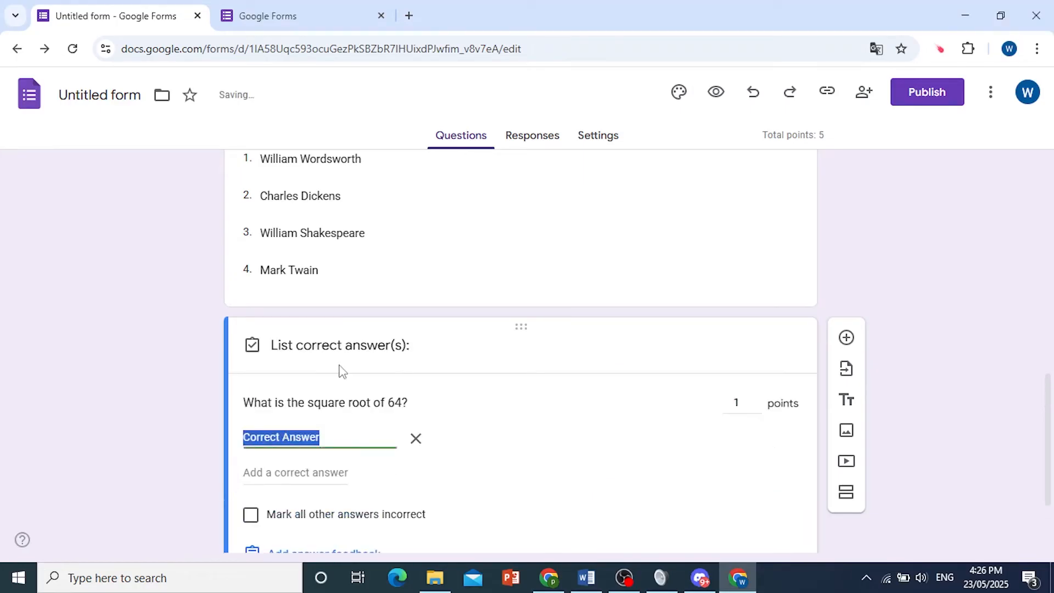
{"action": "scroll", "coordinate": [338, 371], "scroll_direction": "down", "scroll_amount": 3}
{"action": "left_click", "coordinate": [303, 308]}
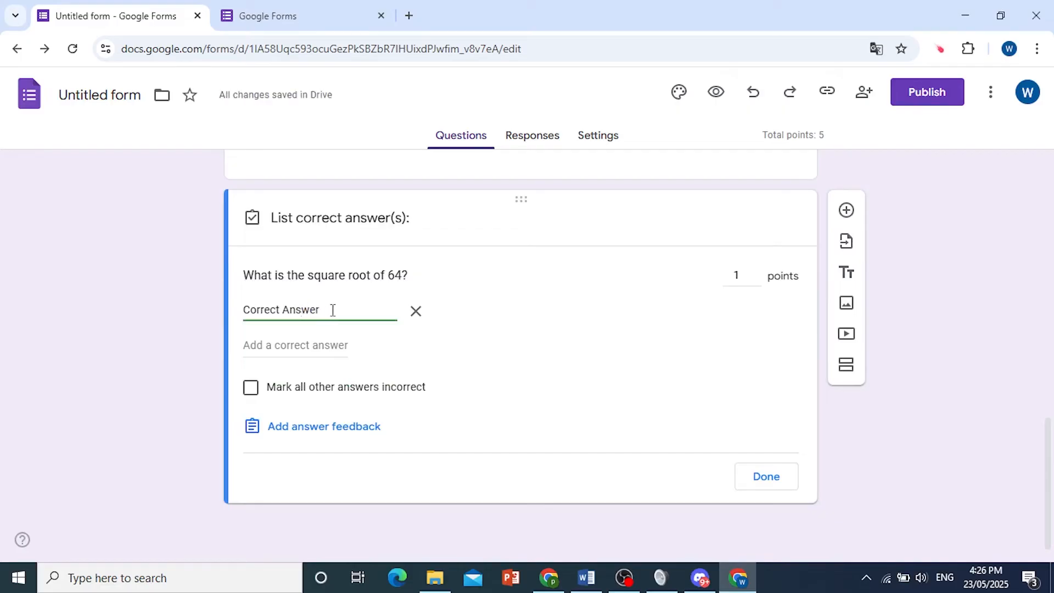
{"action": "left_click_drag", "start_coordinate": [332, 309], "coordinate": [219, 310]}
{"action": "type", "text": "9"}
{"action": "type", "text": "8"}
{"action": "left_click", "coordinate": [193, 354]}
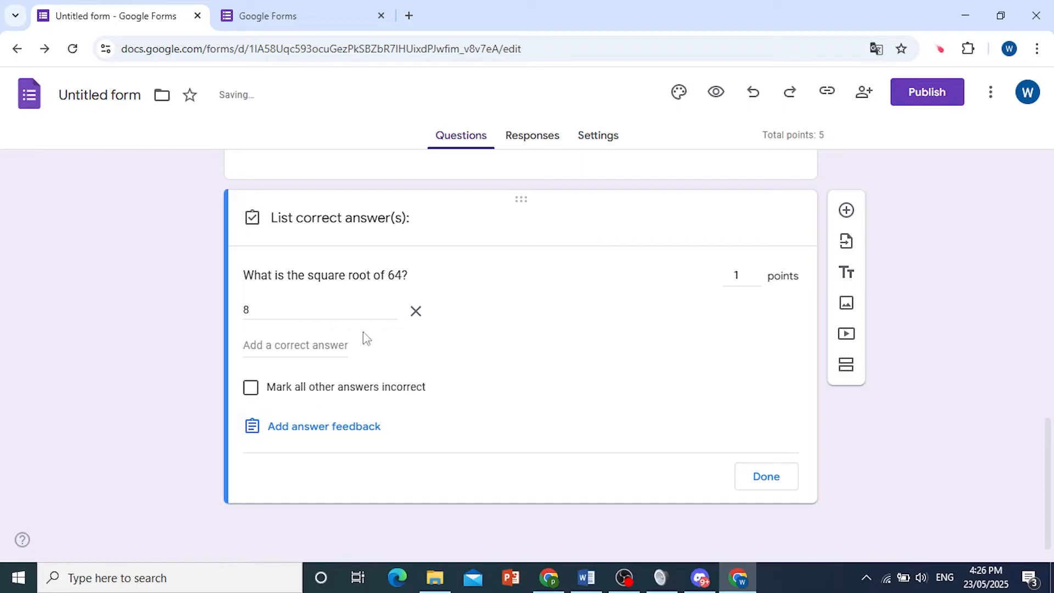
- Add "eight" as a second correct answer to the square root question and mark all other answers incorrect
{"action": "left_click", "coordinate": [327, 343]}
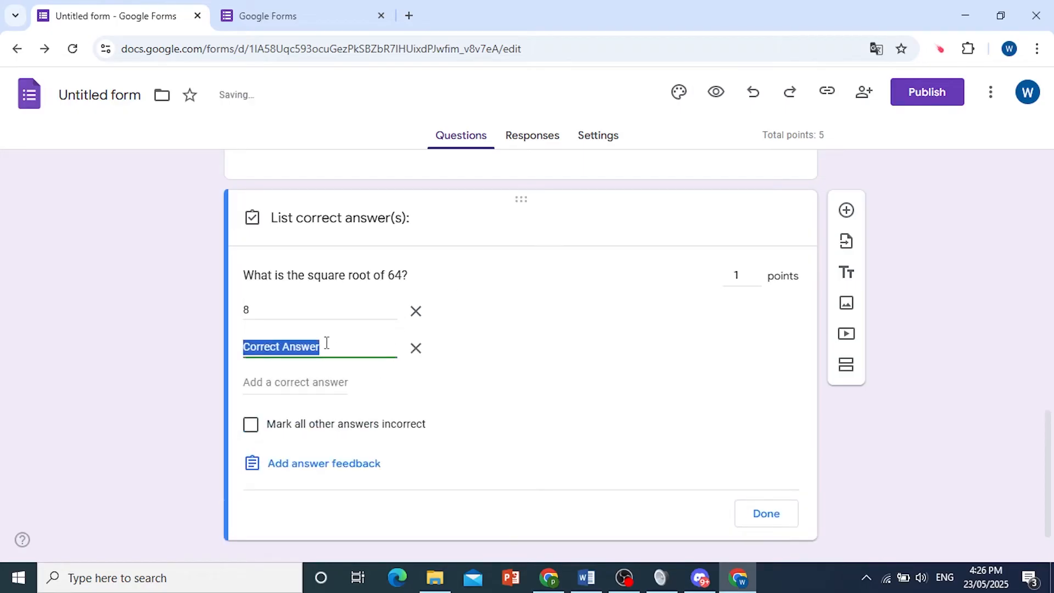
{"action": "type", "text": "eight"}
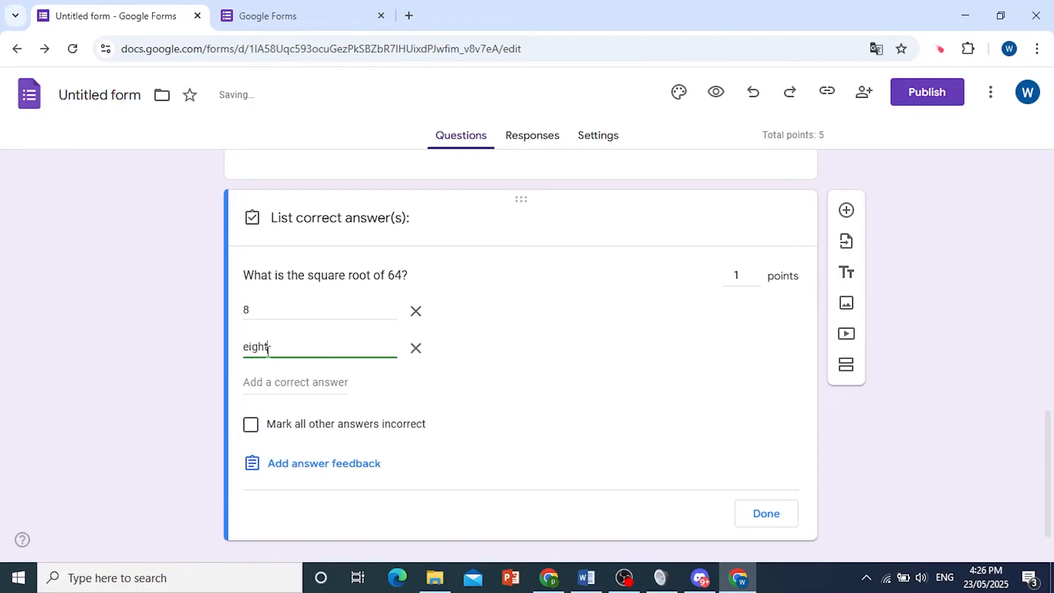
{"action": "left_click", "coordinate": [171, 360]}
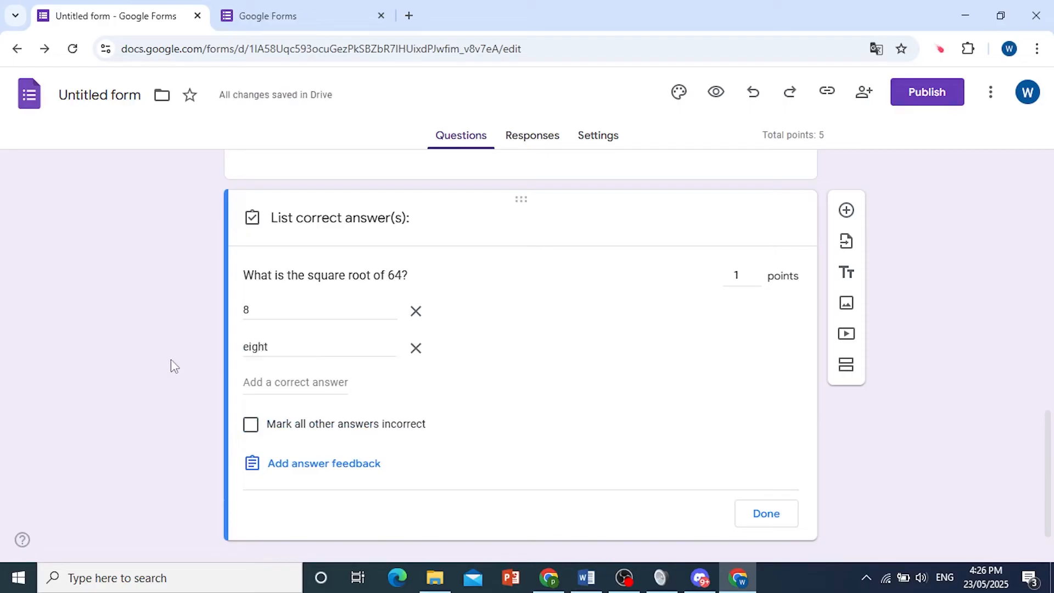
{"action": "left_click", "coordinate": [252, 427]}
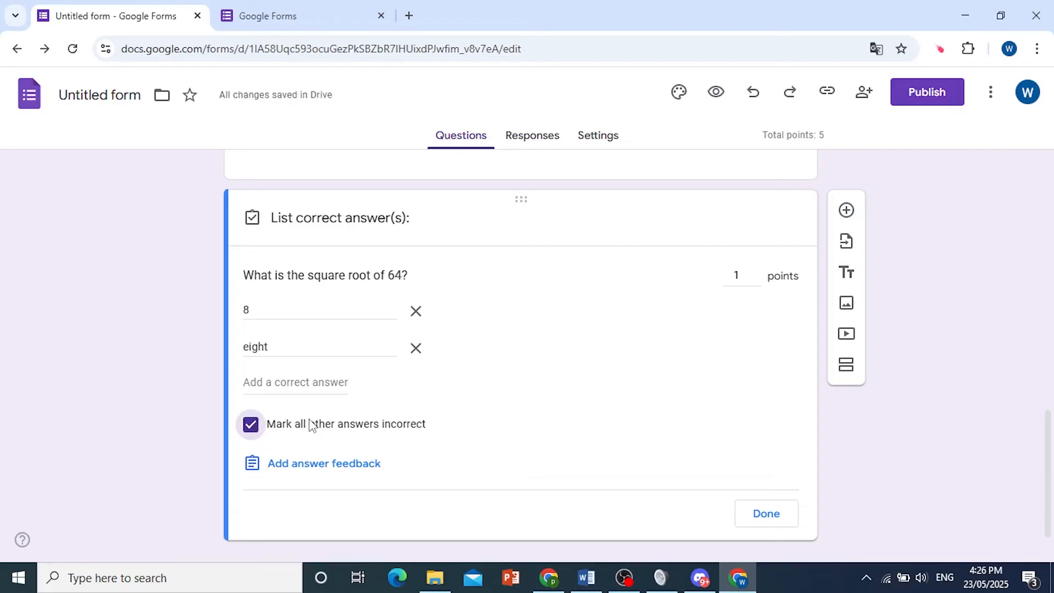
{"action": "left_click", "coordinate": [766, 515]}
{"action": "scroll", "coordinate": [778, 508], "scroll_direction": "down", "scroll_amount": 1}
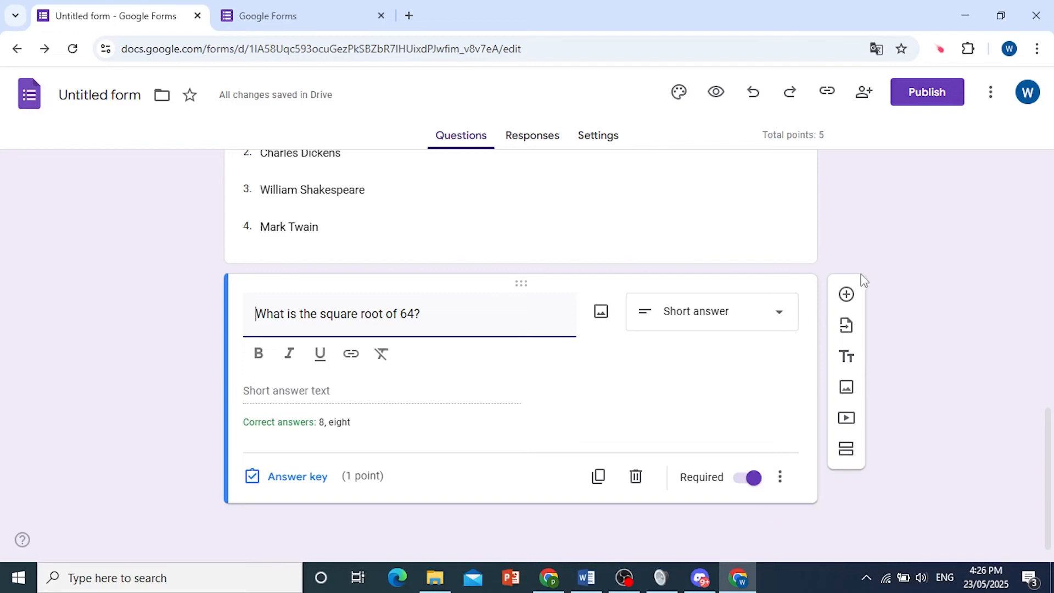
- Add a new question with the text "In your own words, explain why recycling is important." and set its type to Paragraph
{"action": "left_click", "coordinate": [847, 295]}
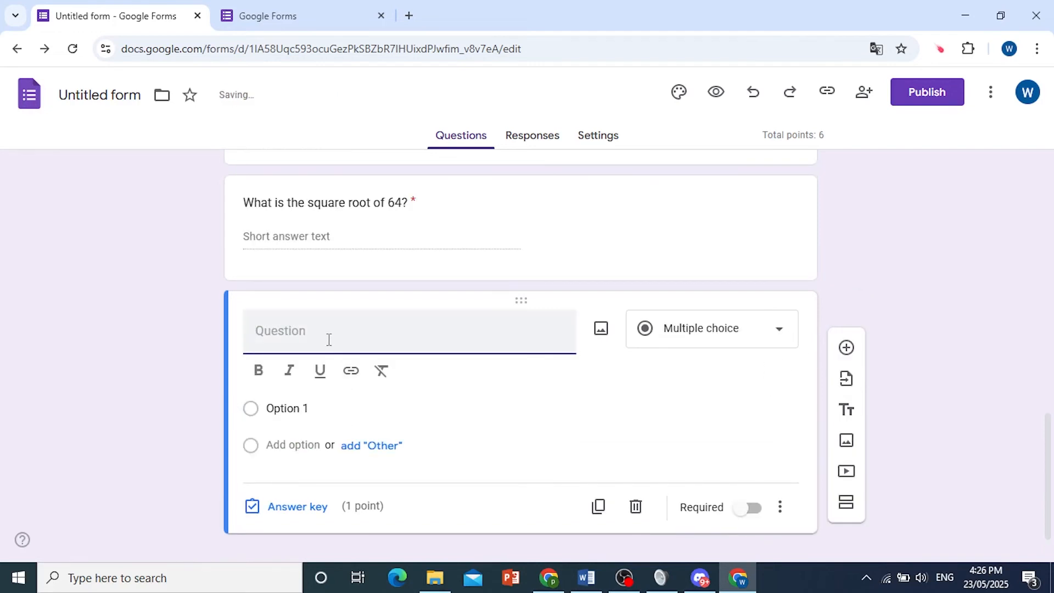
{"action": "type", "text": "I"}
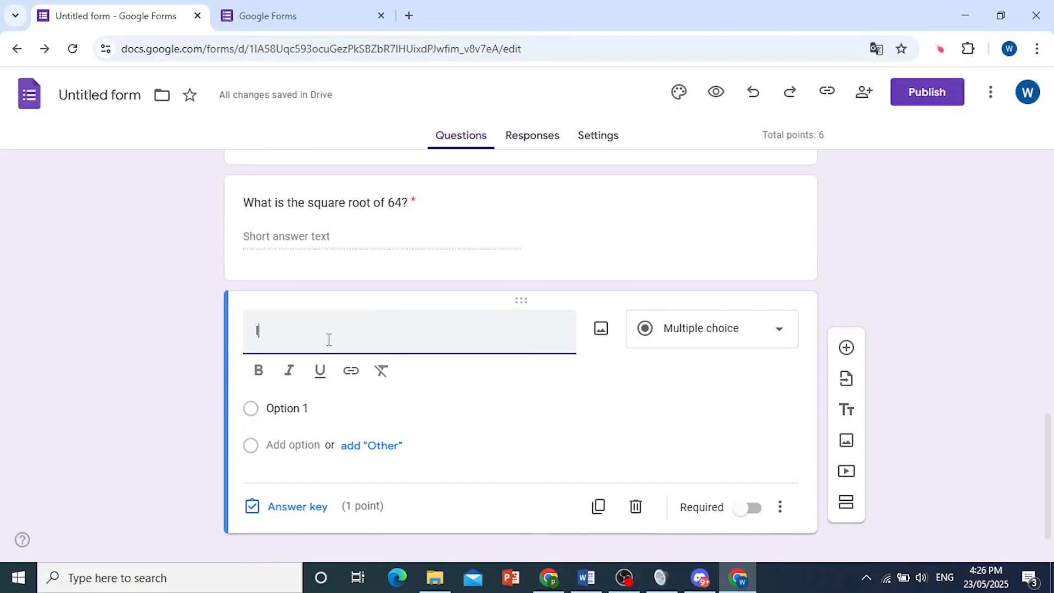
{"action": "type", "text": "n your own wordsm"}
{"action": "key", "text": "BackSpace"}
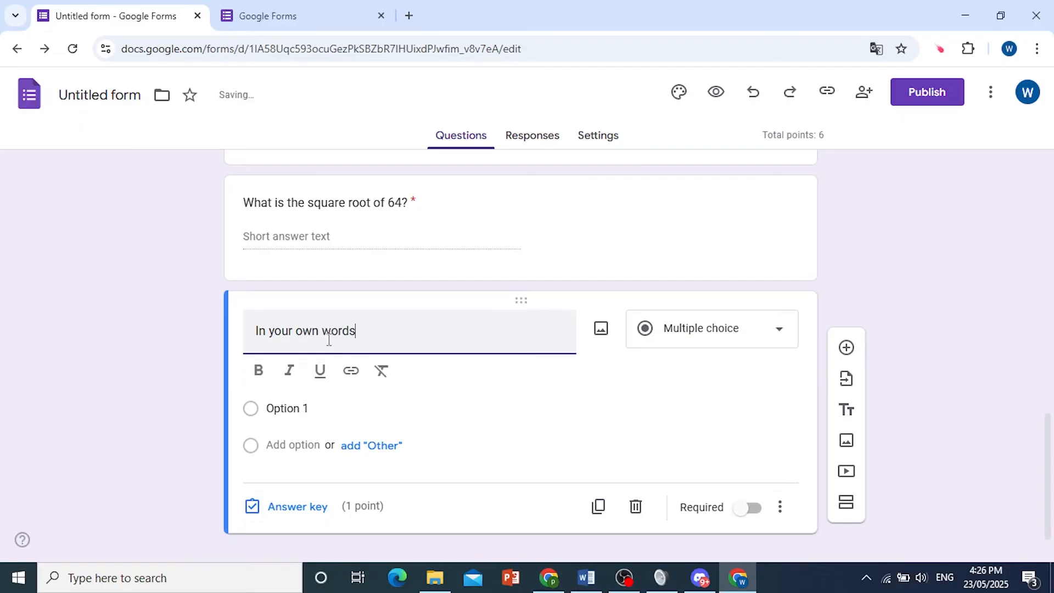
{"action": "type", "text": ", e"}
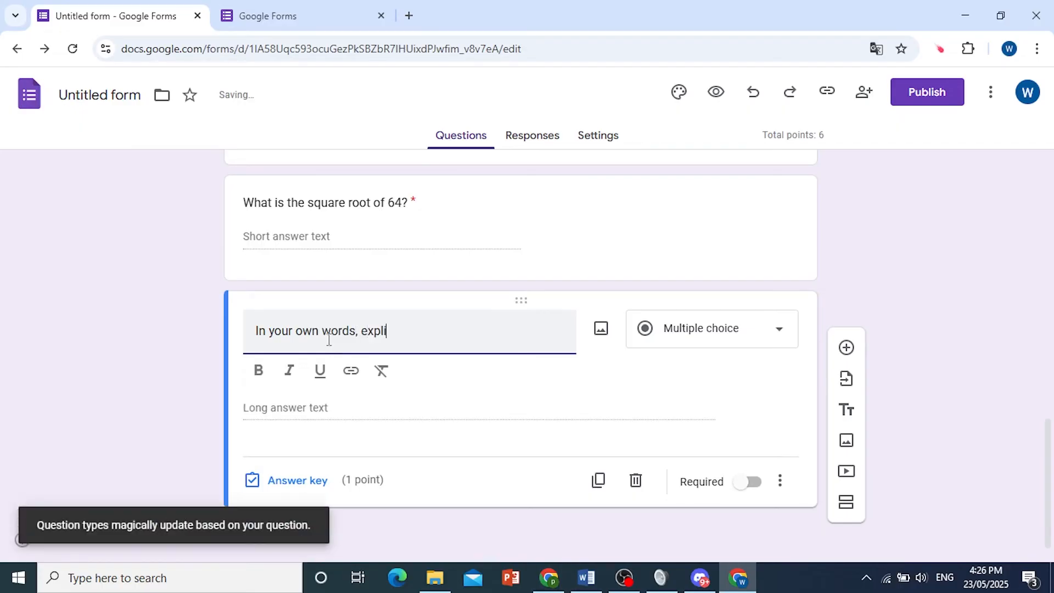
{"action": "type", "text": "xplain why recyling is important."}
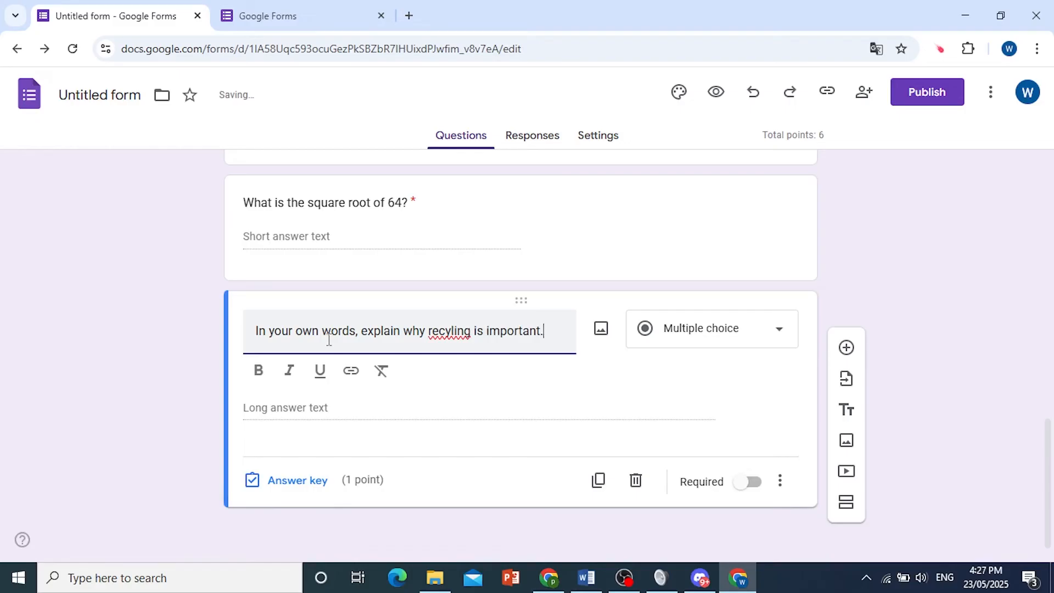
{"action": "right_click", "coordinate": [456, 330]}
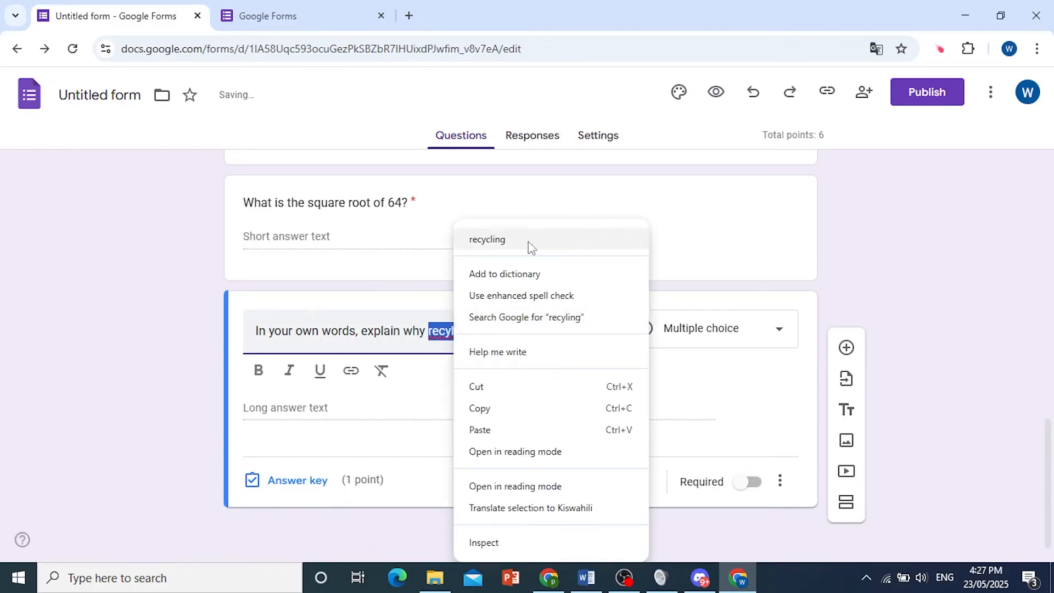
{"action": "left_click", "coordinate": [487, 240]}
{"action": "left_click", "coordinate": [677, 334]}
{"action": "left_click", "coordinate": [696, 146]}
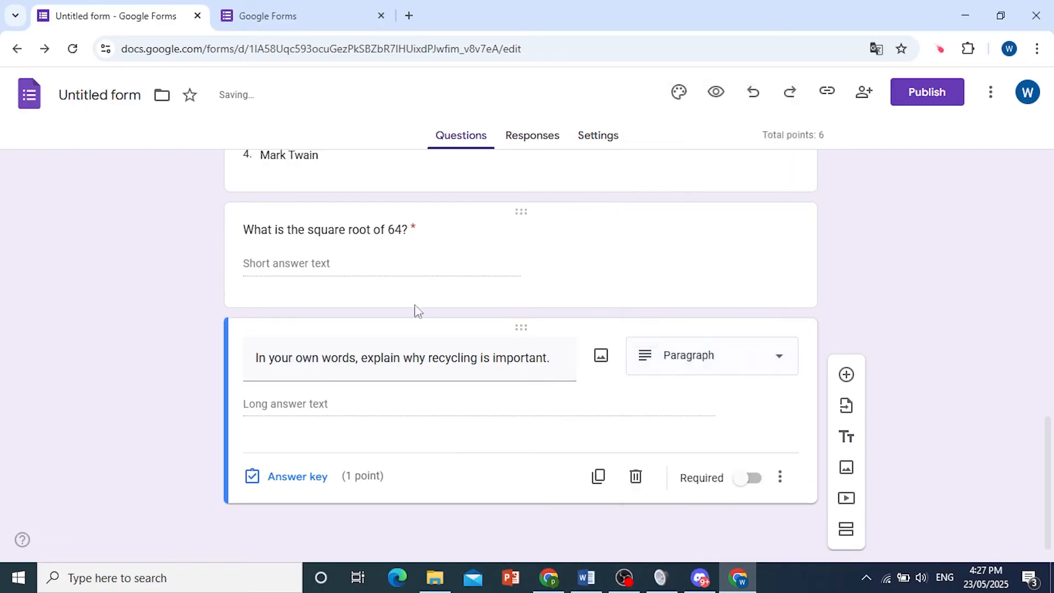
- Set the recycling question's value to 0 points in its answer key and make the question required
{"action": "left_click", "coordinate": [262, 482]}
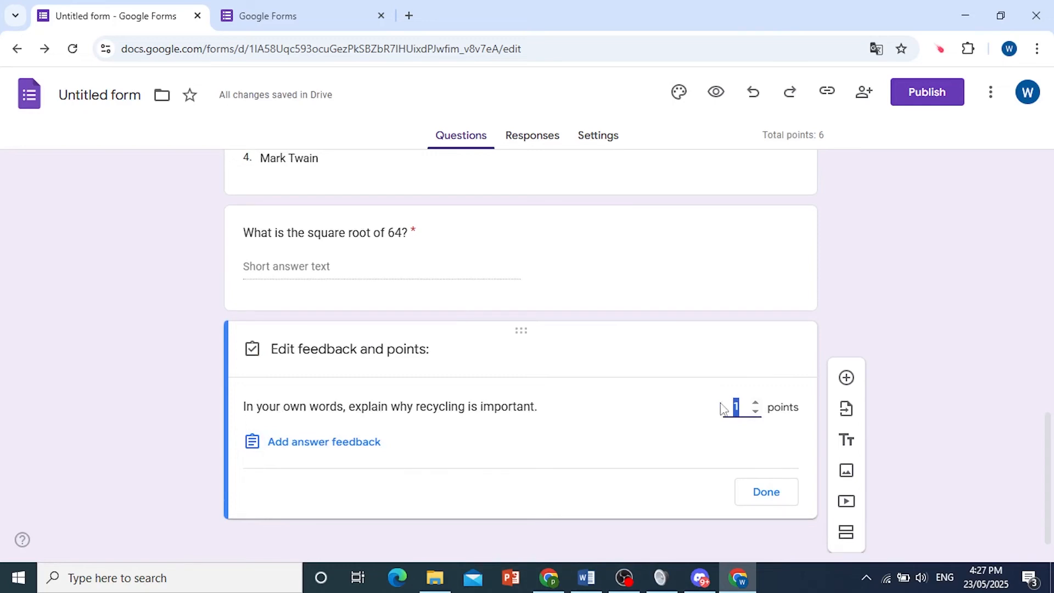
{"action": "type", "text": "0"}
{"action": "left_click", "coordinate": [768, 496]}
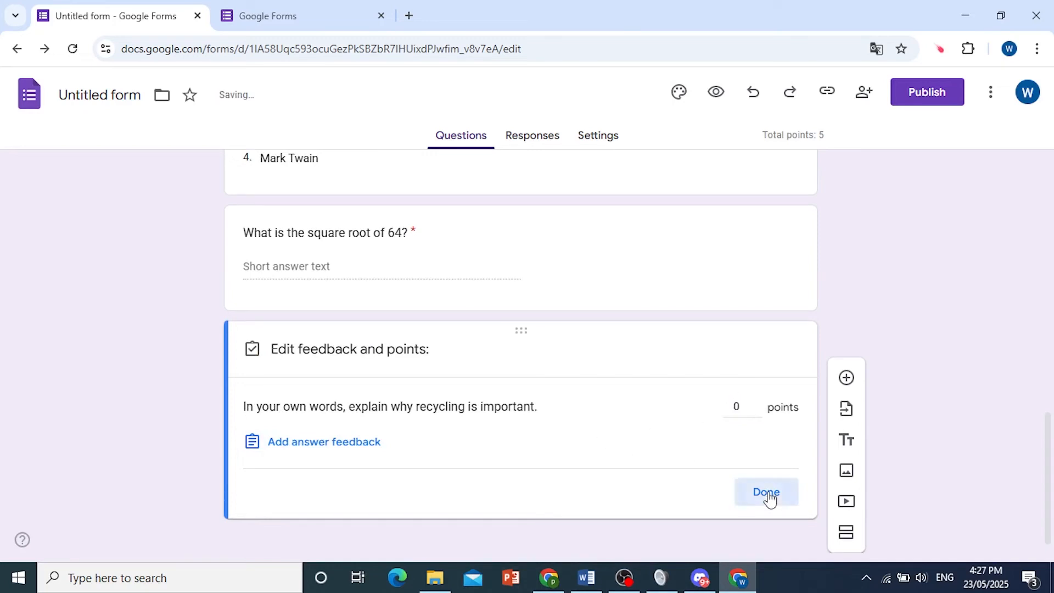
{"action": "left_click", "coordinate": [768, 496]}
{"action": "left_click", "coordinate": [251, 507]}
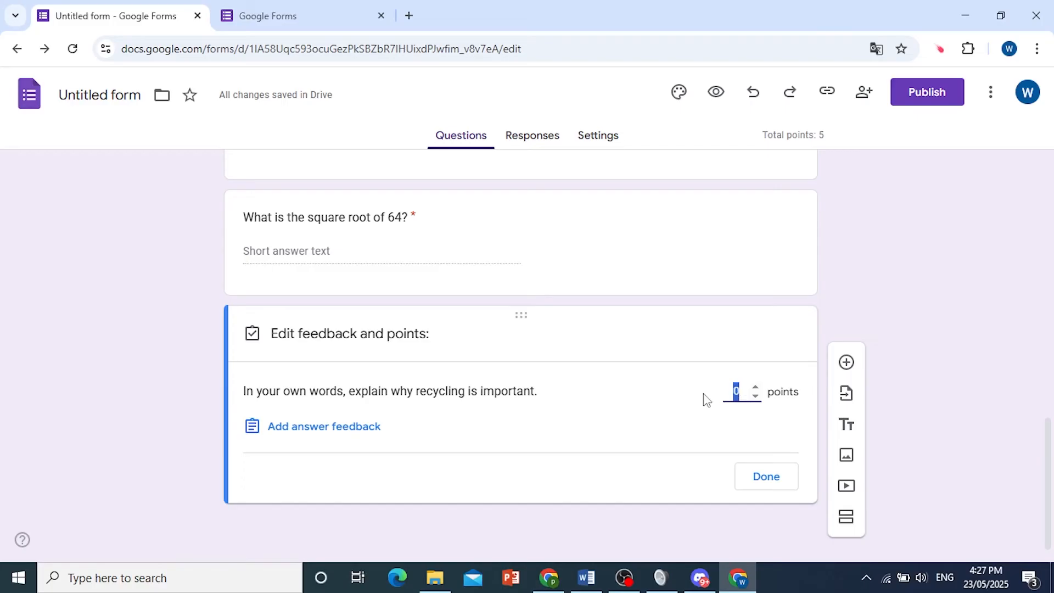
{"action": "left_click", "coordinate": [775, 481]}
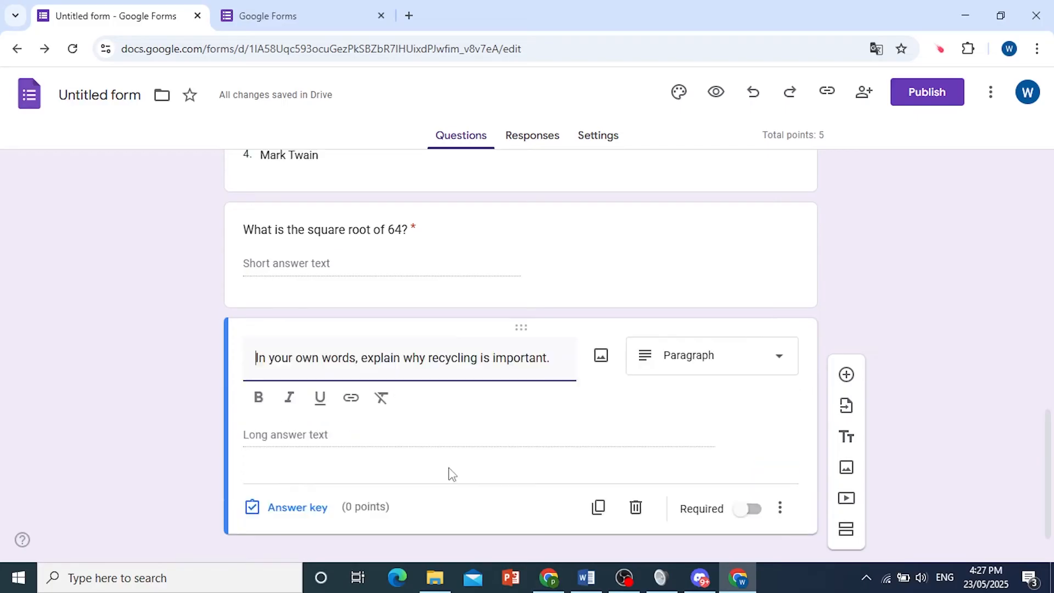
{"action": "left_click", "coordinate": [256, 510]}
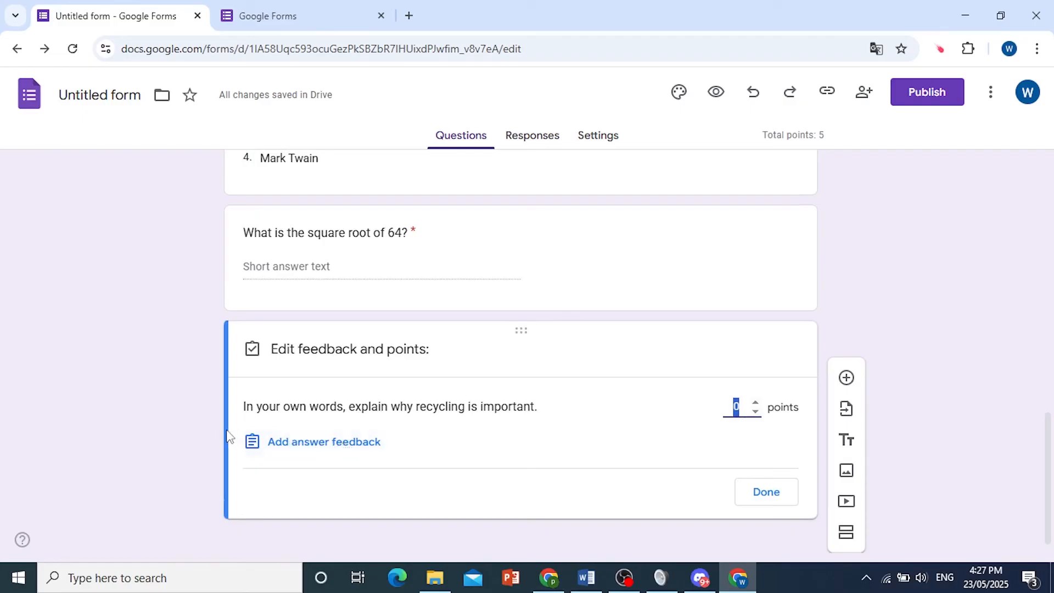
{"action": "left_click", "coordinate": [767, 491]}
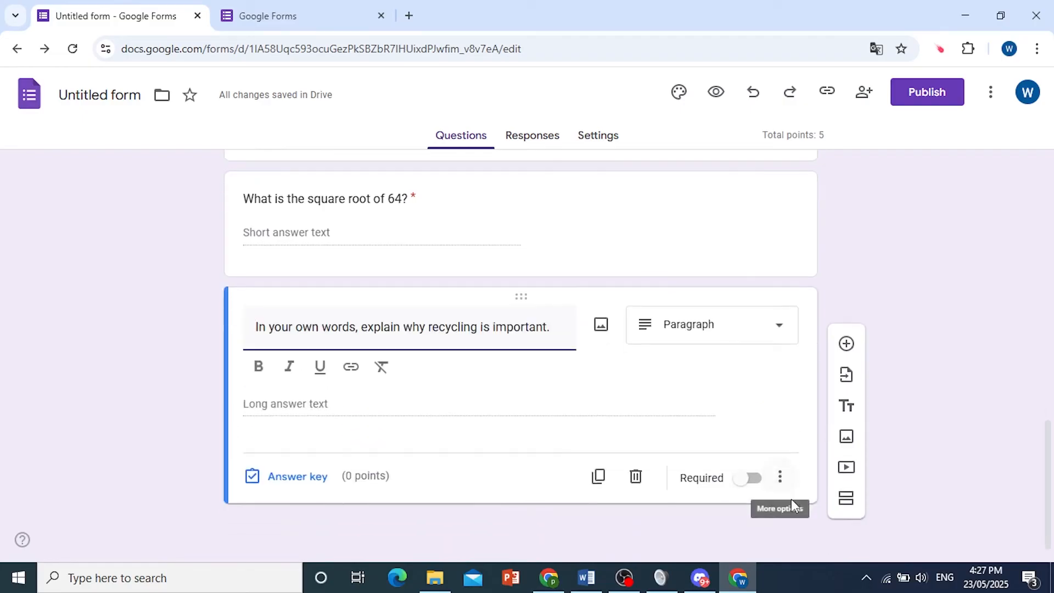
{"action": "left_click", "coordinate": [748, 479]}
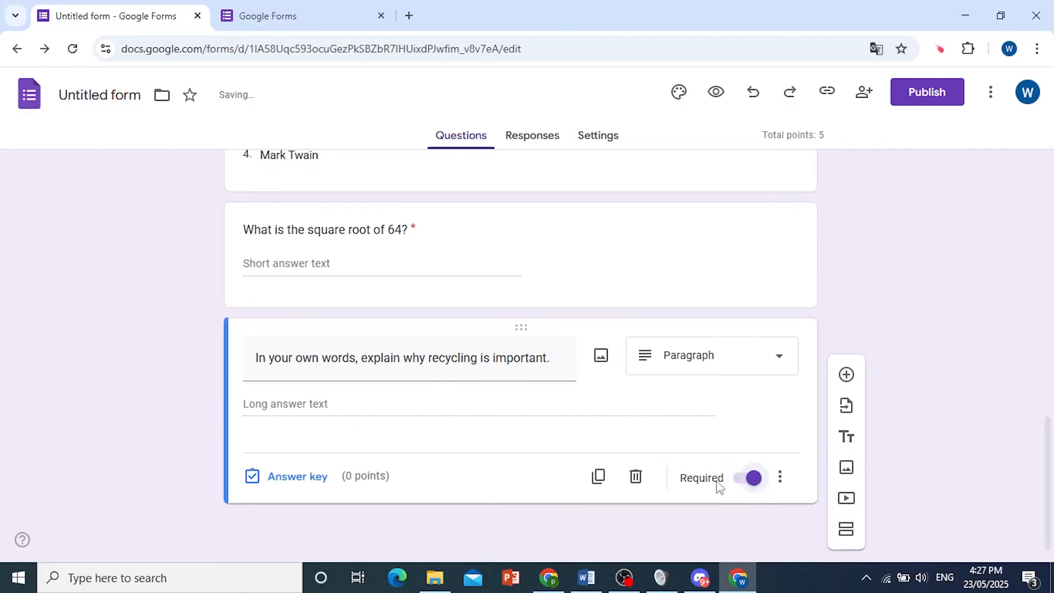
- Review all the quiz questions from the title to the recycling question, and view the form's responses
{"action": "scroll", "coordinate": [771, 269], "scroll_direction": "up", "scroll_amount": 15}
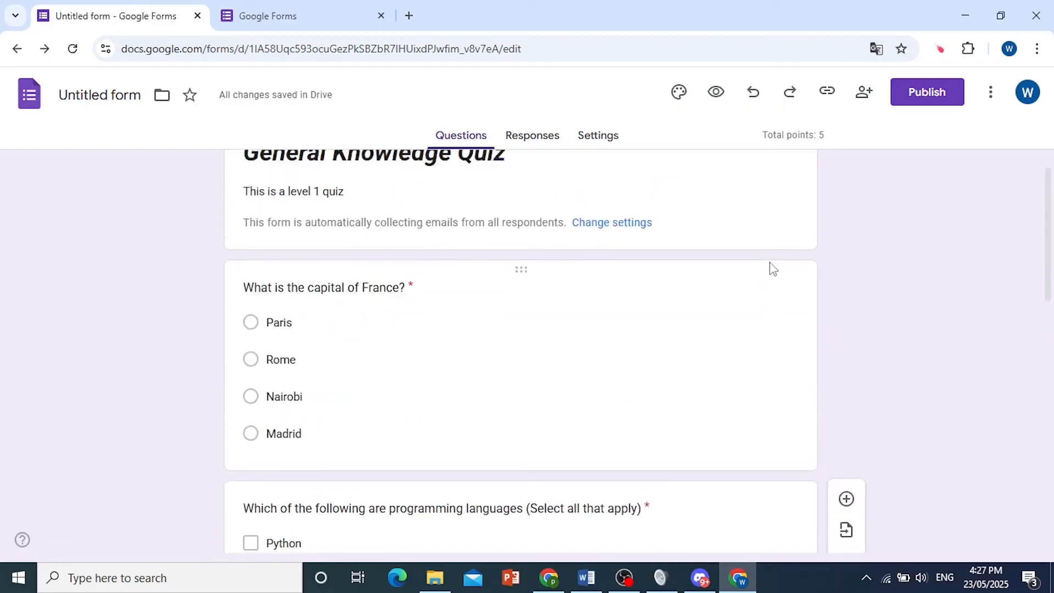
{"action": "scroll", "coordinate": [773, 268], "scroll_direction": "down", "scroll_amount": 5}
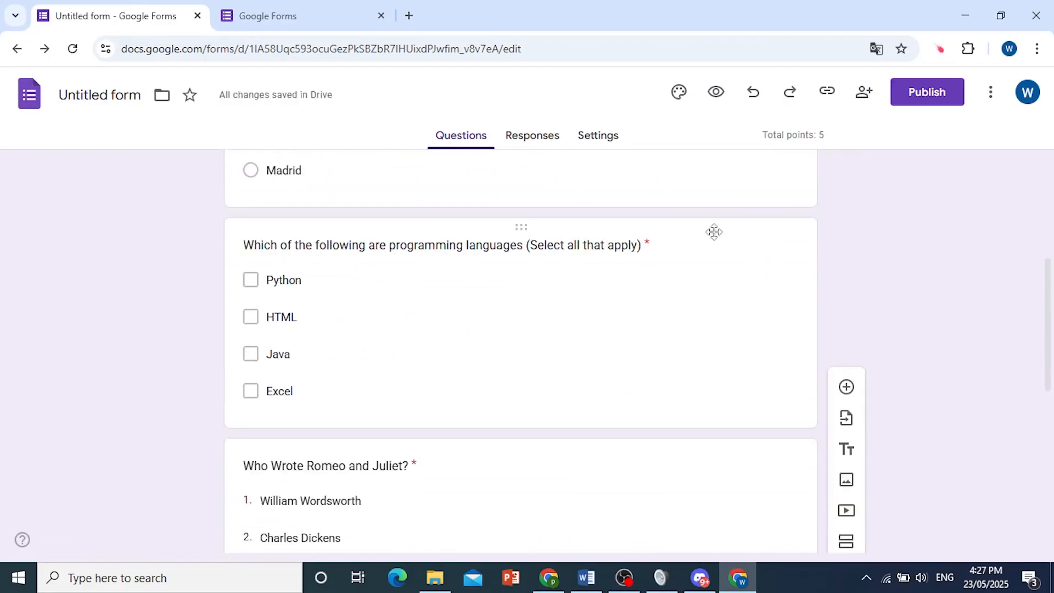
{"action": "scroll", "coordinate": [570, 290], "scroll_direction": "up", "scroll_amount": 3}
{"action": "scroll", "coordinate": [566, 319], "scroll_direction": "down", "scroll_amount": 3}
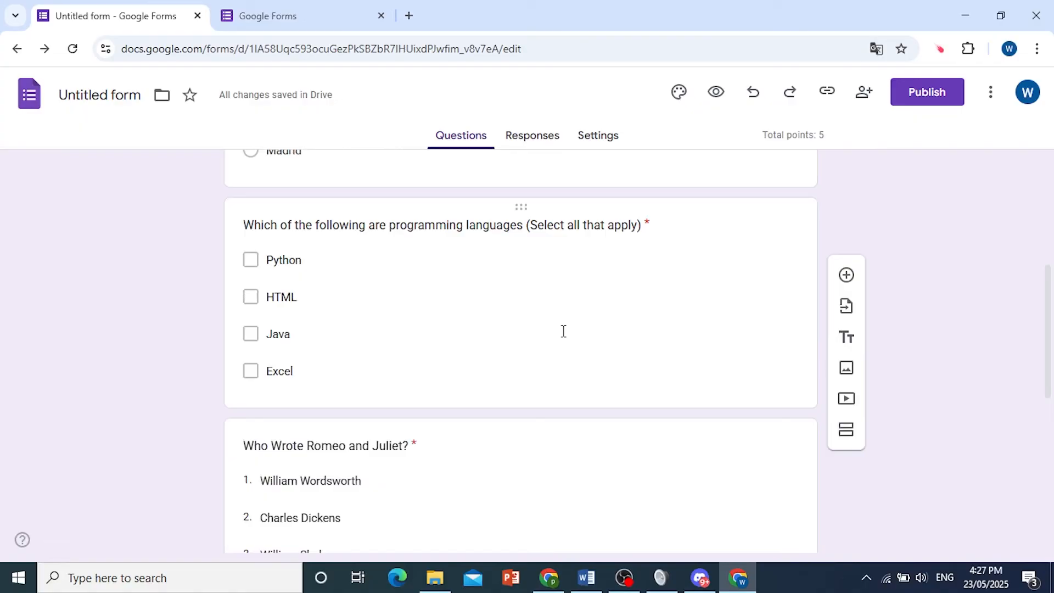
{"action": "scroll", "coordinate": [593, 357], "scroll_direction": "down", "scroll_amount": 8}
{"action": "scroll", "coordinate": [744, 371], "scroll_direction": "up", "scroll_amount": 13}
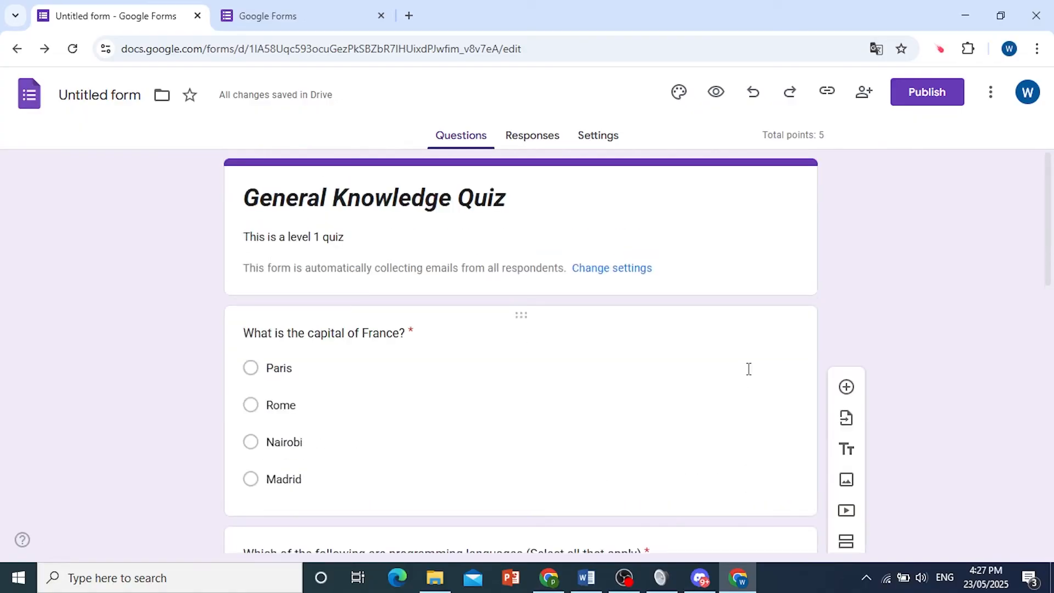
{"action": "scroll", "coordinate": [747, 369], "scroll_direction": "down", "scroll_amount": 10}
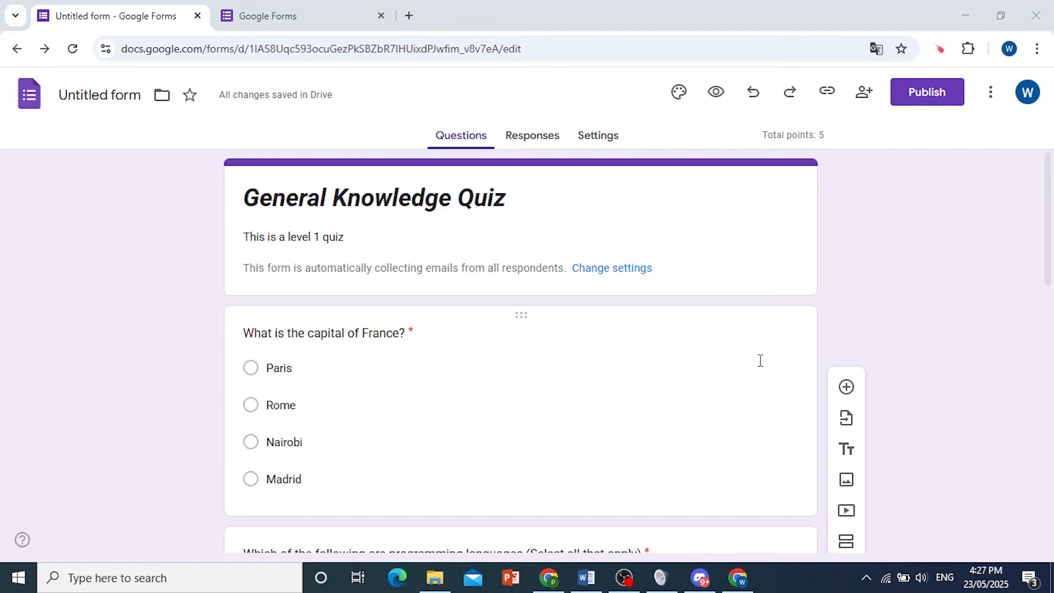
{"action": "scroll", "coordinate": [741, 362], "scroll_direction": "down", "scroll_amount": 10}
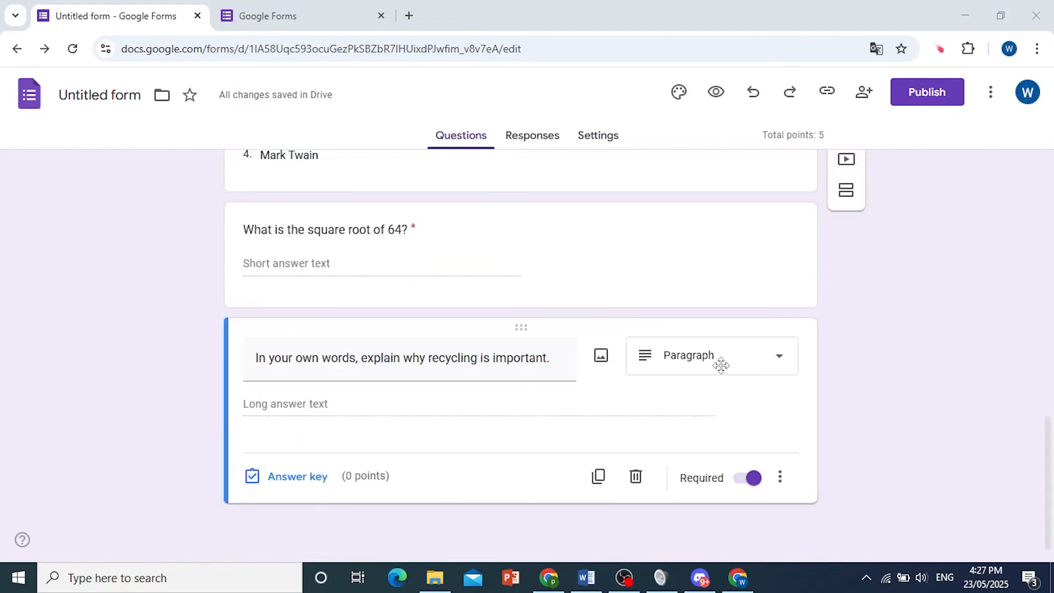
{"action": "scroll", "coordinate": [504, 365], "scroll_direction": "up", "scroll_amount": 10}
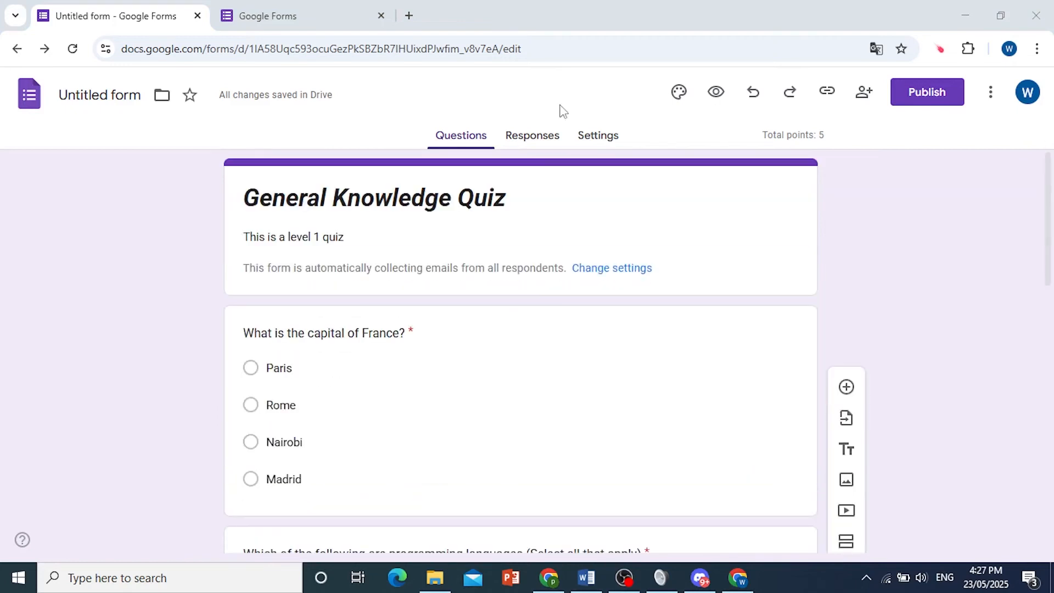
{"action": "left_click", "coordinate": [552, 137]}
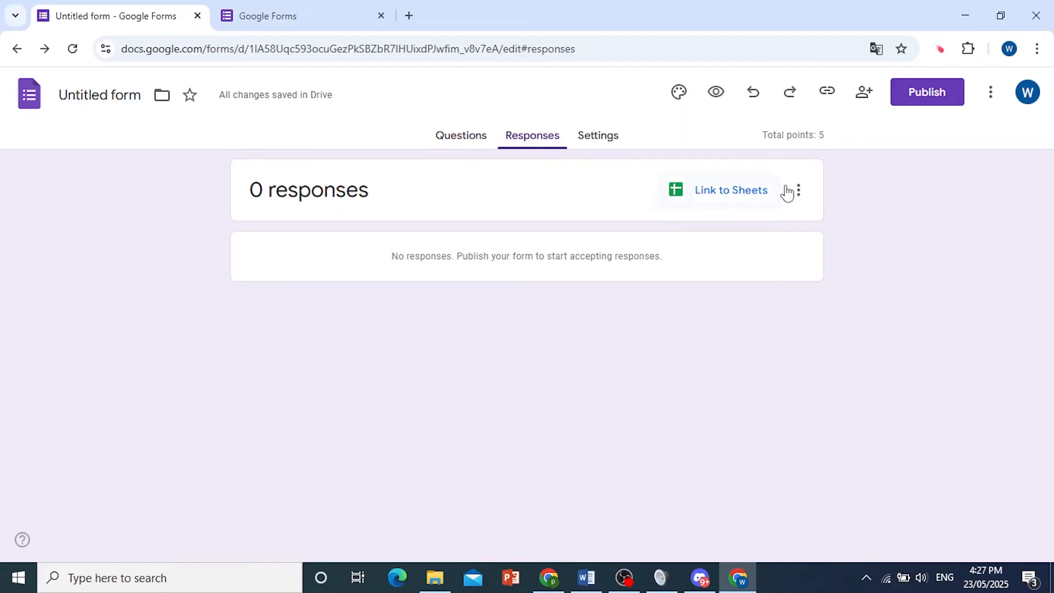
- Preview the quiz, dismiss the translation offer, and look over the title, email field and first questions
{"action": "left_click", "coordinate": [716, 93]}
{"action": "left_click", "coordinate": [146, 14]}
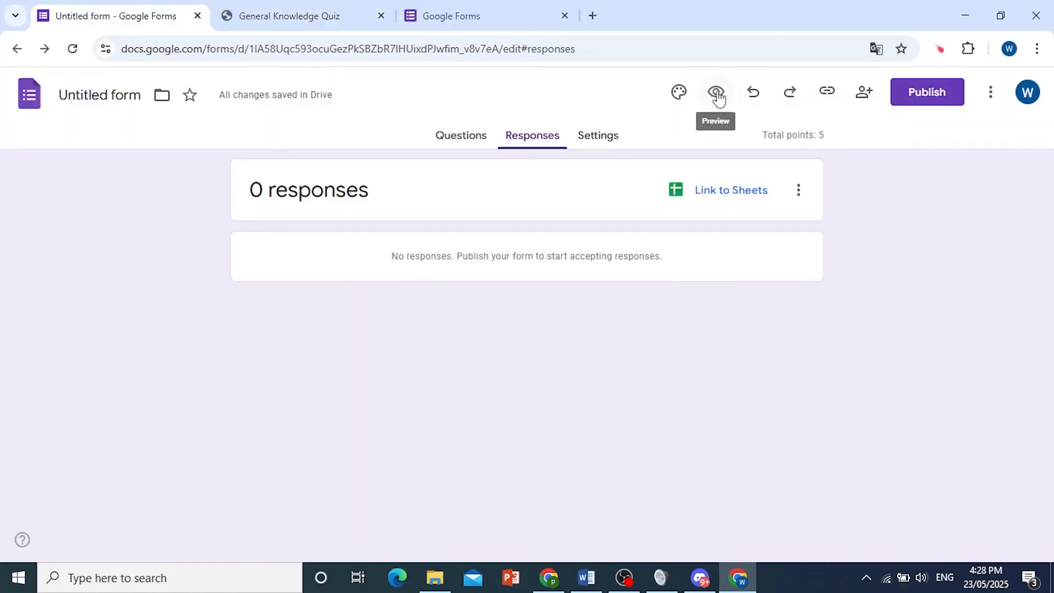
{"action": "left_click", "coordinate": [280, 16]}
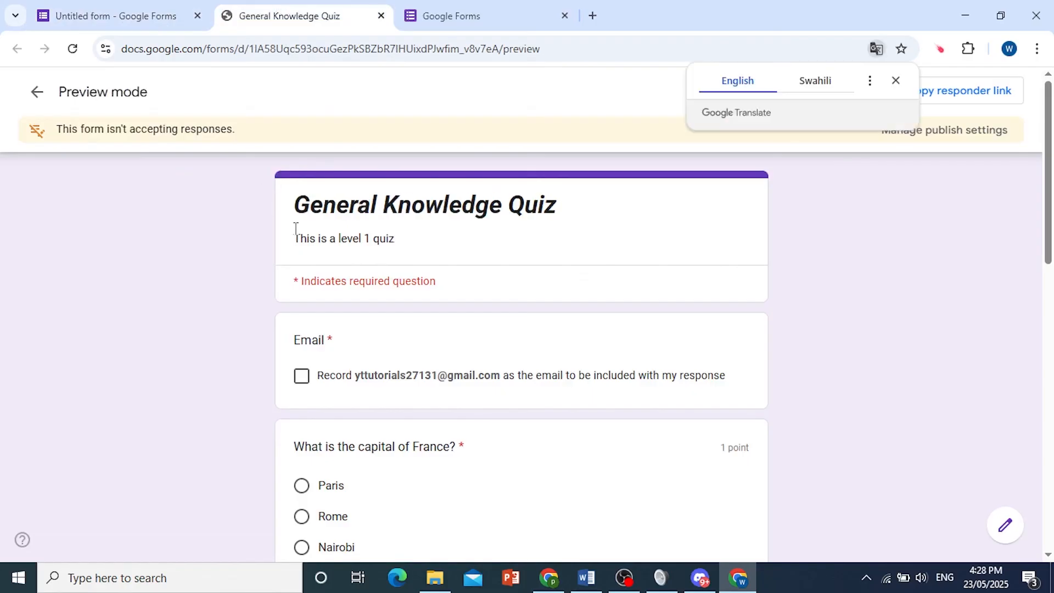
{"action": "left_click", "coordinate": [897, 82]}
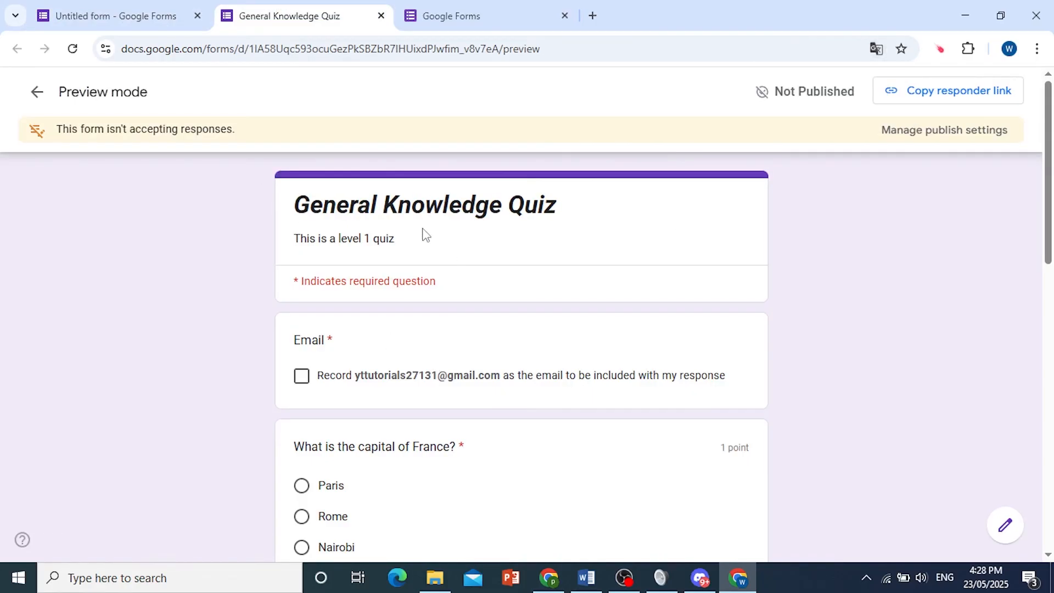
{"action": "scroll", "coordinate": [552, 292], "scroll_direction": "down", "scroll_amount": 3}
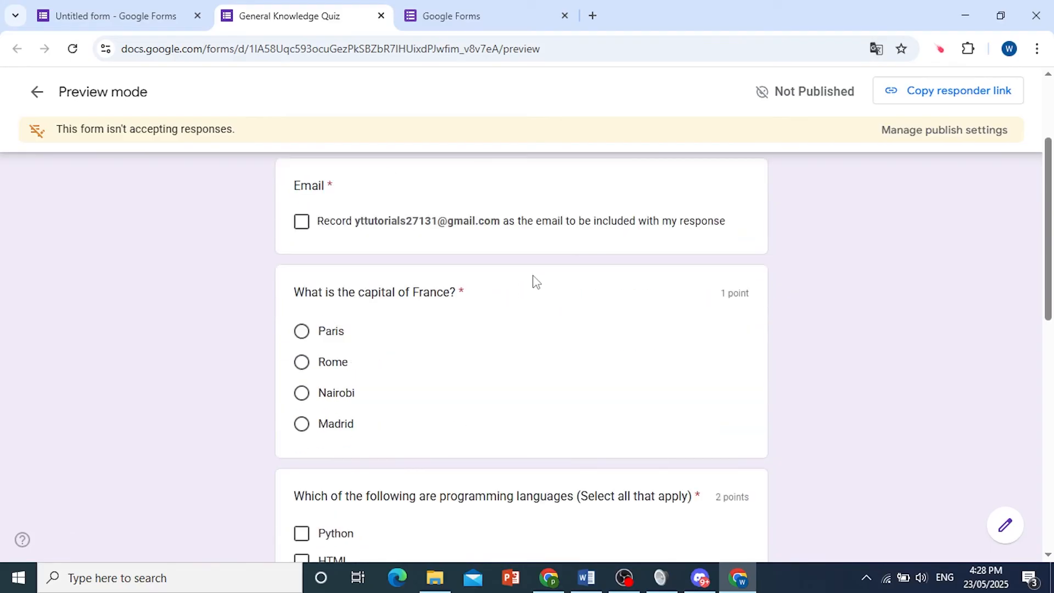
{"action": "scroll", "coordinate": [538, 282], "scroll_direction": "down", "scroll_amount": 3}
{"action": "scroll", "coordinate": [454, 254], "scroll_direction": "up", "scroll_amount": 4}
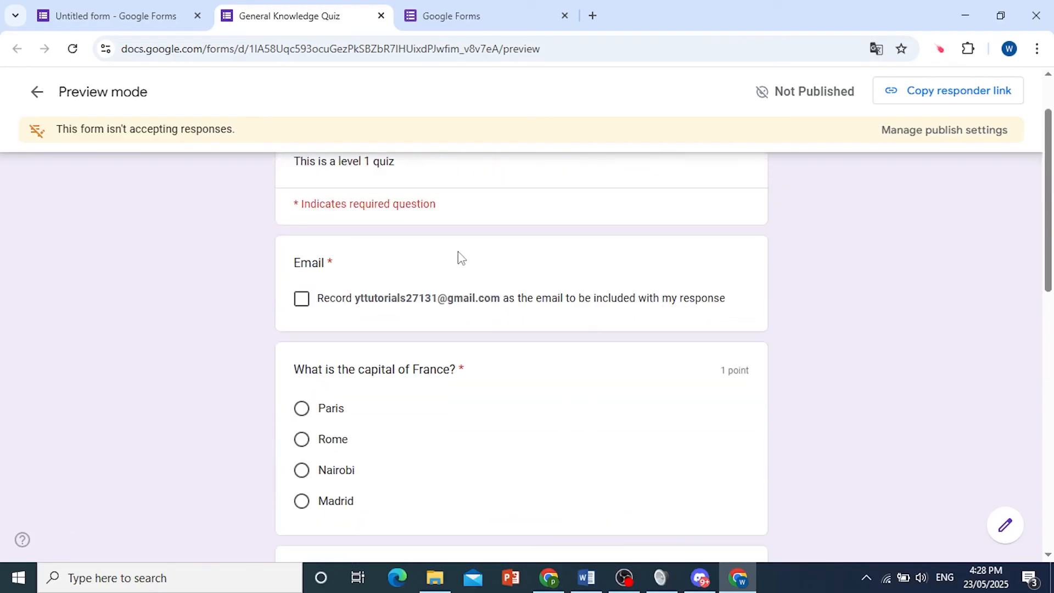
- Try selecting Paris for the capital question and Python and Java for the programming languages question, and check the preview's remaining questions
{"action": "left_click", "coordinate": [303, 411]}
{"action": "scroll", "coordinate": [310, 414], "scroll_direction": "down", "scroll_amount": 6}
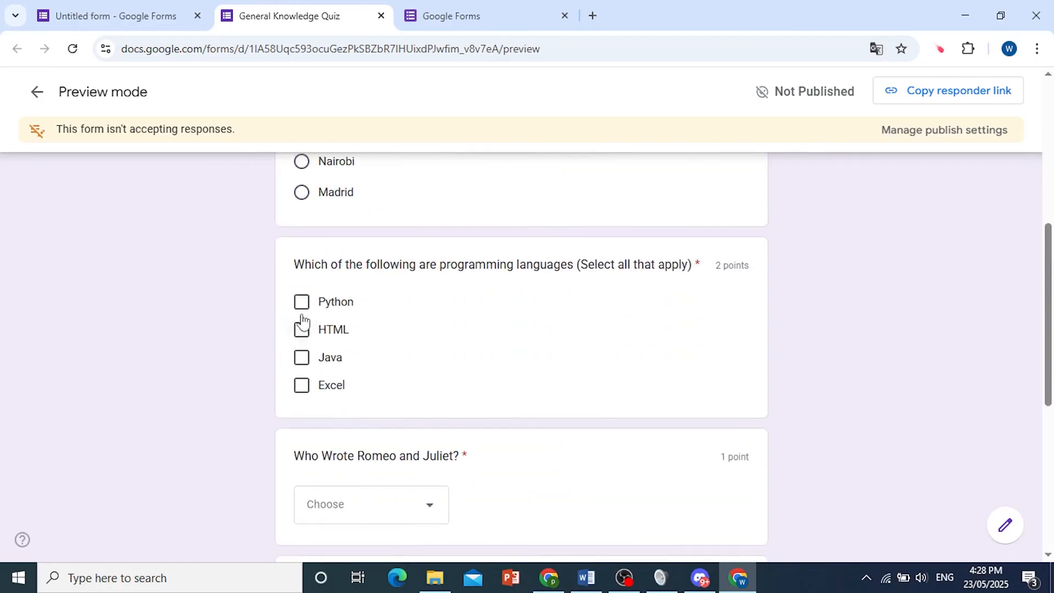
{"action": "left_click", "coordinate": [302, 303]}
{"action": "left_click", "coordinate": [302, 358]}
{"action": "scroll", "coordinate": [388, 379], "scroll_direction": "down", "scroll_amount": 7}
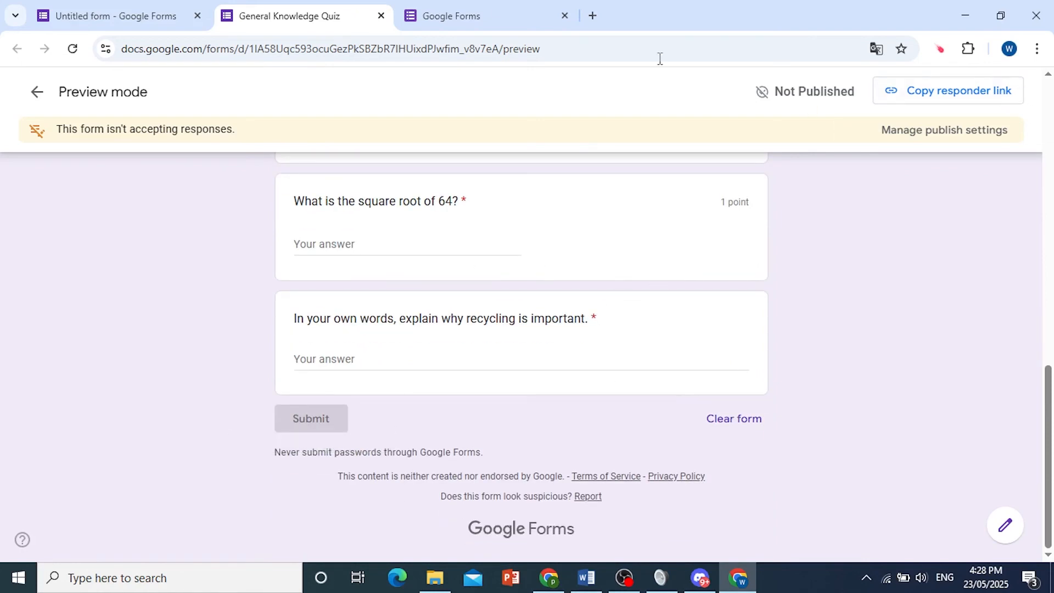
- Return to the form editor, publish the form for anyone with the link, and dismiss the response management tip
{"action": "left_click", "coordinate": [94, 13]}
{"action": "left_click", "coordinate": [942, 101]}
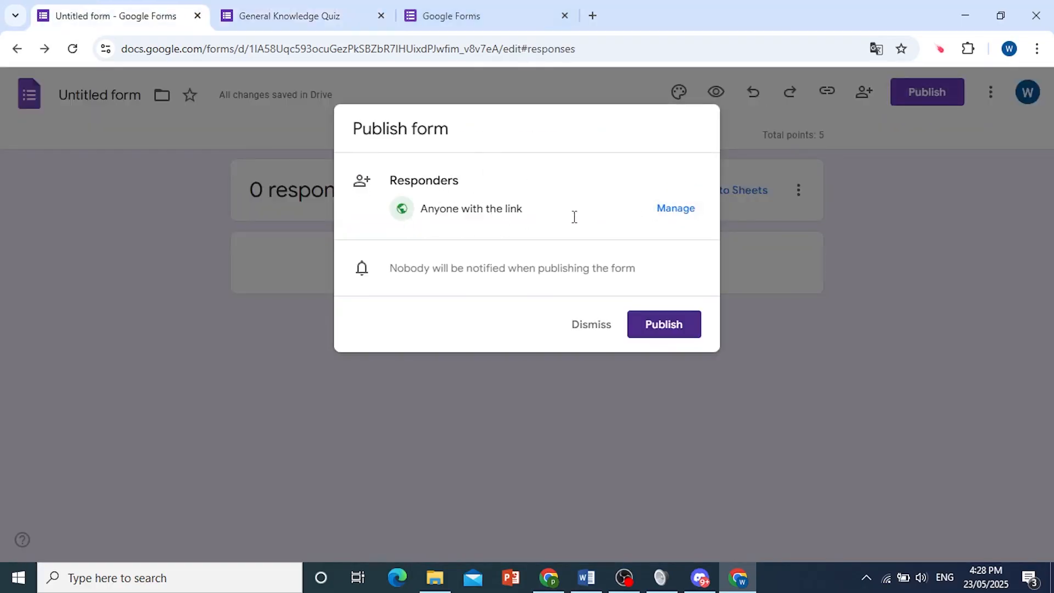
{"action": "left_click", "coordinate": [664, 325]}
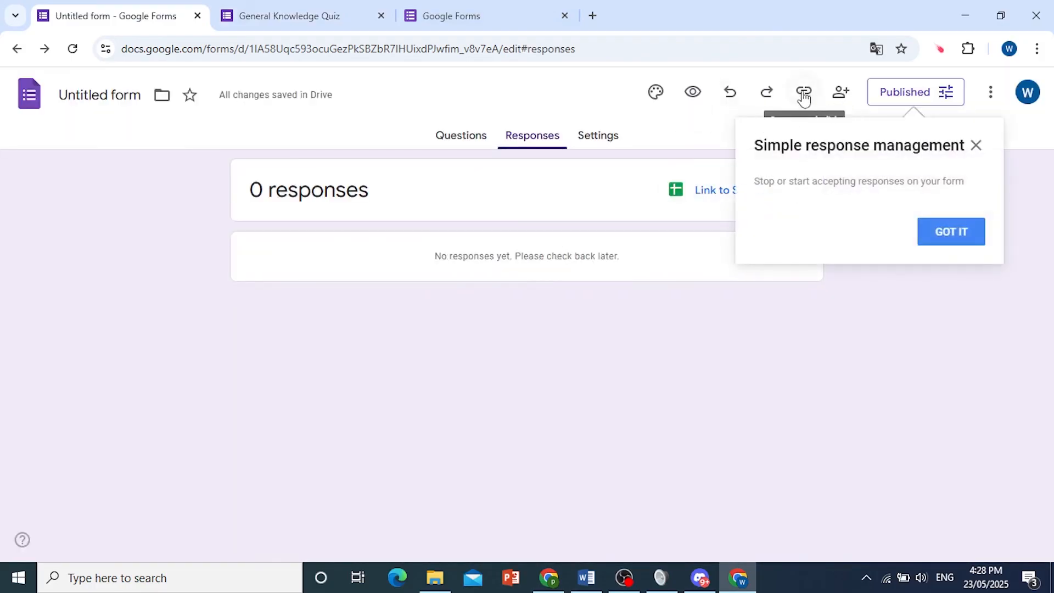
{"action": "left_click", "coordinate": [955, 242]}
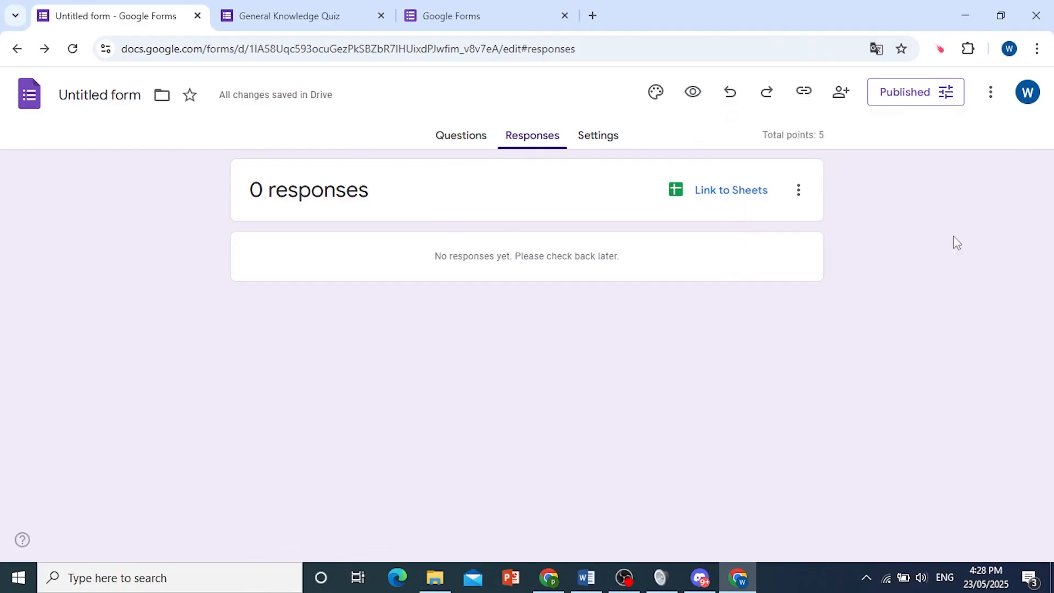
- Copy the published form's responder link and open it in a new browser tab
{"action": "left_click", "coordinate": [802, 99]}
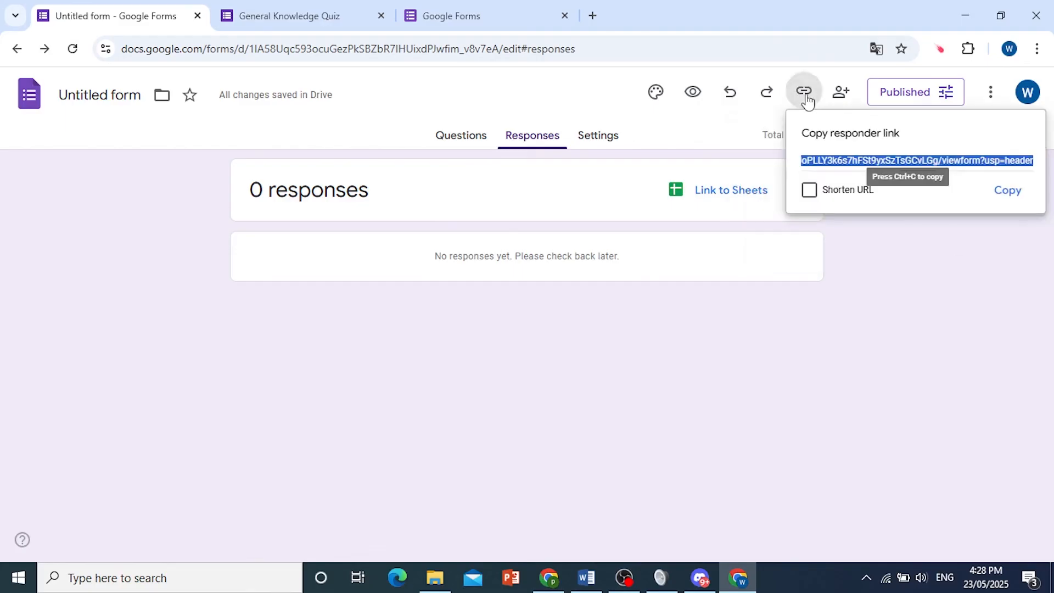
{"action": "left_click", "coordinate": [1008, 191]}
{"action": "left_click", "coordinate": [592, 16]}
{"action": "key", "text": "ctrl+v"}
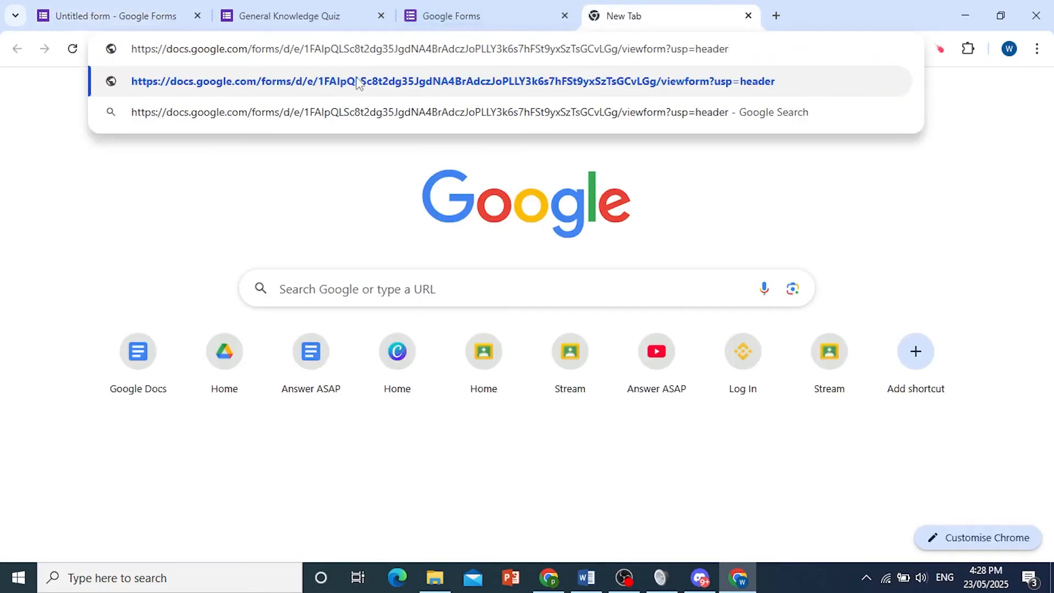
{"action": "left_click", "coordinate": [358, 82]}
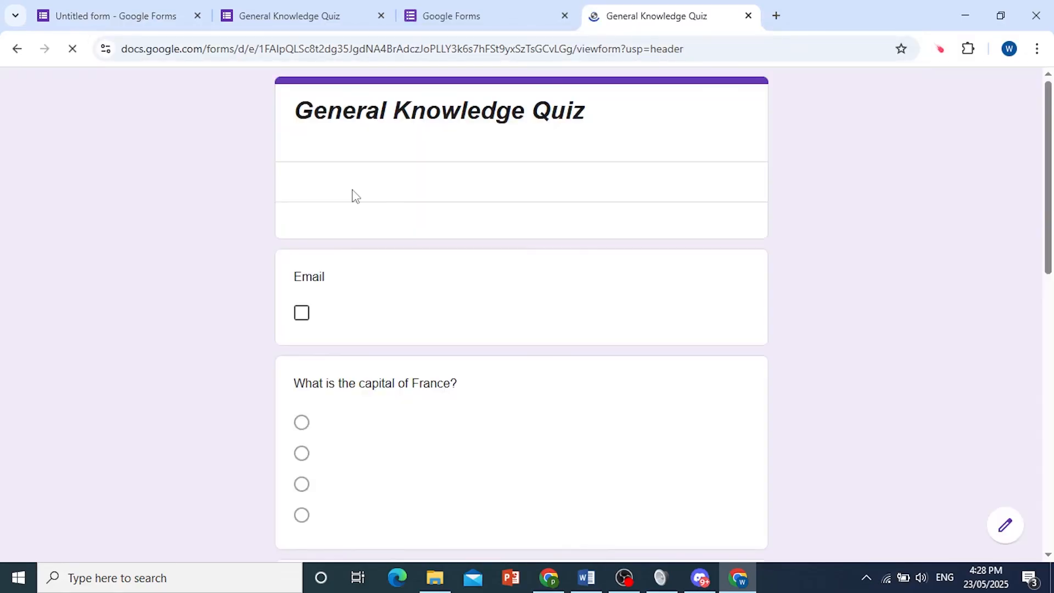
- Record the account's email with the response, dismissing the autosave notice, and answer Paris for the capital of France question
{"action": "left_click", "coordinate": [302, 313]}
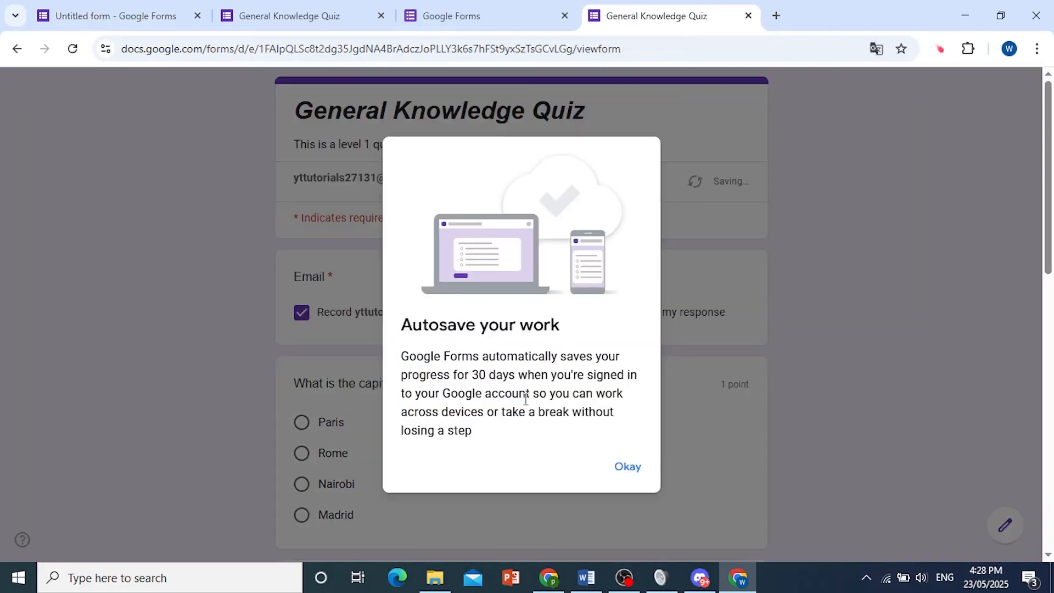
{"action": "left_click", "coordinate": [627, 468]}
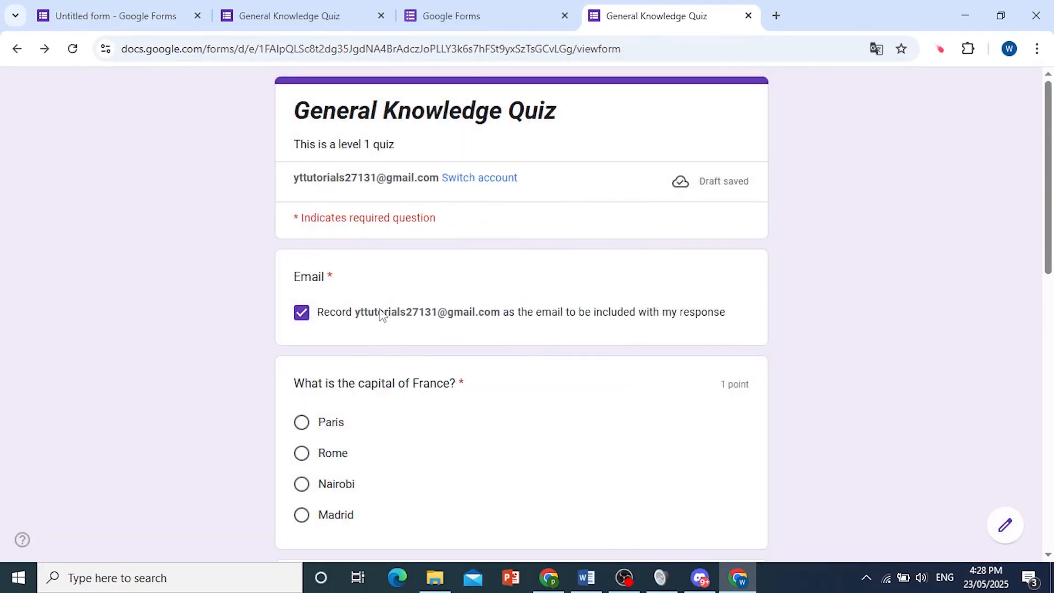
{"action": "scroll", "coordinate": [373, 313], "scroll_direction": "down", "scroll_amount": 3}
{"action": "left_click", "coordinate": [301, 265]}
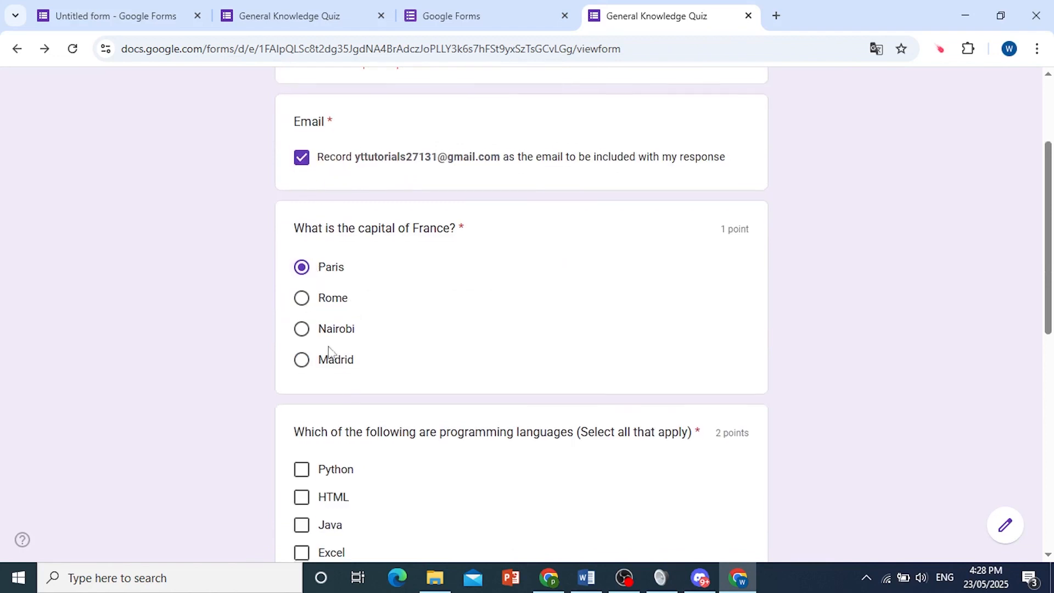
- Select Python and Java as the programming languages and choose William Shakespeare as the author of Romeo and Juliet
{"action": "scroll", "coordinate": [324, 307], "scroll_direction": "down", "scroll_amount": 4}
{"action": "left_click", "coordinate": [302, 238]}
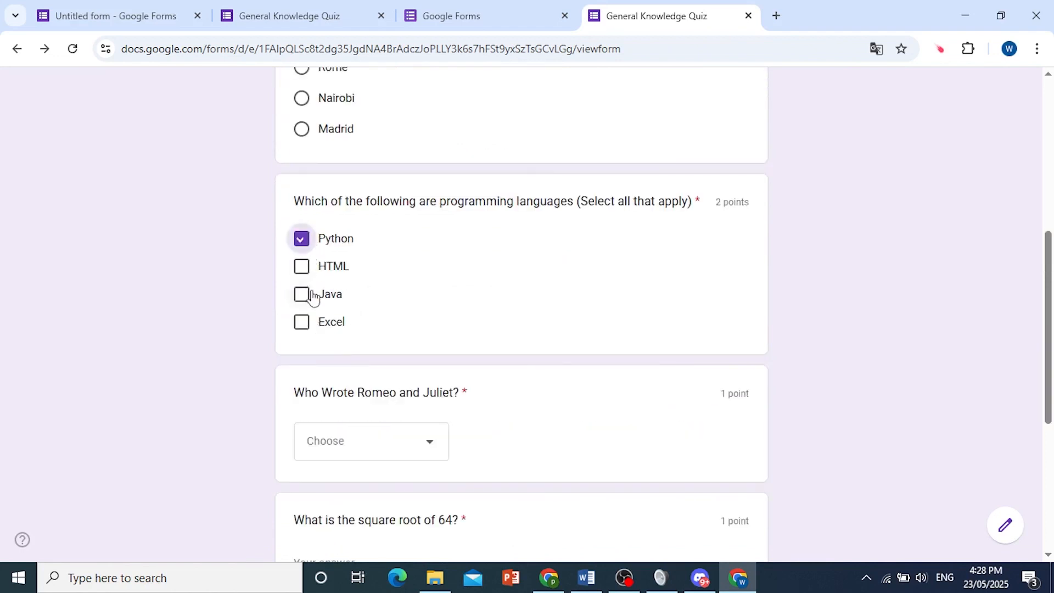
{"action": "left_click", "coordinate": [303, 295]}
{"action": "scroll", "coordinate": [329, 329], "scroll_direction": "down", "scroll_amount": 1}
{"action": "left_click", "coordinate": [354, 365]}
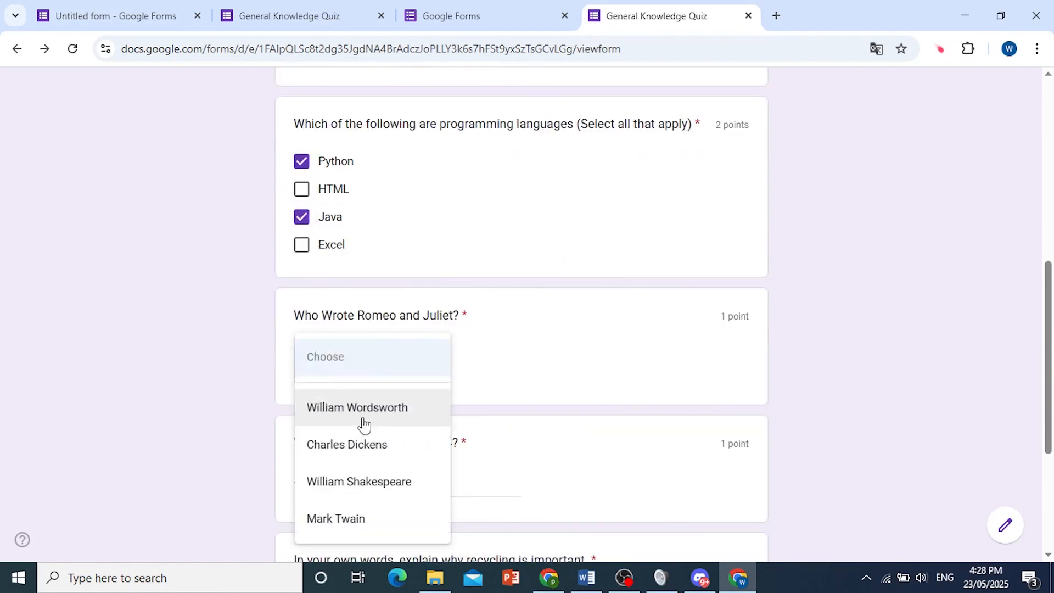
{"action": "left_click", "coordinate": [359, 481]}
- Answer 8 for the square root question and "Saves earth" for the recycling question, and submit the quiz
{"action": "scroll", "coordinate": [351, 412], "scroll_direction": "down", "scroll_amount": 2}
{"action": "left_click", "coordinate": [337, 332]}
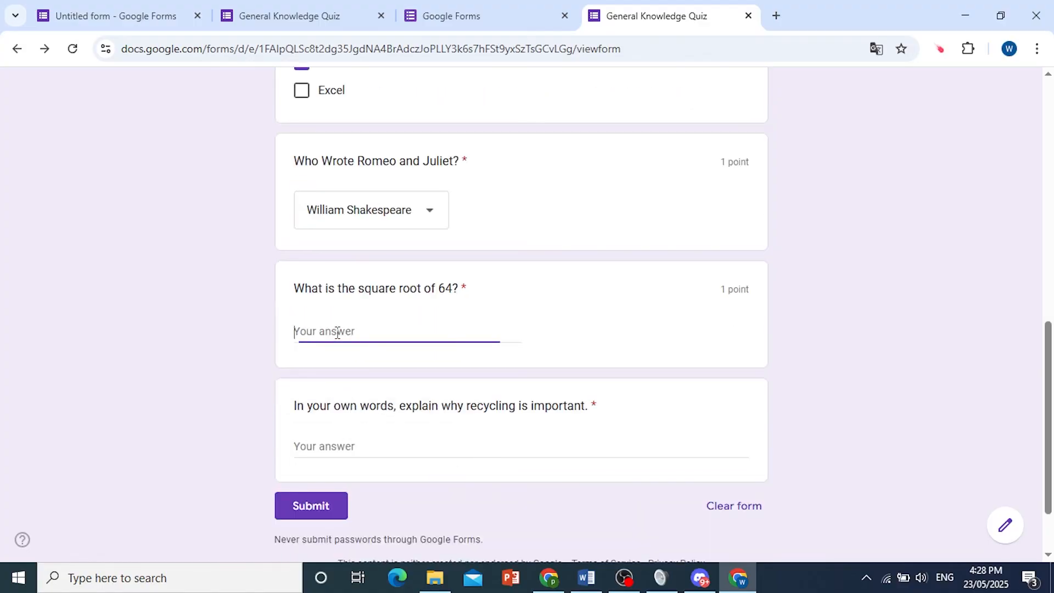
{"action": "type", "text": "8"}
{"action": "left_click", "coordinate": [354, 443]}
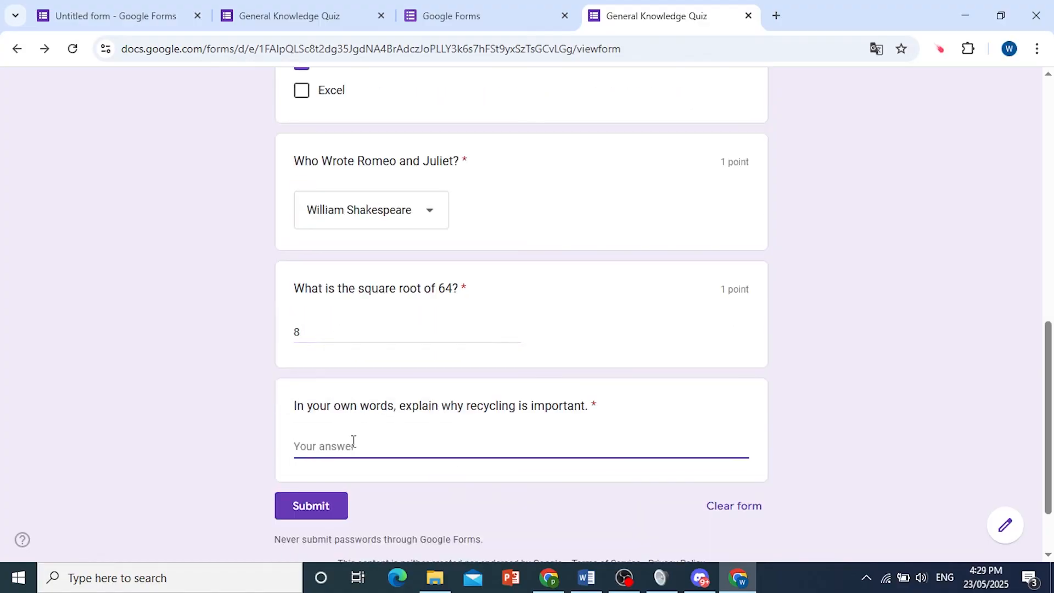
{"action": "type", "text": "Saves earth"}
{"action": "left_click", "coordinate": [305, 502]}
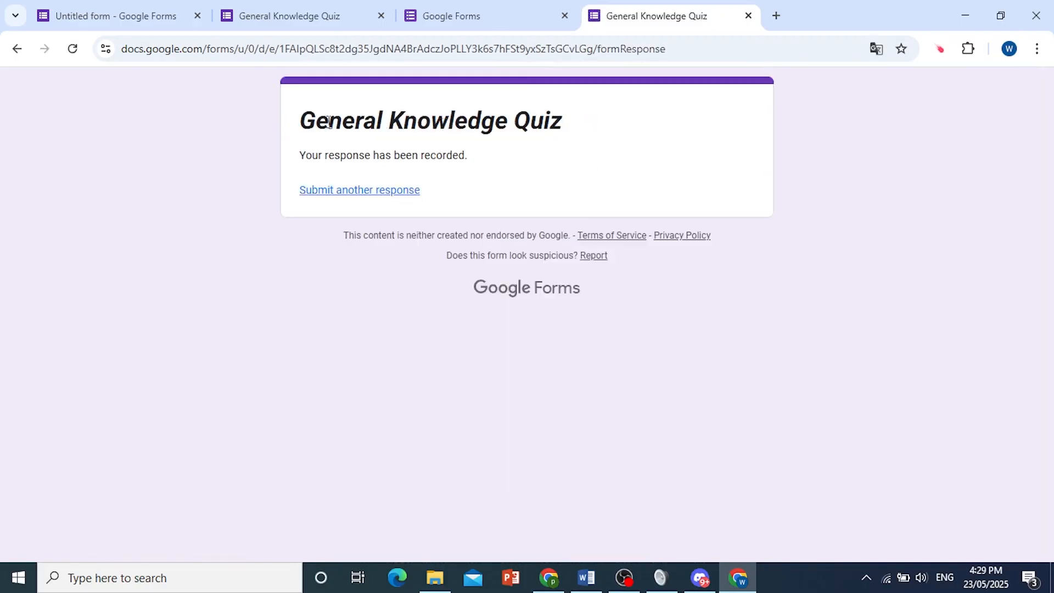
{"action": "left_click_drag", "start_coordinate": [328, 122], "coordinate": [443, 156]}
- Return to the form editor's responses, dismiss the per-question tip, and review the summary's insights, scores and answers to each question
{"action": "left_click", "coordinate": [141, 13]}
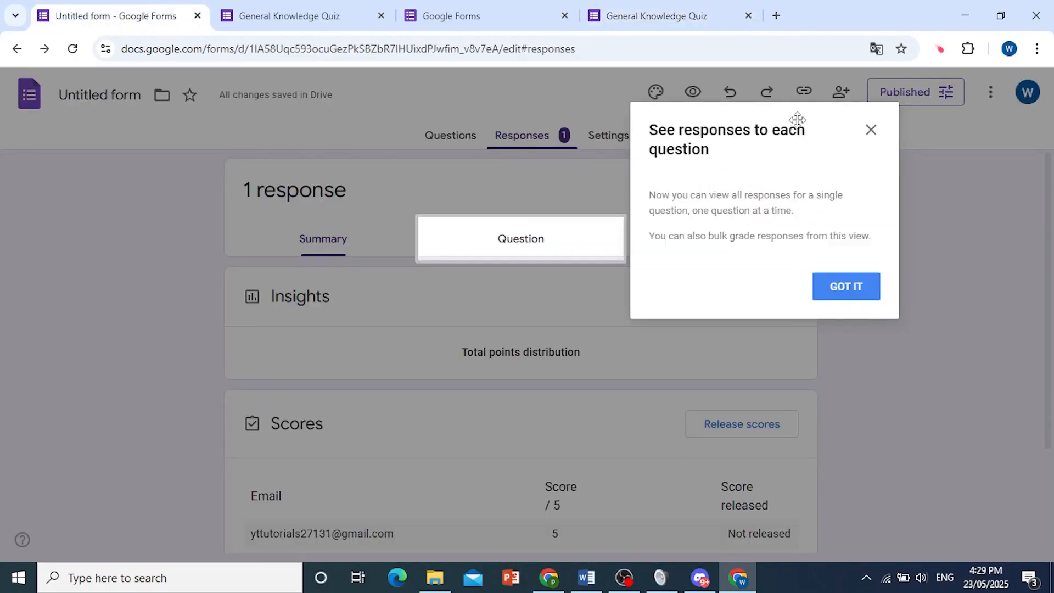
{"action": "left_click", "coordinate": [871, 129]}
{"action": "scroll", "coordinate": [373, 296], "scroll_direction": "down", "scroll_amount": 2}
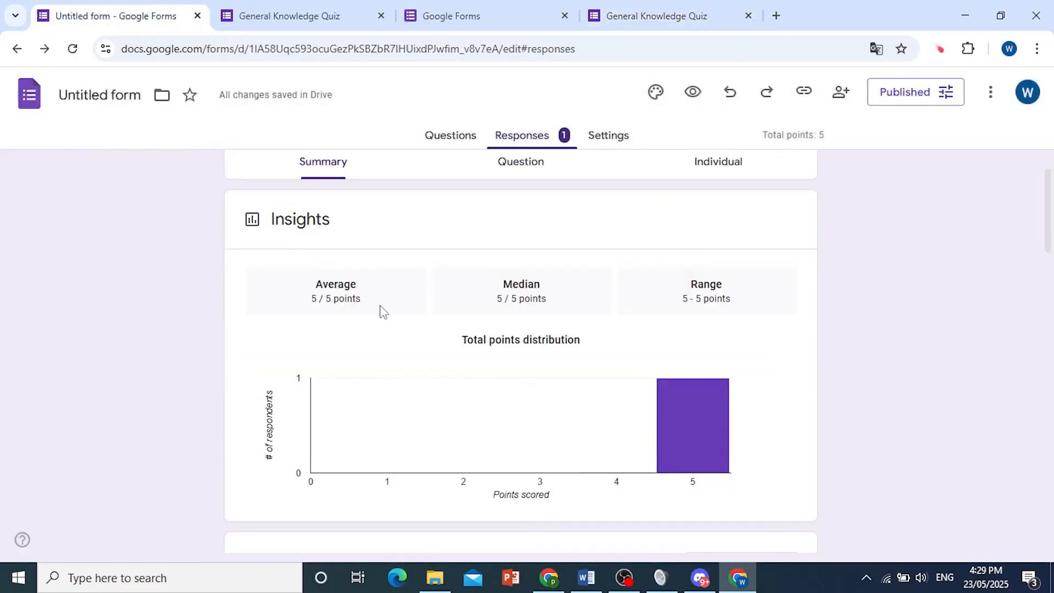
{"action": "scroll", "coordinate": [513, 302], "scroll_direction": "down", "scroll_amount": 7}
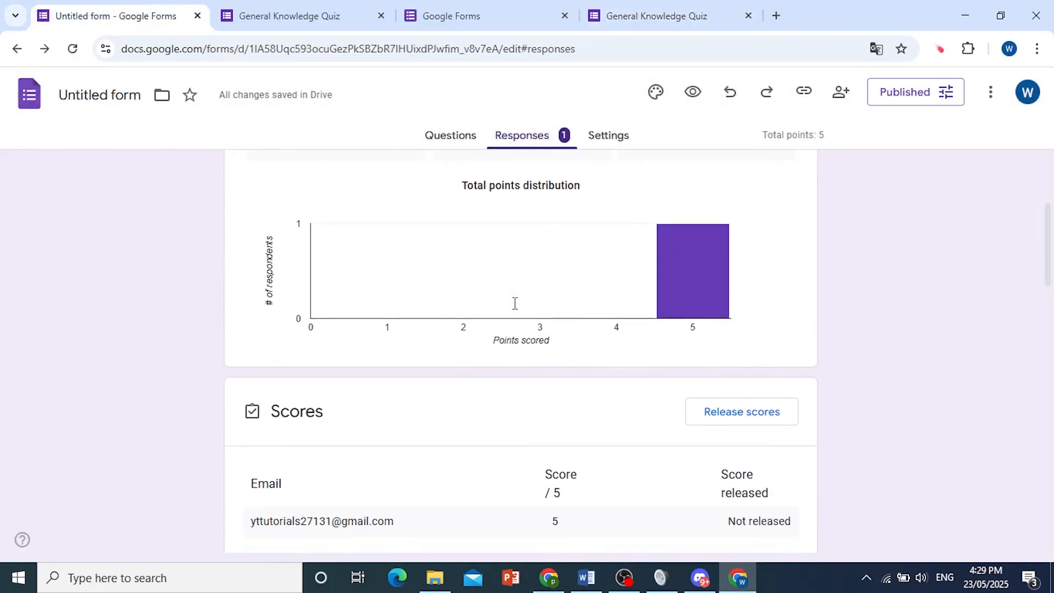
{"action": "scroll", "coordinate": [439, 319], "scroll_direction": "down", "scroll_amount": 1}
{"action": "scroll", "coordinate": [396, 323], "scroll_direction": "down", "scroll_amount": 10}
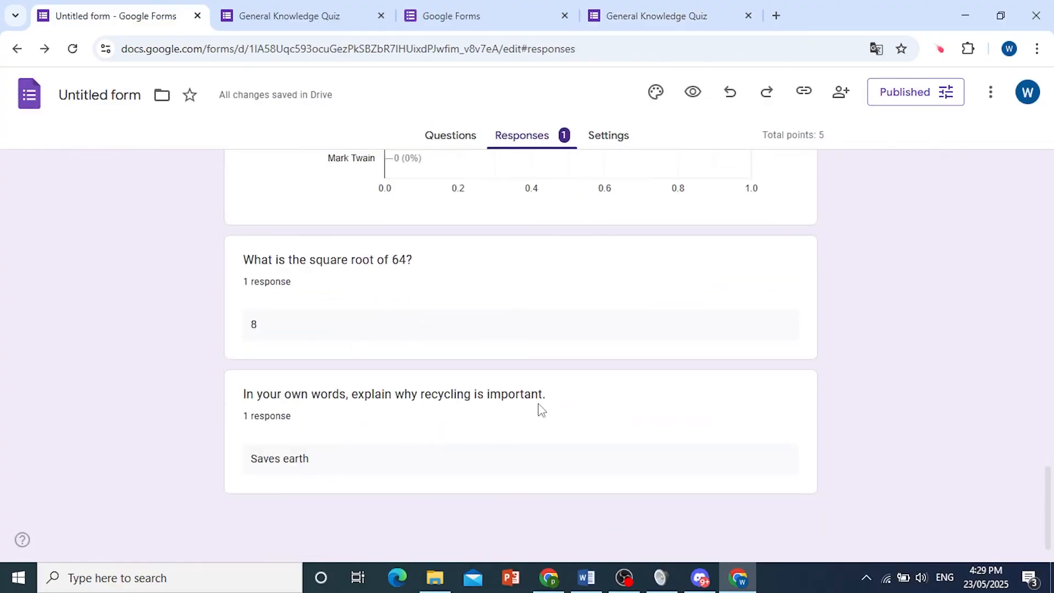
{"action": "scroll", "coordinate": [541, 411], "scroll_direction": "up", "scroll_amount": 12}
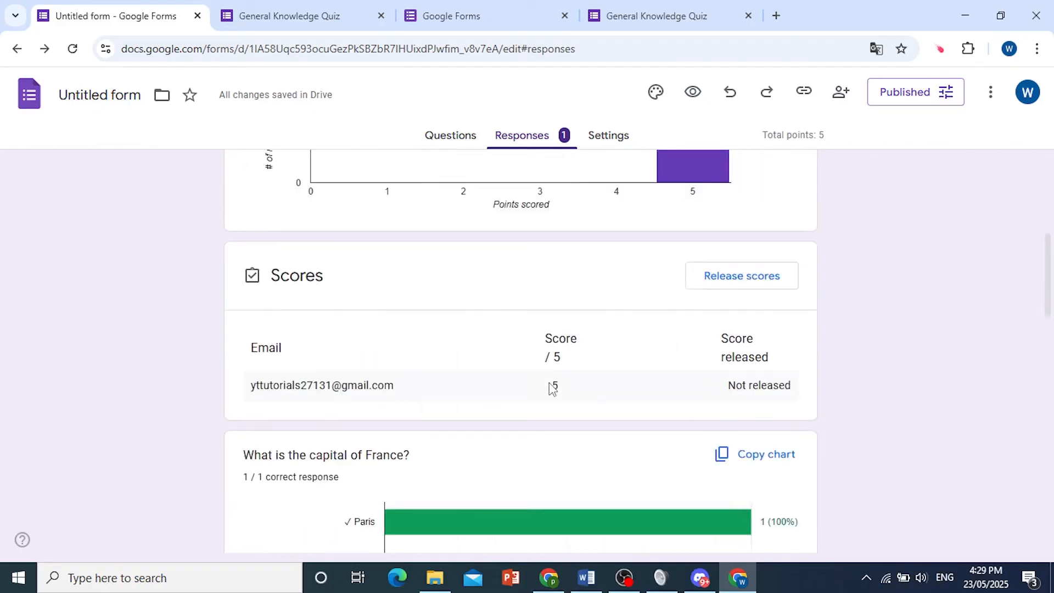
{"action": "scroll", "coordinate": [552, 388], "scroll_direction": "up", "scroll_amount": 6}
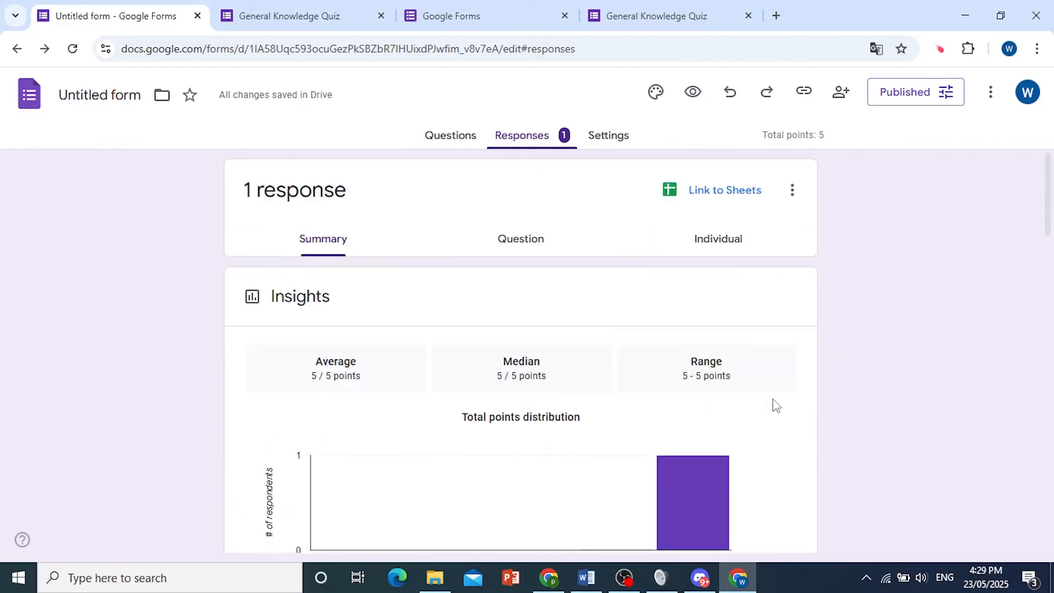
{"action": "left_click", "coordinate": [813, 584]}
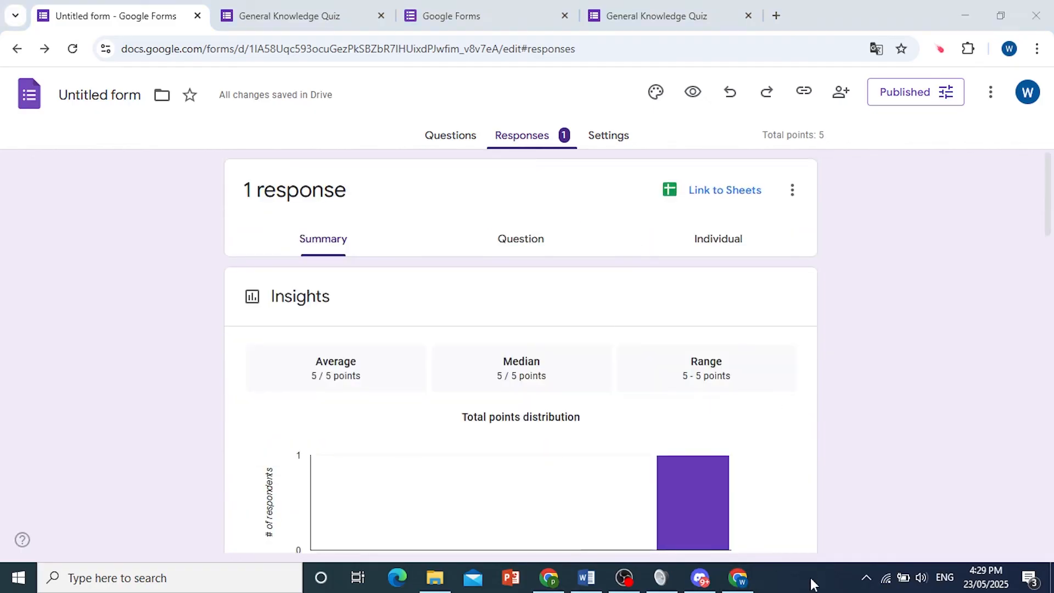